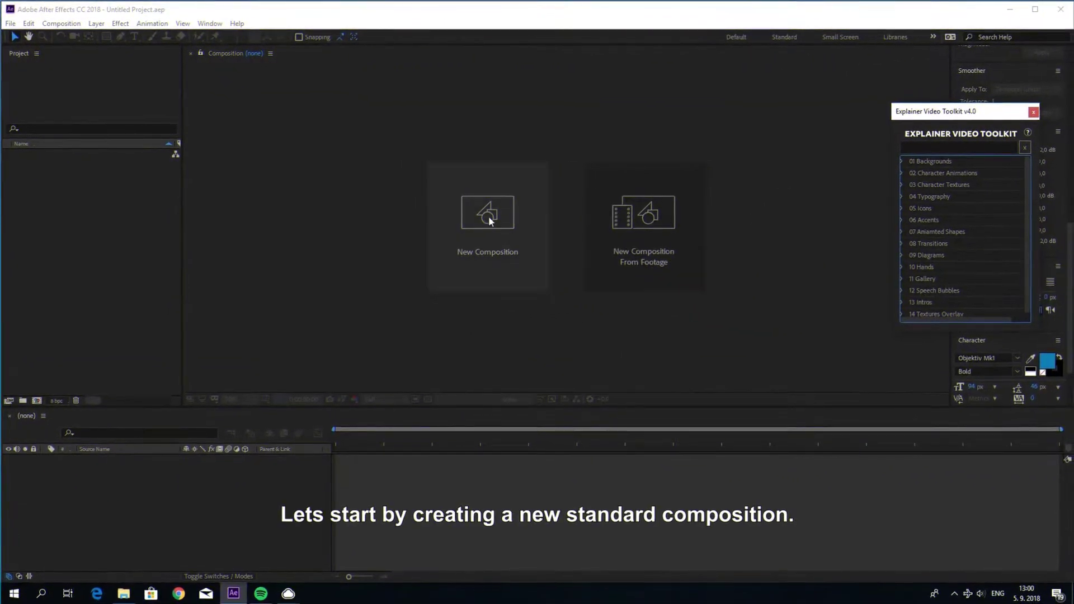
# - Create a composition named MAIN COMP, keeping HDTV 1080 24 and the 0:00:20:00 duration
pyautogui.click(489, 220)
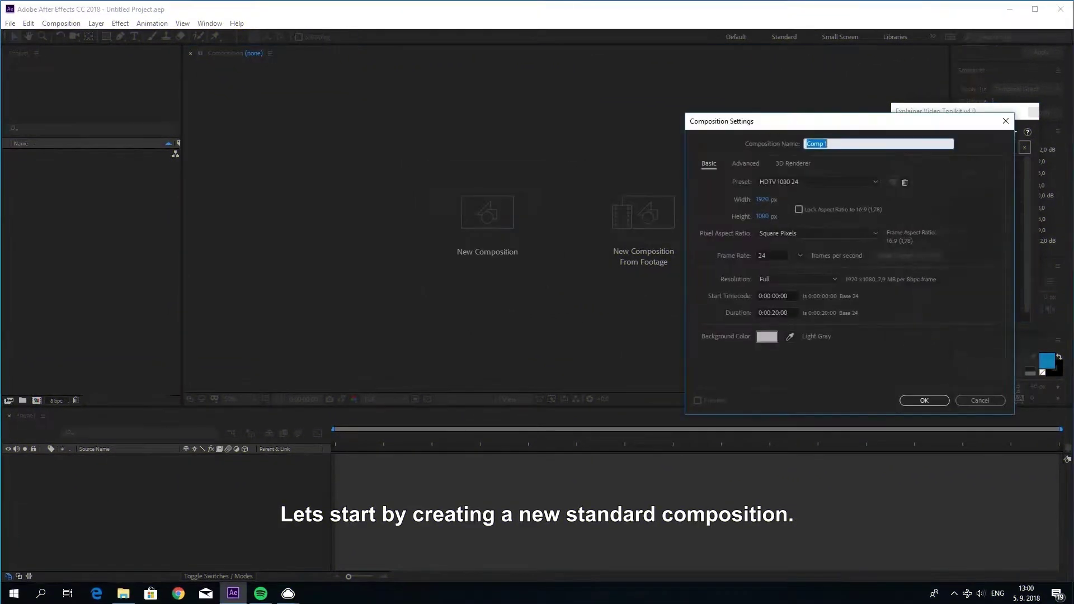
pyautogui.click(762, 200)
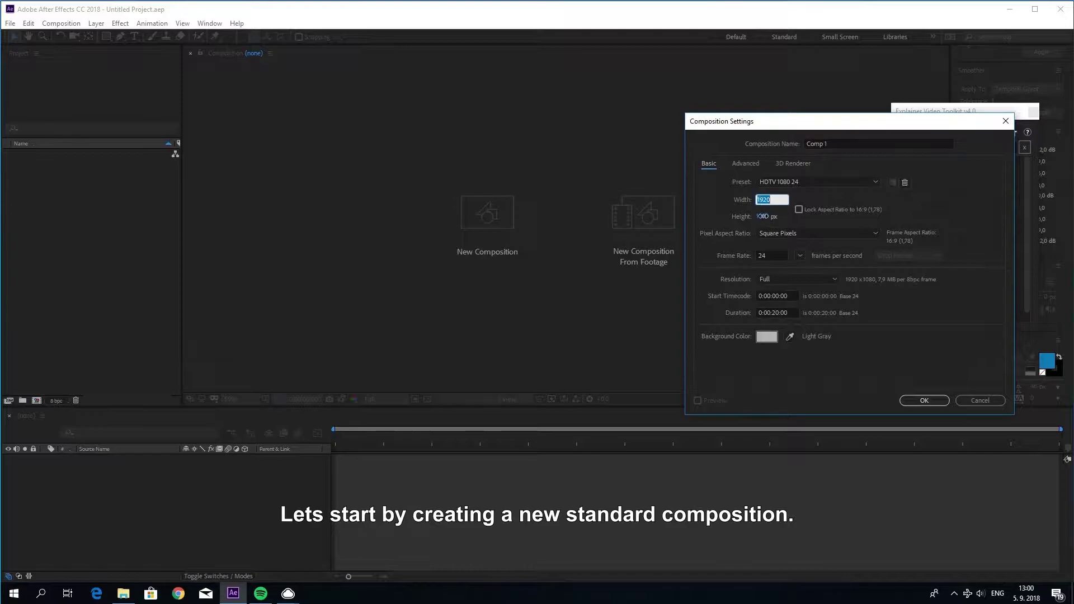
pyautogui.click(774, 313)
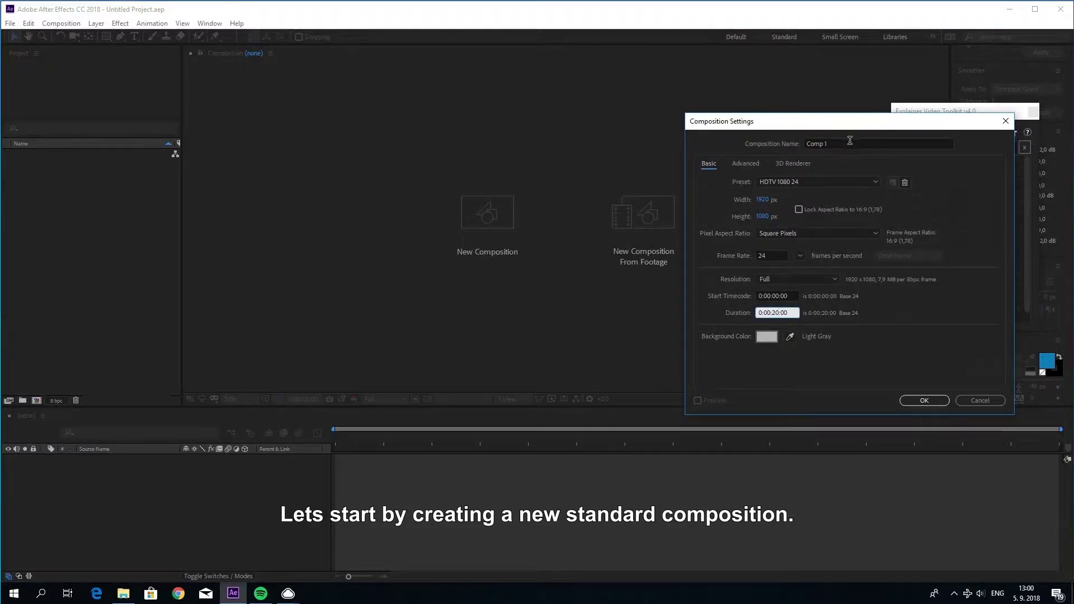
pyautogui.click(808, 143)
pyautogui.write('MAIN COMP')
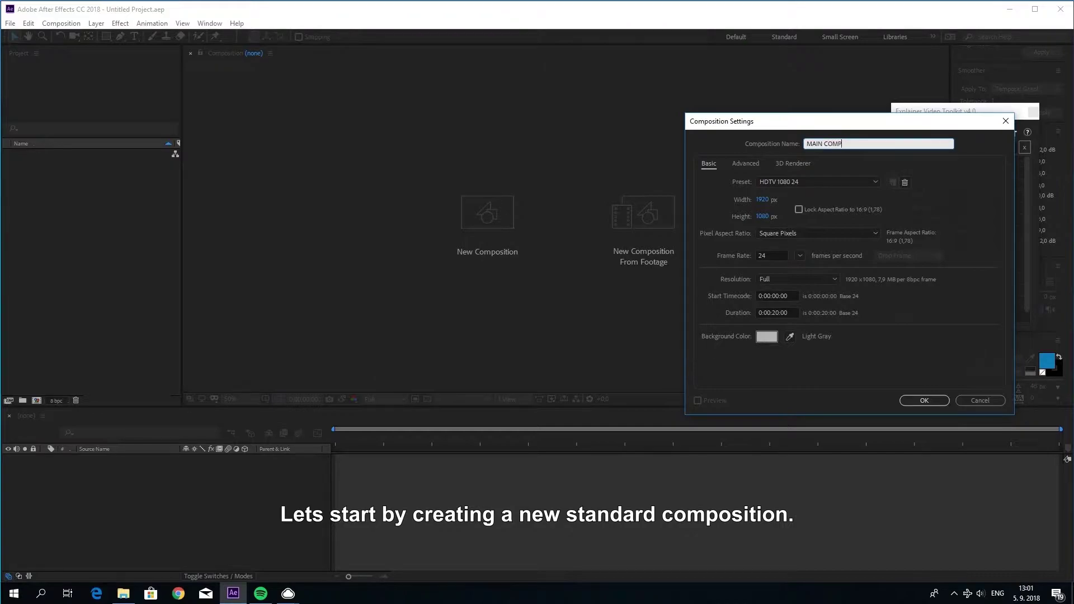
pyautogui.press('Return')
# - Build the BG Creative Space classroom scene from the toolkit's 01 Backgrounds category
pyautogui.click(52, 385)
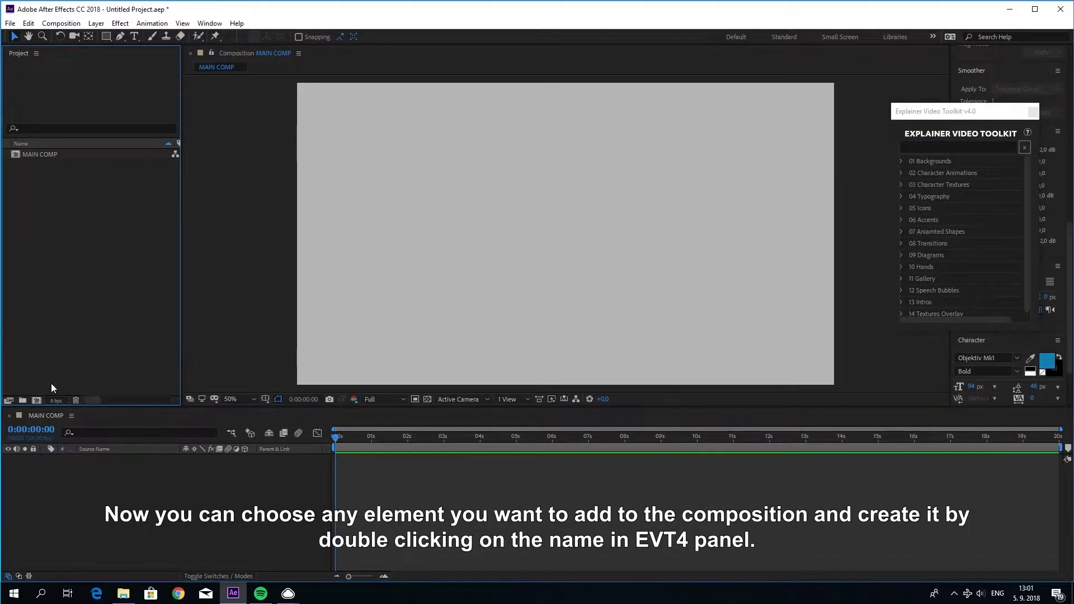
pyautogui.click(900, 161)
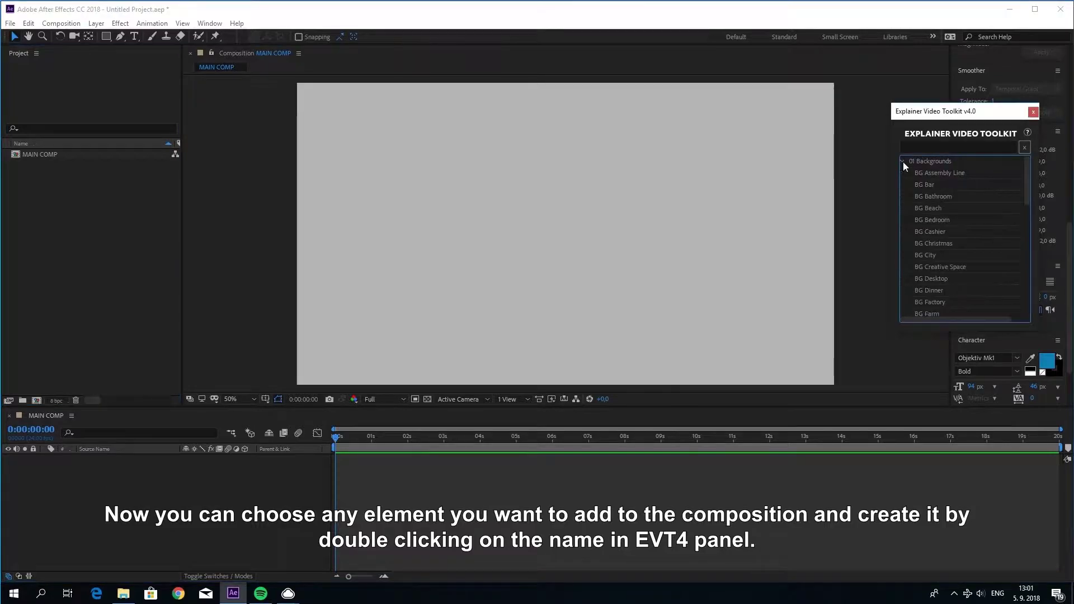
pyautogui.click(940, 267)
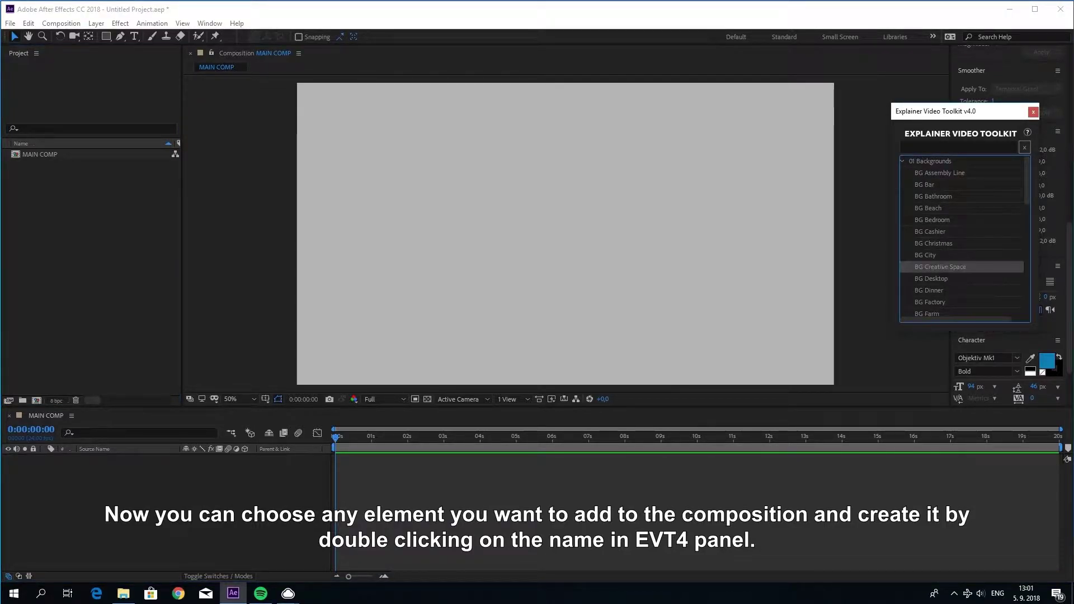
pyautogui.doubleClick(949, 267)
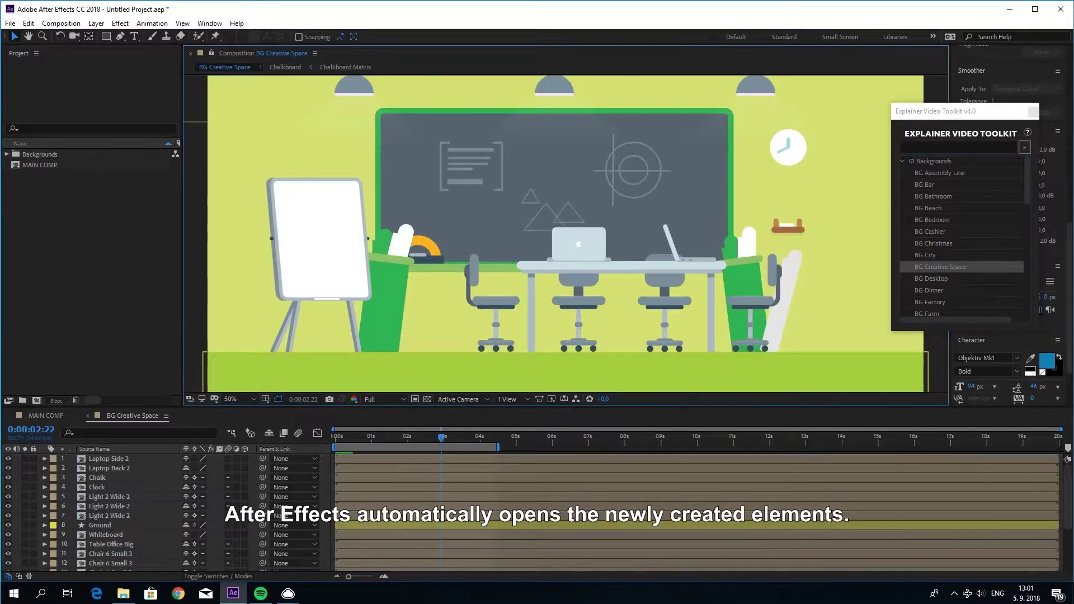
pyautogui.click(903, 161)
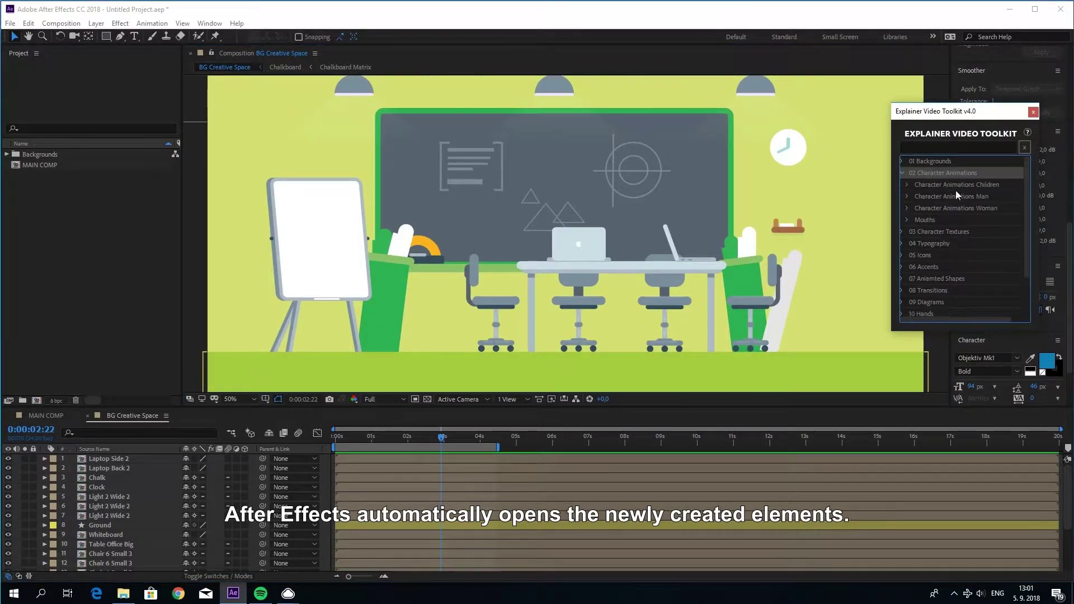
# - Create Character 06 Comparison from Character Animations Man, keeping its suggested name, then reopen MAIN COMP
pyautogui.click(902, 172)
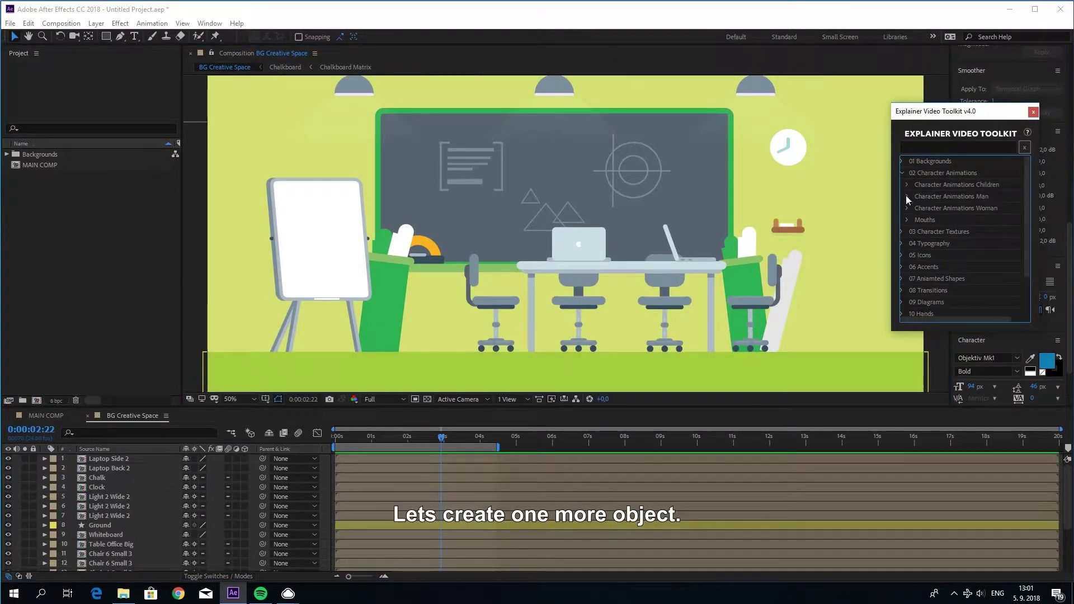
pyautogui.click(907, 196)
pyautogui.doubleClick(961, 267)
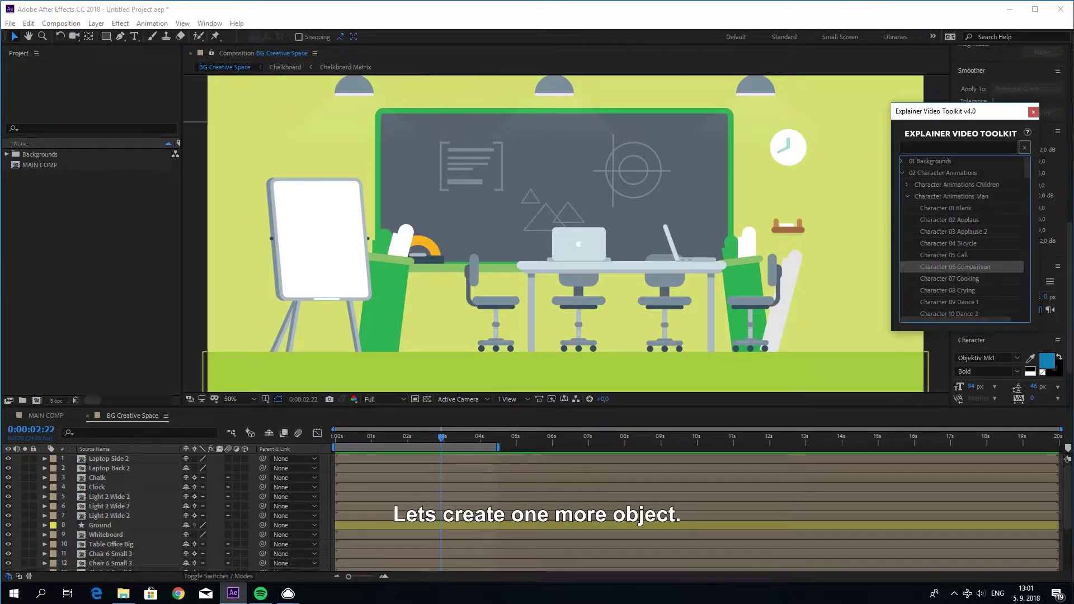
pyautogui.press('End')
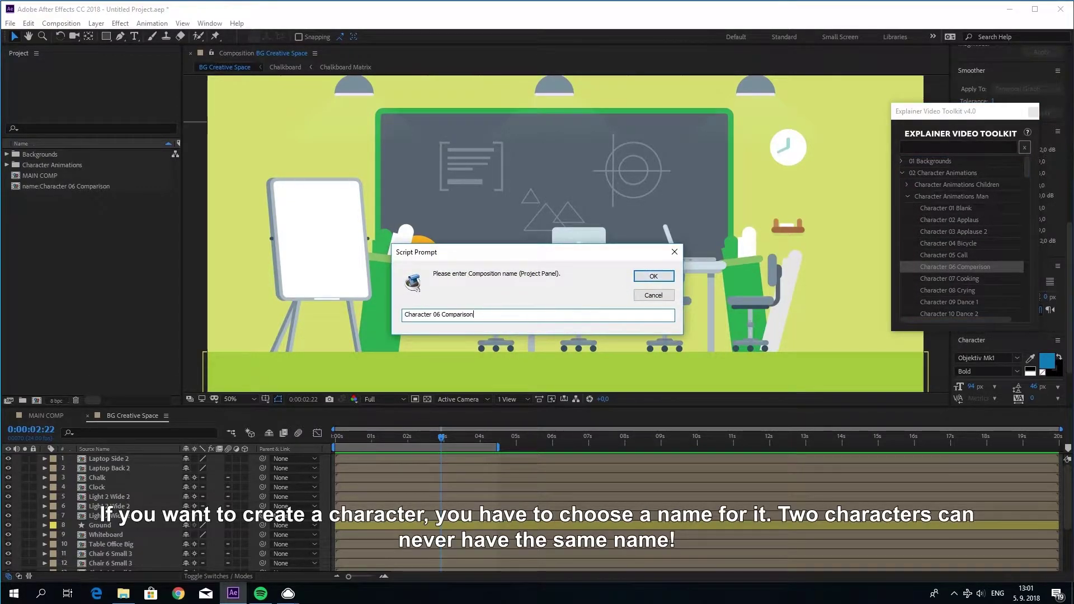
pyautogui.click(662, 278)
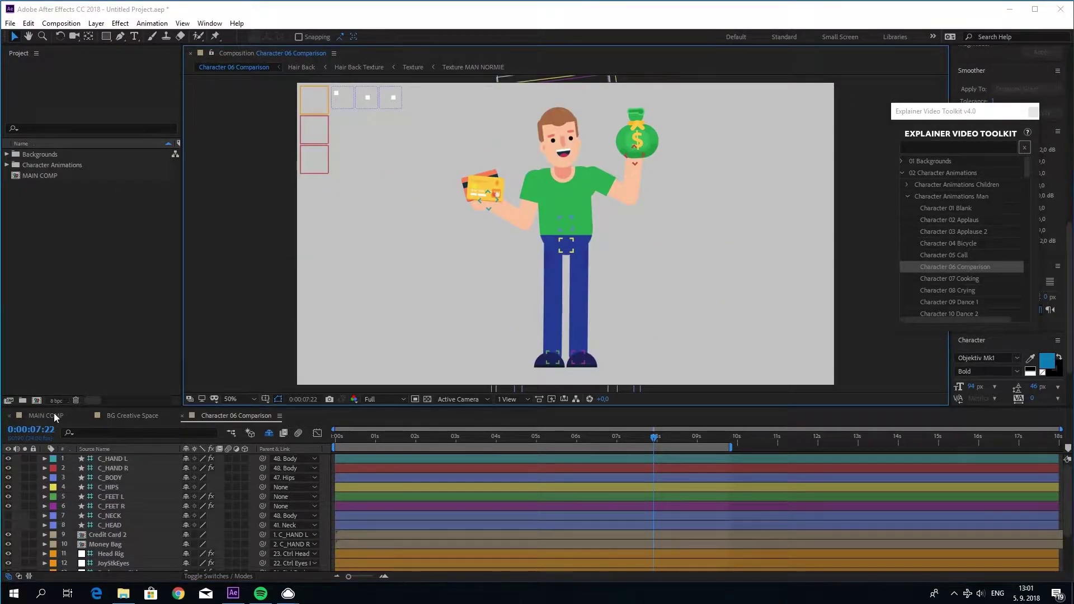
pyautogui.click(53, 415)
# - Add BG Creative Space and Character 06 Comparison to MAIN COMP, scaling the man to 87% and shifting him left
pyautogui.click(7, 155)
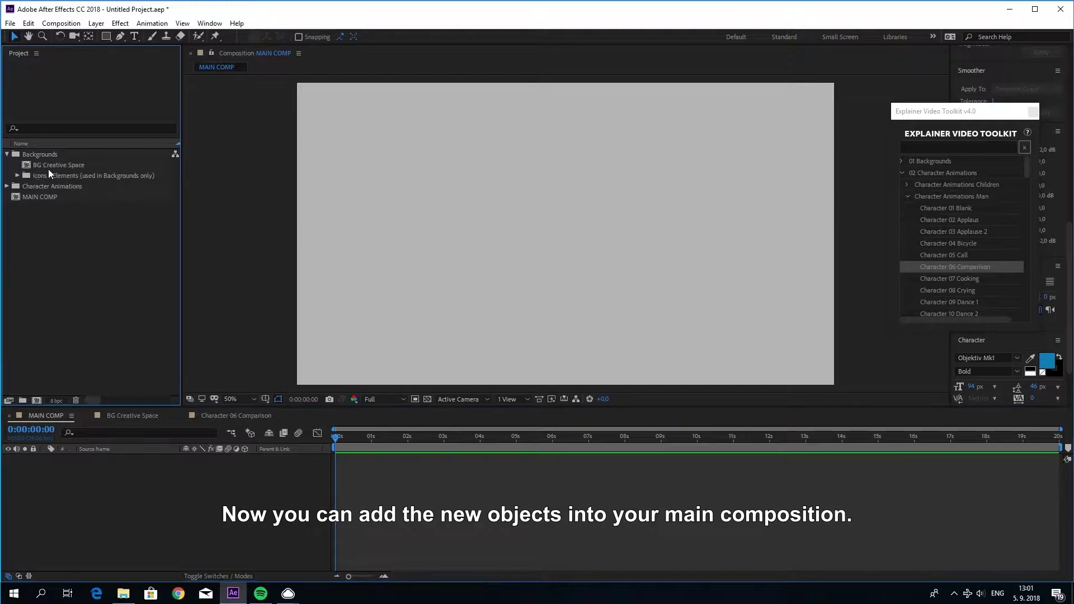
pyautogui.moveTo(51, 165); pyautogui.dragTo(106, 458)
pyautogui.click(7, 186)
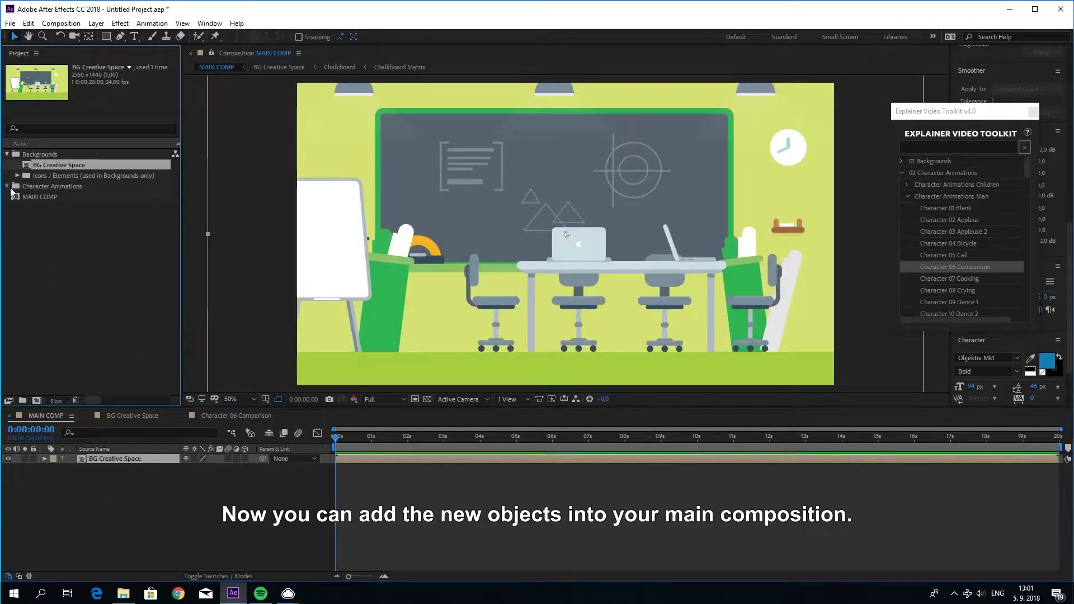
pyautogui.moveTo(67, 197)
pyautogui.mouseDown()
pyautogui.moveTo(136, 464)
pyautogui.moveTo(134, 456)
pyautogui.mouseUp()
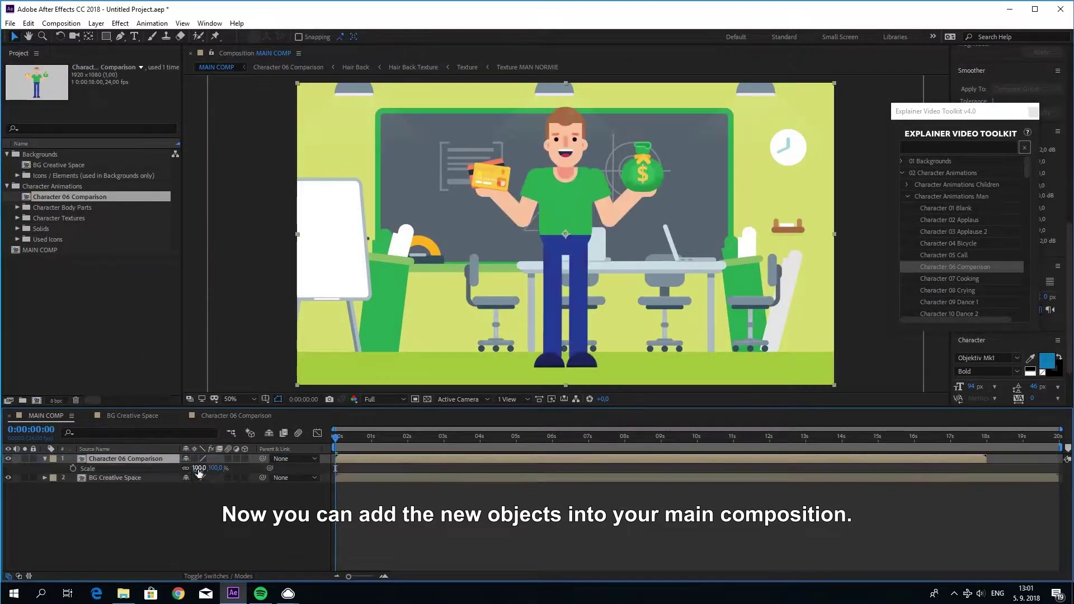
pyautogui.press('s')
pyautogui.click(217, 467)
pyautogui.write('87')
pyautogui.press('Return')
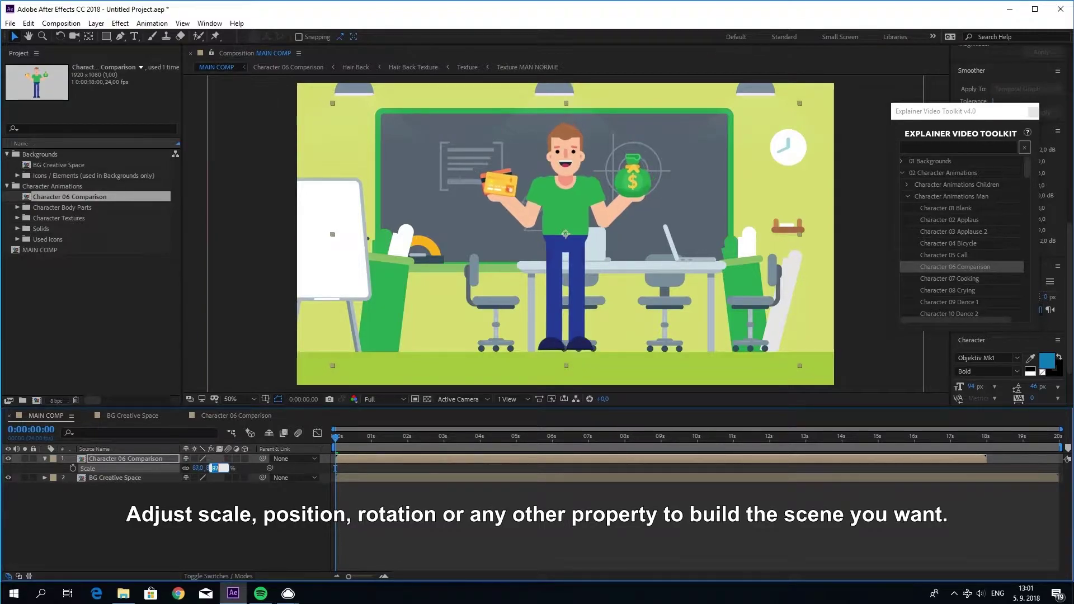
pyautogui.moveTo(592, 234); pyautogui.dragTo(508, 223)
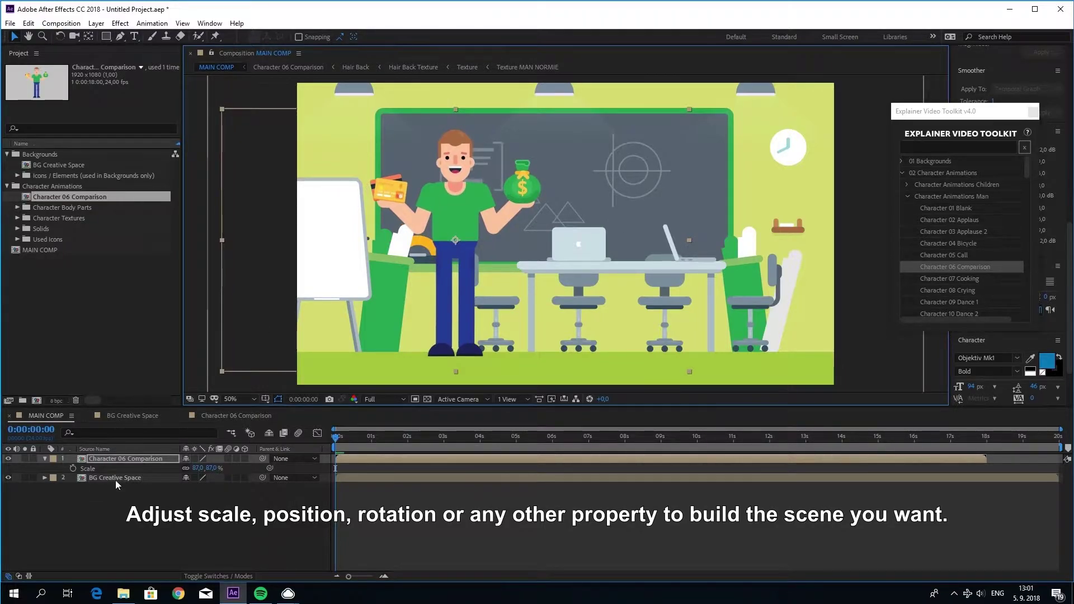
# - Hide the Chalkboard Matrix drawings inside the background's Chalkboard precomp
pyautogui.doubleClick(115, 478)
pyautogui.click(649, 158)
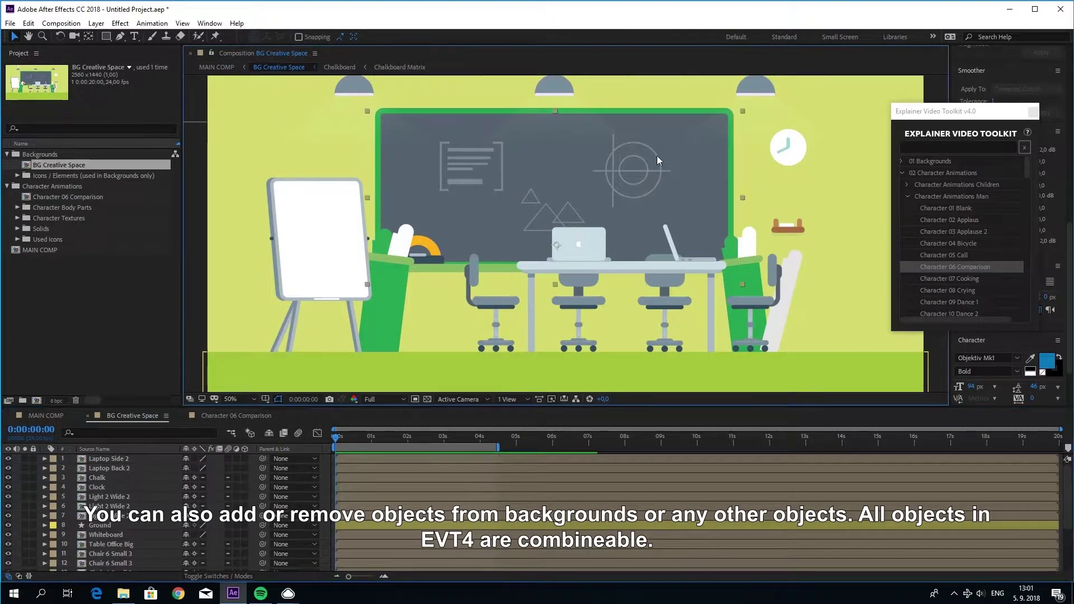
pyautogui.doubleClick(649, 160)
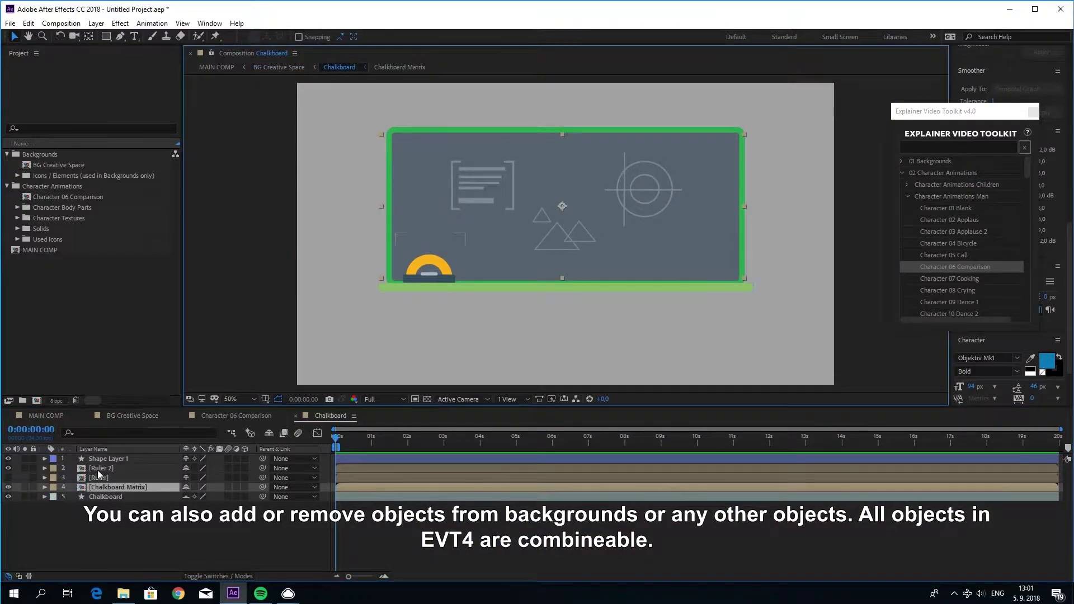
pyautogui.click(8, 487)
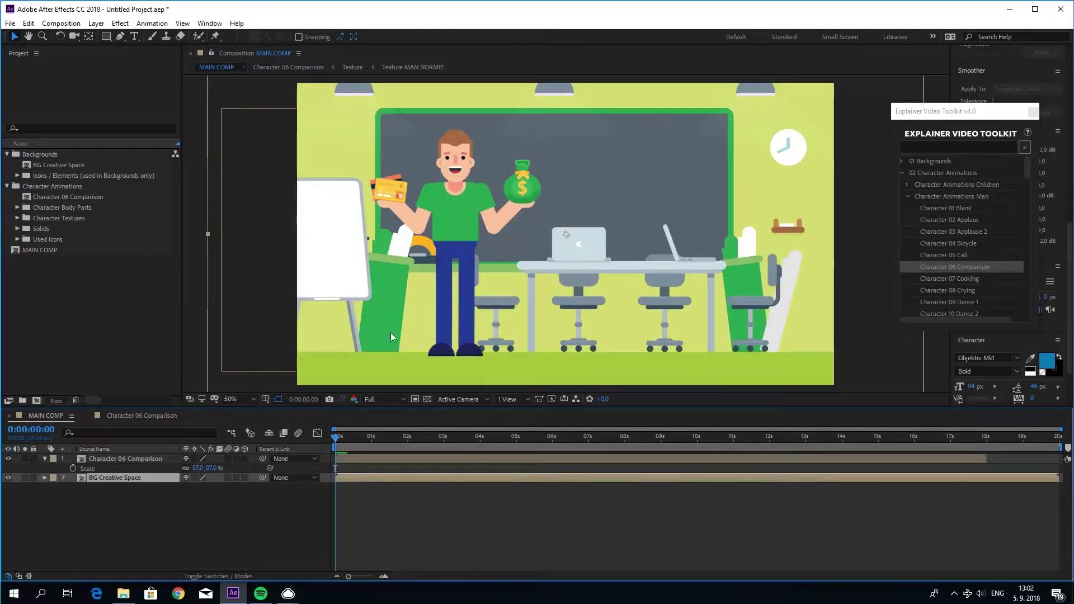
# - Create Simple Typography 00 from 04 Typography and scrub to preview 'Create your own sunshine.'
pyautogui.click(862, 324)
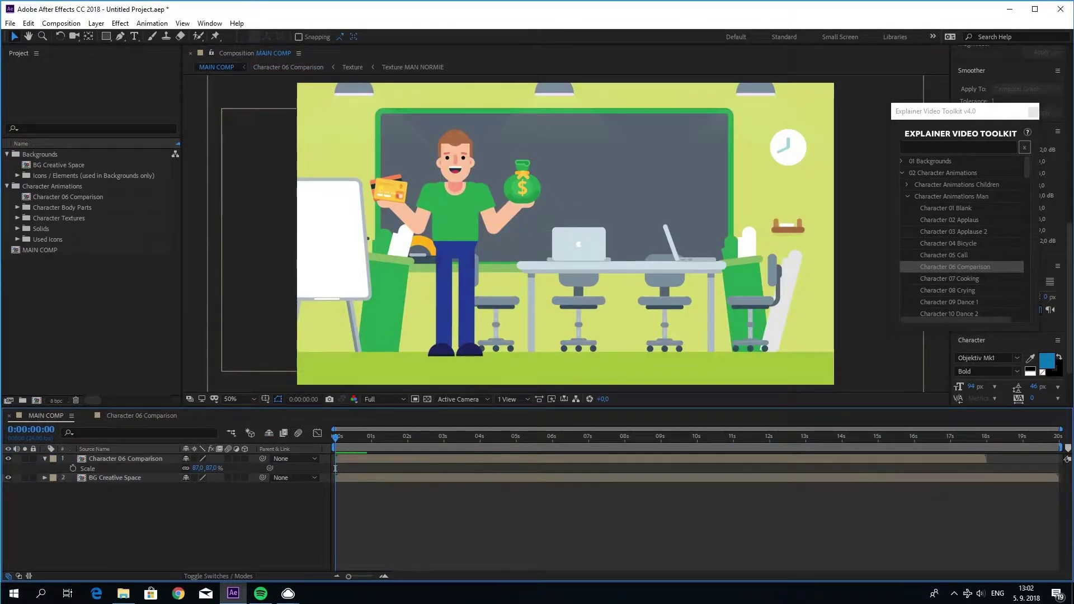
pyautogui.click(907, 195)
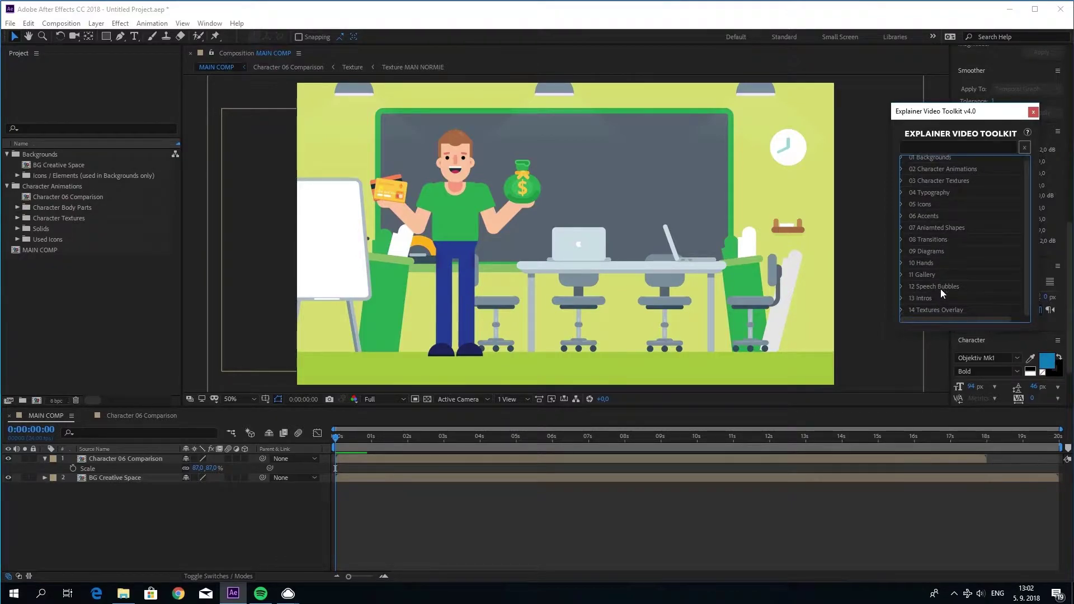
pyautogui.click(904, 193)
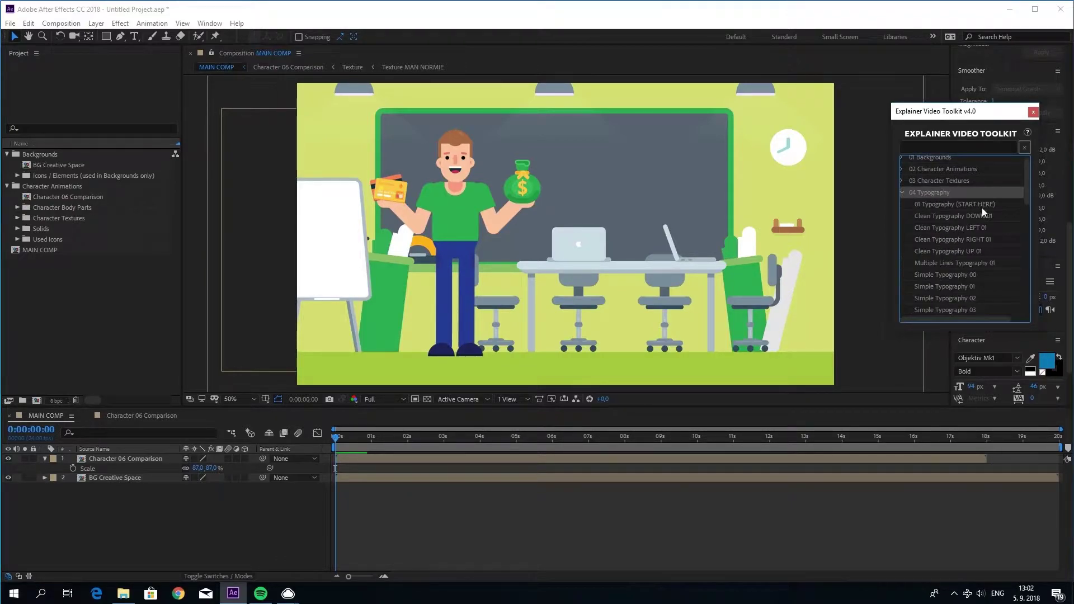
pyautogui.click(335, 468)
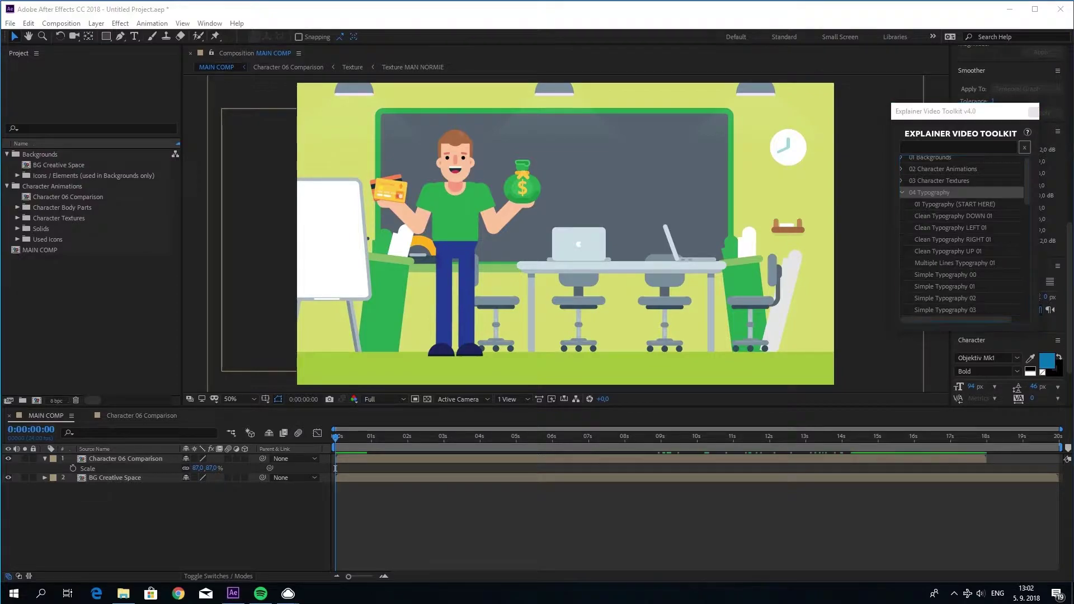
pyautogui.doubleClick(960, 275)
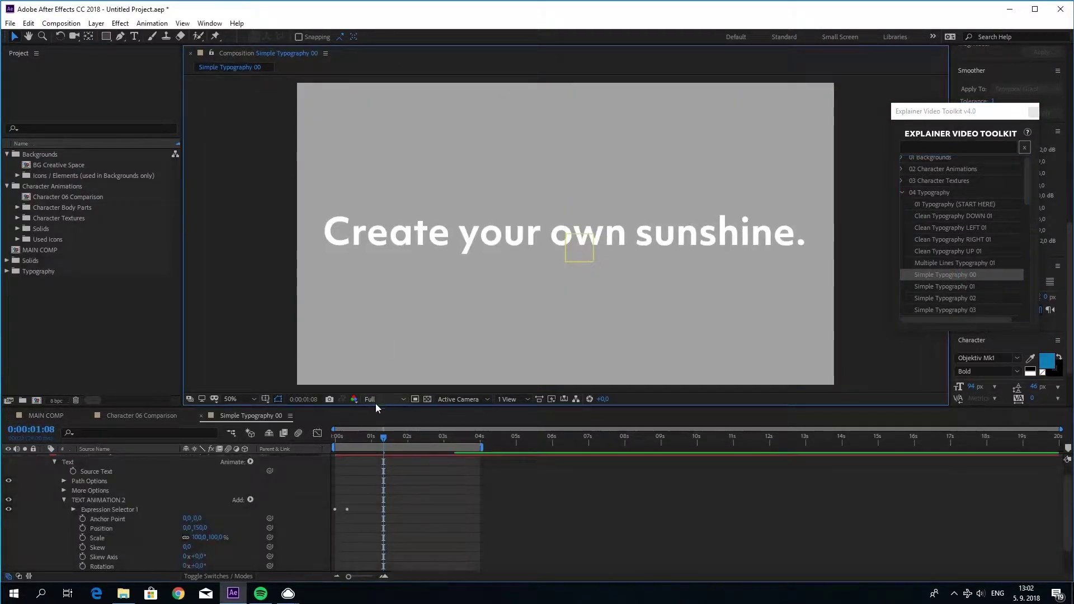
pyautogui.moveTo(331, 440); pyautogui.dragTo(421, 442)
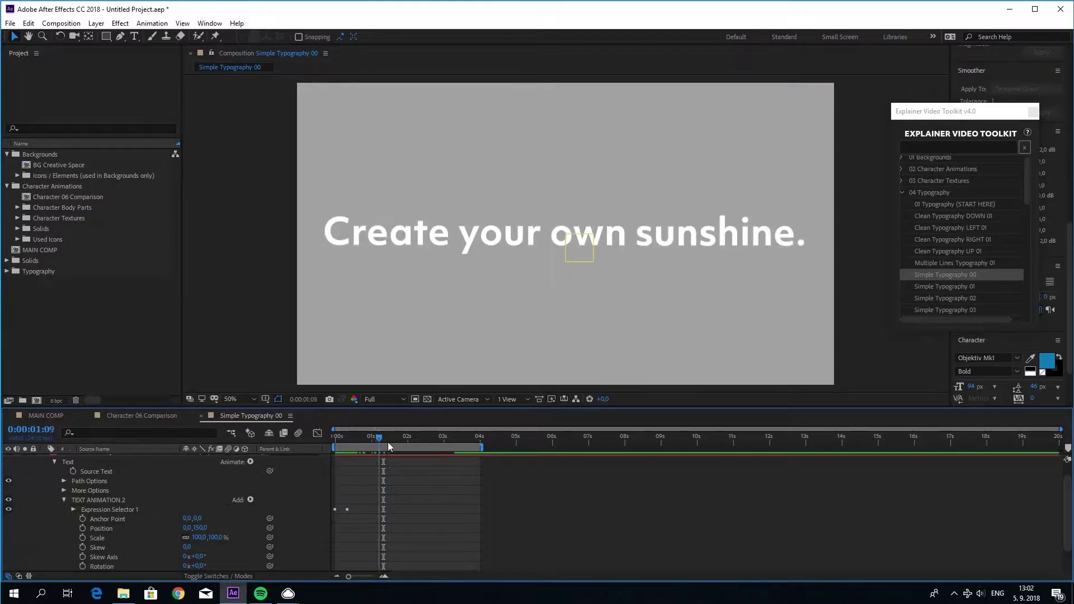
pyautogui.click(53, 415)
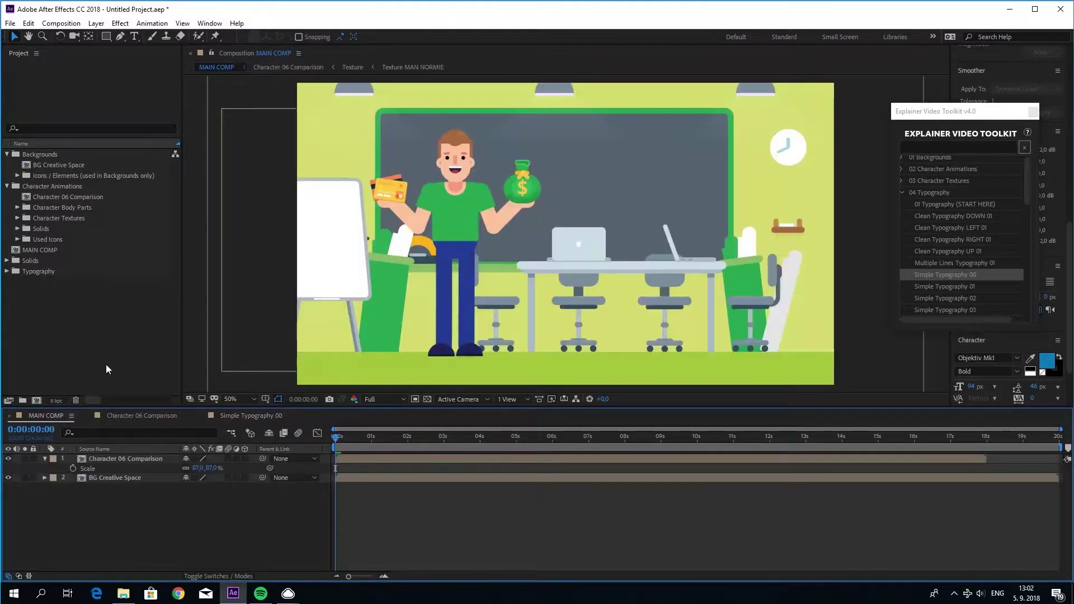
# - Add Simple Typography 00 to MAIN COMP, scale it to 41,1% and place it on the blackboard
pyautogui.click(7, 271)
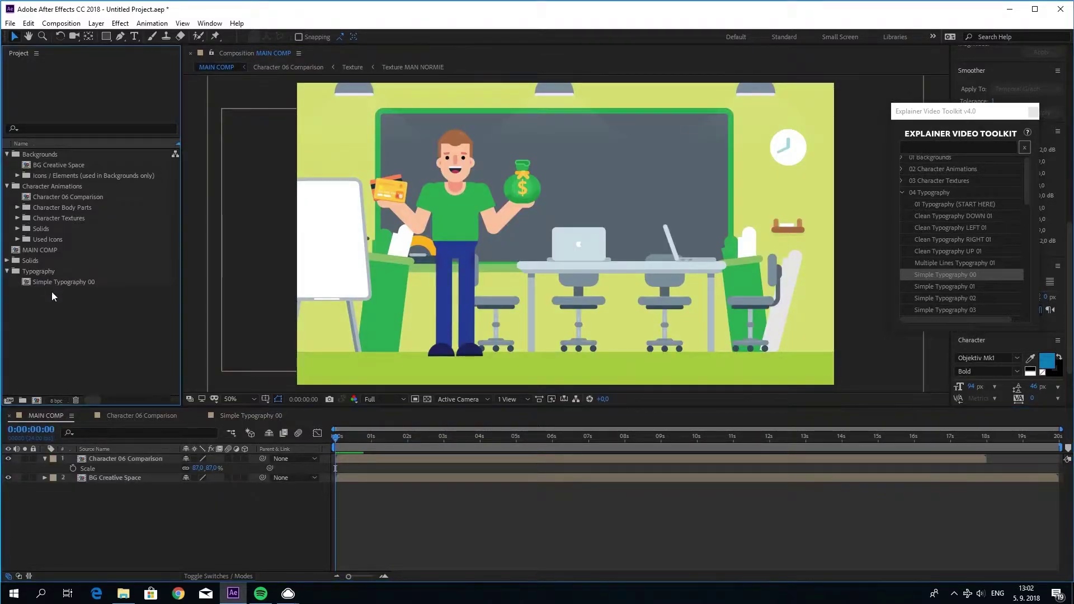
pyautogui.moveTo(66, 282); pyautogui.dragTo(519, 309)
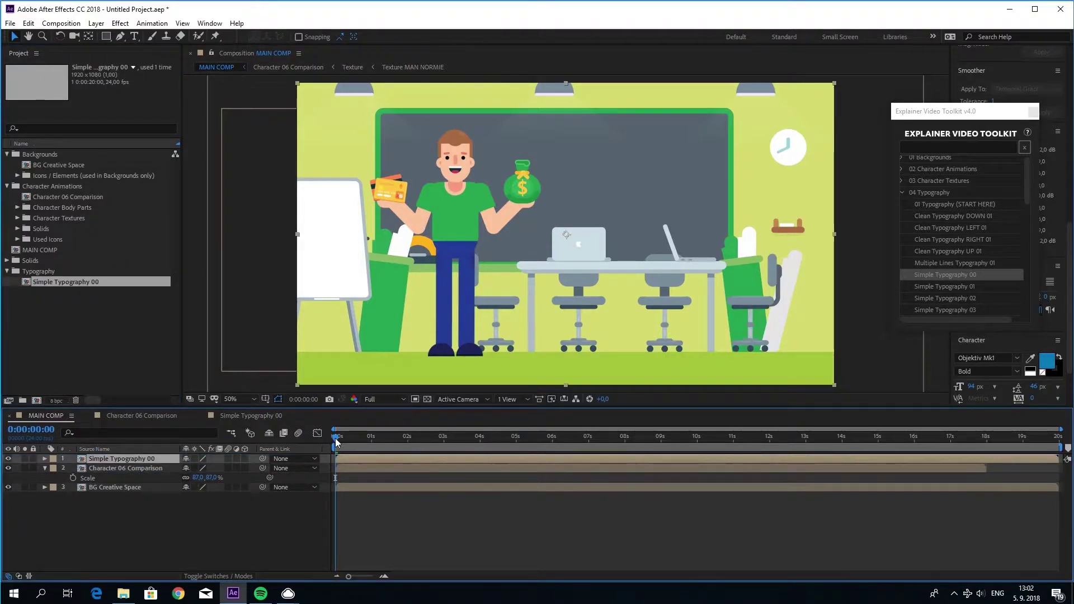
pyautogui.moveTo(338, 442); pyautogui.dragTo(382, 439)
pyautogui.press('s')
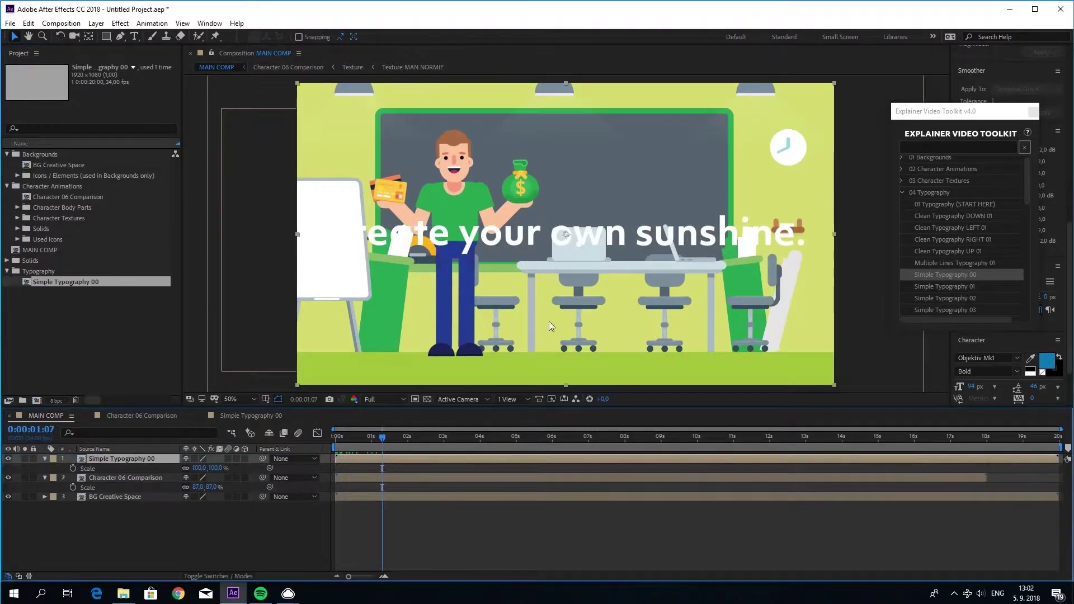
pyautogui.moveTo(200, 467); pyautogui.dragTo(193, 468)
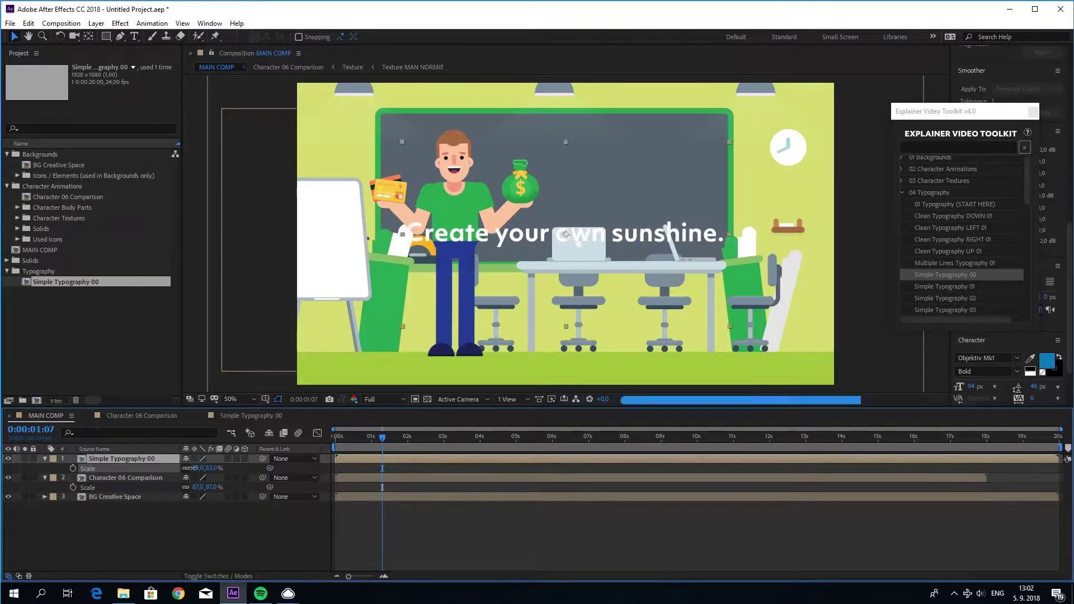
pyautogui.moveTo(662, 194); pyautogui.dragTo(742, 122)
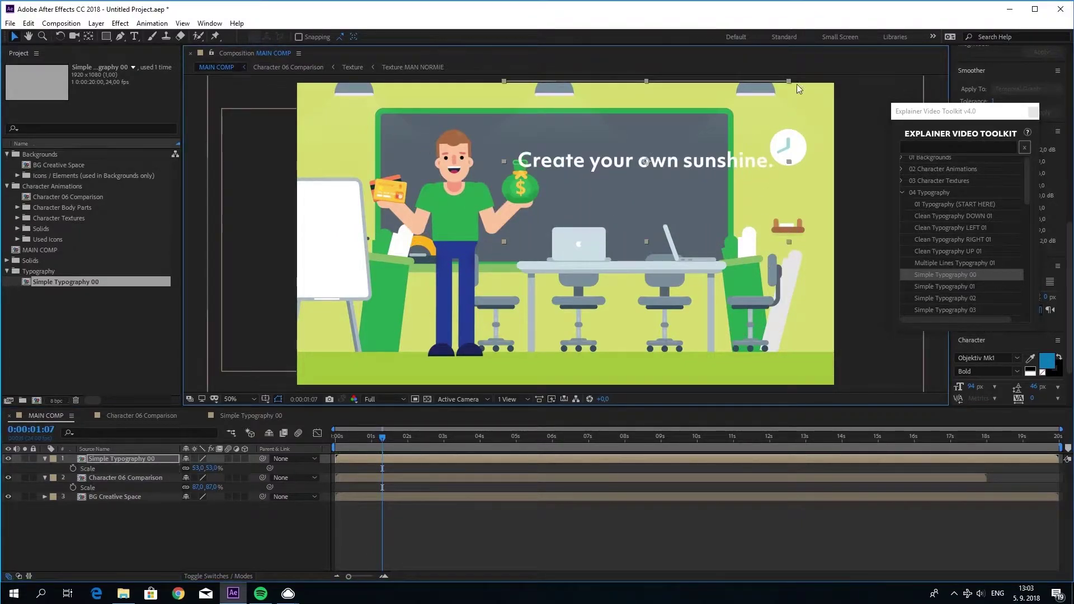
pyautogui.moveTo(788, 81); pyautogui.dragTo(758, 98)
pyautogui.moveTo(706, 158)
pyautogui.mouseDown()
pyautogui.moveTo(694, 185)
pyautogui.moveTo(607, 140)
pyautogui.mouseUp()
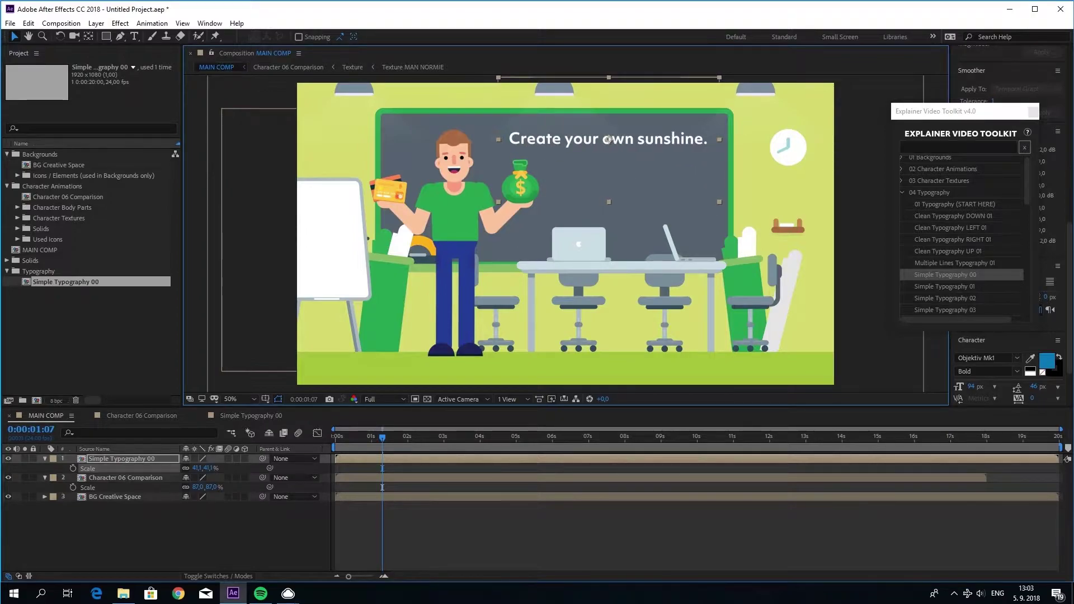
pyautogui.doubleClick(144, 479)
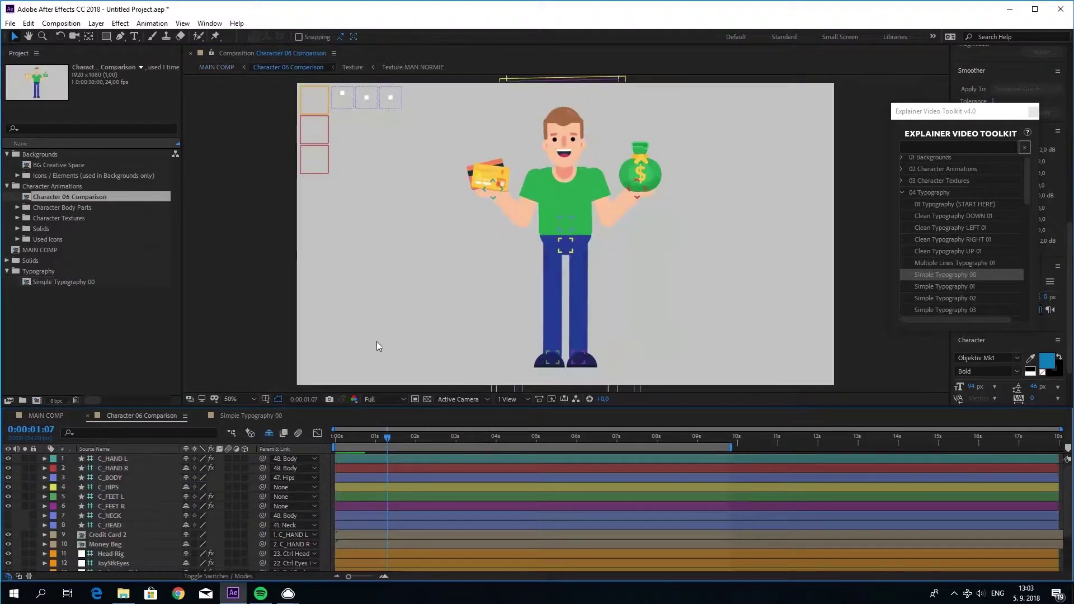
# - With Credit Card 2 selected, import the Camera icon from 05 Icons > Devices and Electronics
pyautogui.scroll(-1, 122, 535)
pyautogui.scroll(-1, 118, 545)
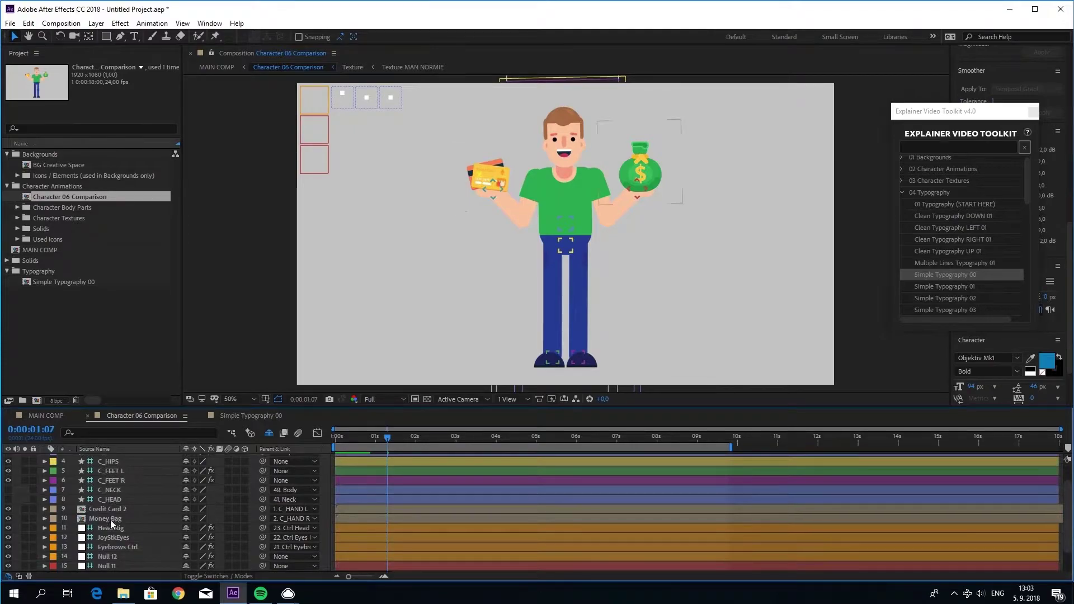
pyautogui.click(112, 509)
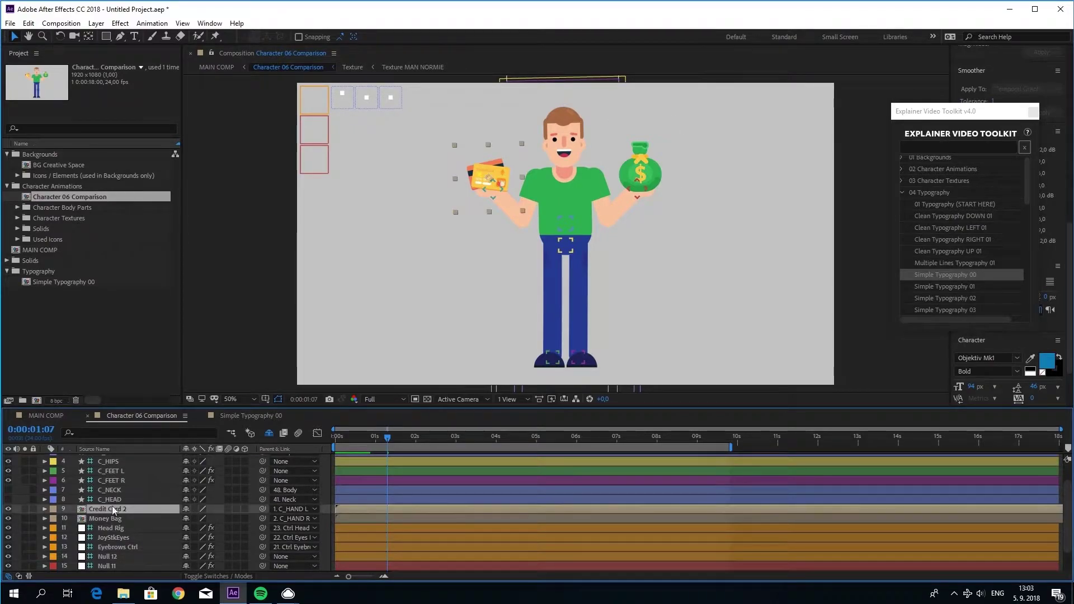
pyautogui.click(901, 193)
pyautogui.click(903, 204)
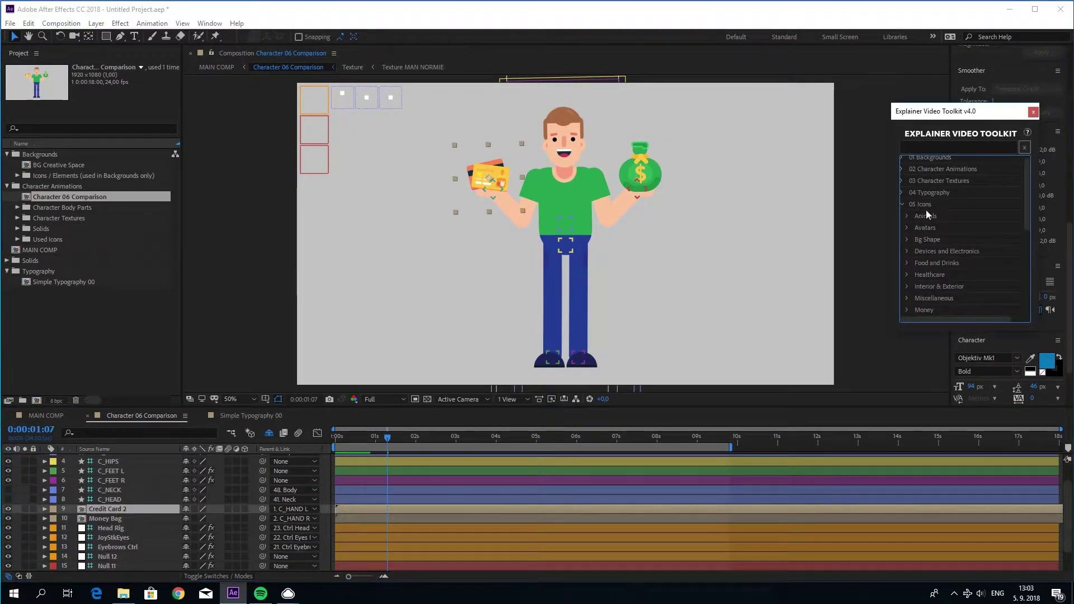
pyautogui.click(906, 252)
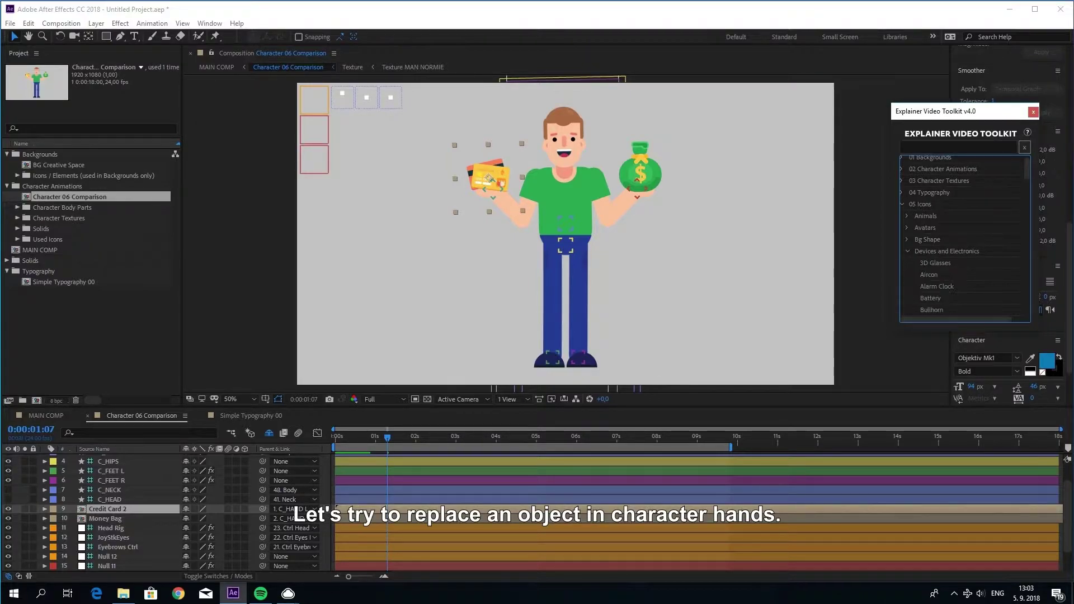
pyautogui.scroll(-3, 950, 240)
pyautogui.doubleClick(931, 239)
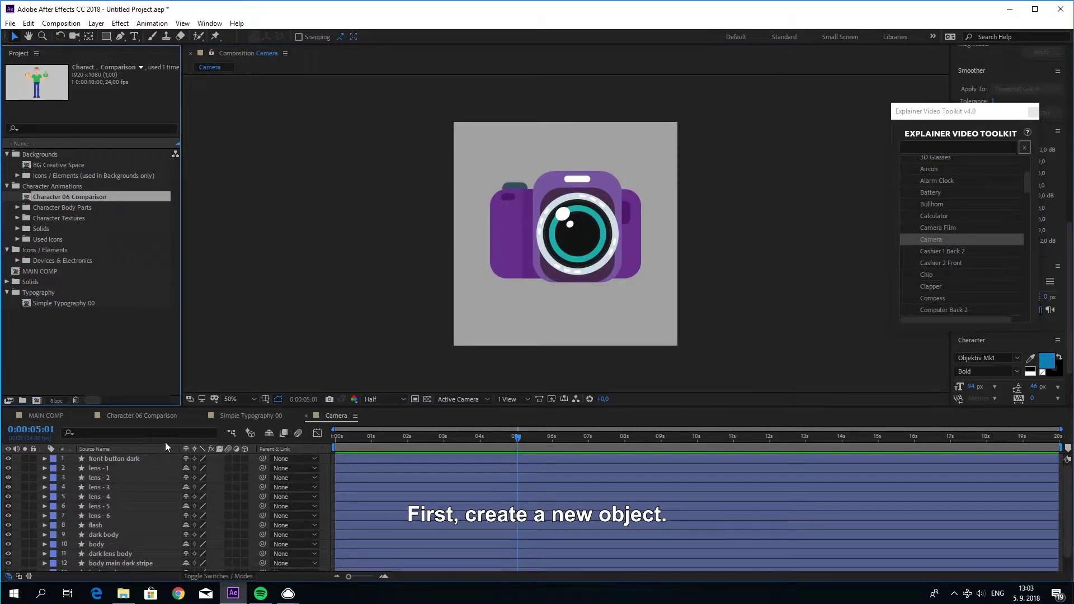
# - Replace the Credit Card 2 layer with Camera, close the extra timelines, and check MAIN COMP
pyautogui.click(139, 418)
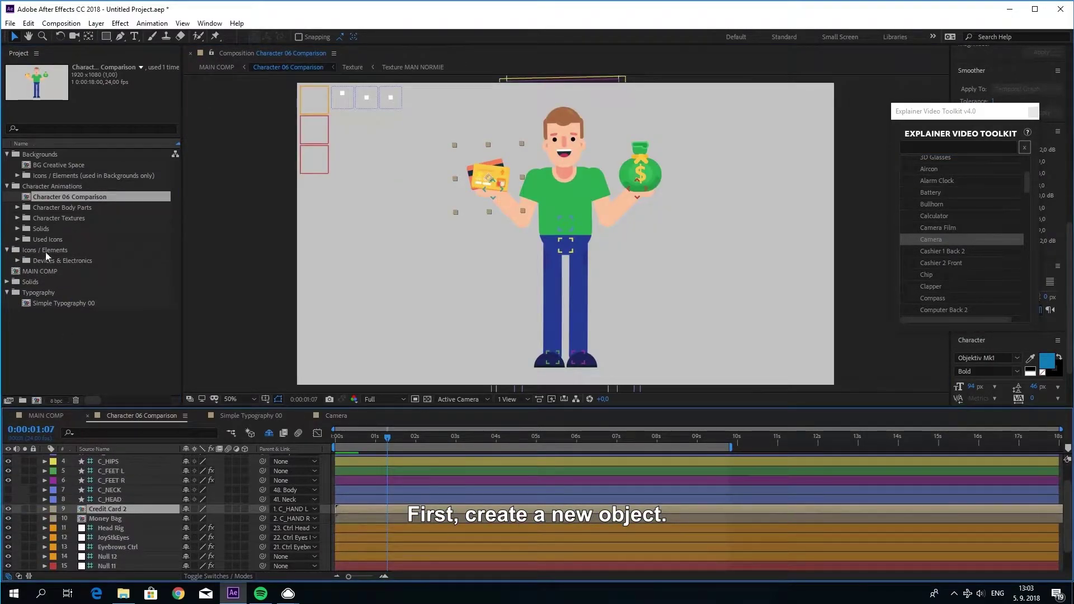
pyautogui.click(18, 261)
pyautogui.moveTo(54, 271)
pyautogui.mouseDown()
pyautogui.moveTo(114, 523)
pyautogui.moveTo(119, 508)
pyautogui.mouseUp()
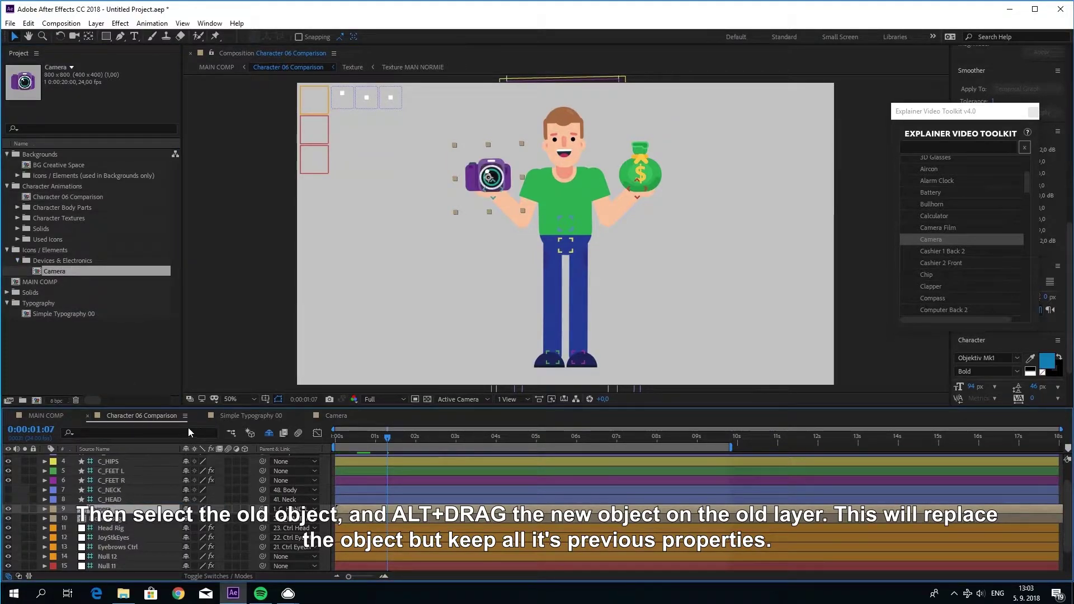
pyautogui.click(216, 417)
pyautogui.click(204, 418)
pyautogui.click(201, 416)
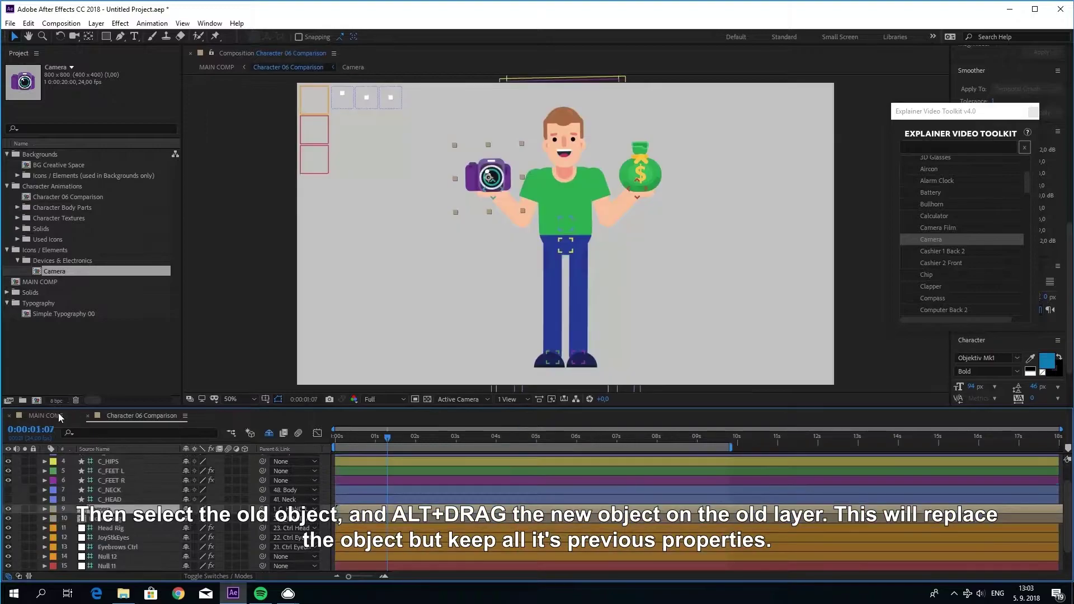
pyautogui.click(56, 415)
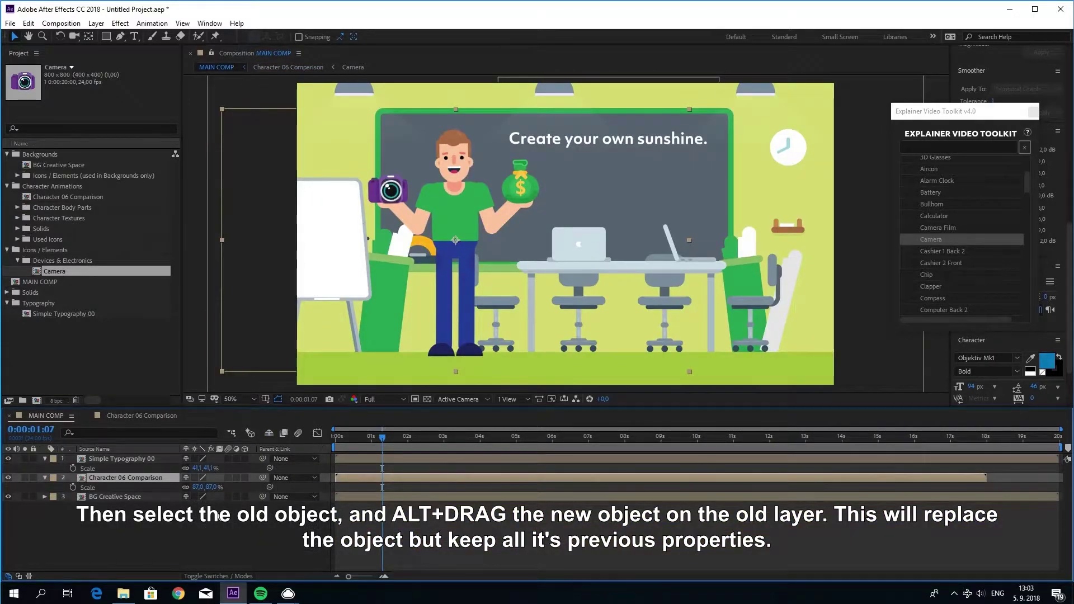
pyautogui.click(866, 285)
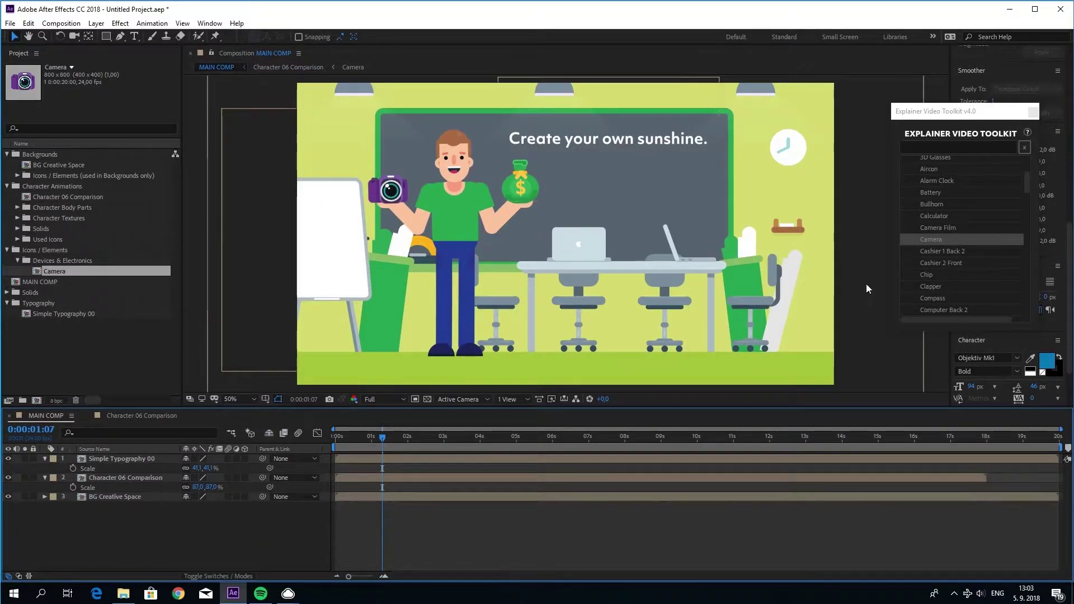
pyautogui.scroll(3, 931, 217)
# - Import Texture MAN OLD SCIENTIST from the 03 Character Textures category
pyautogui.click(908, 254)
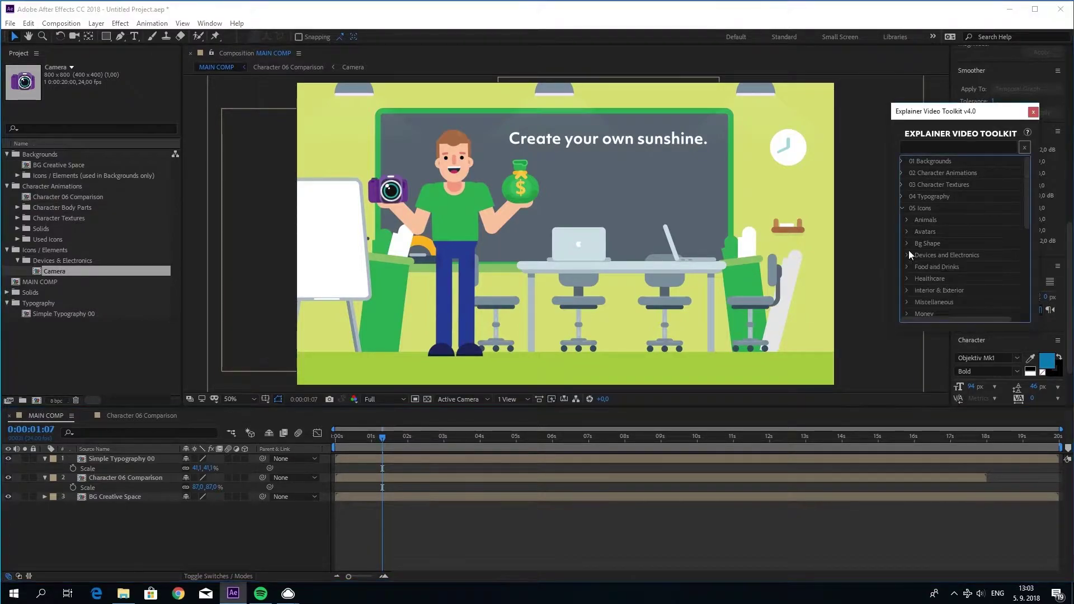
pyautogui.click(903, 209)
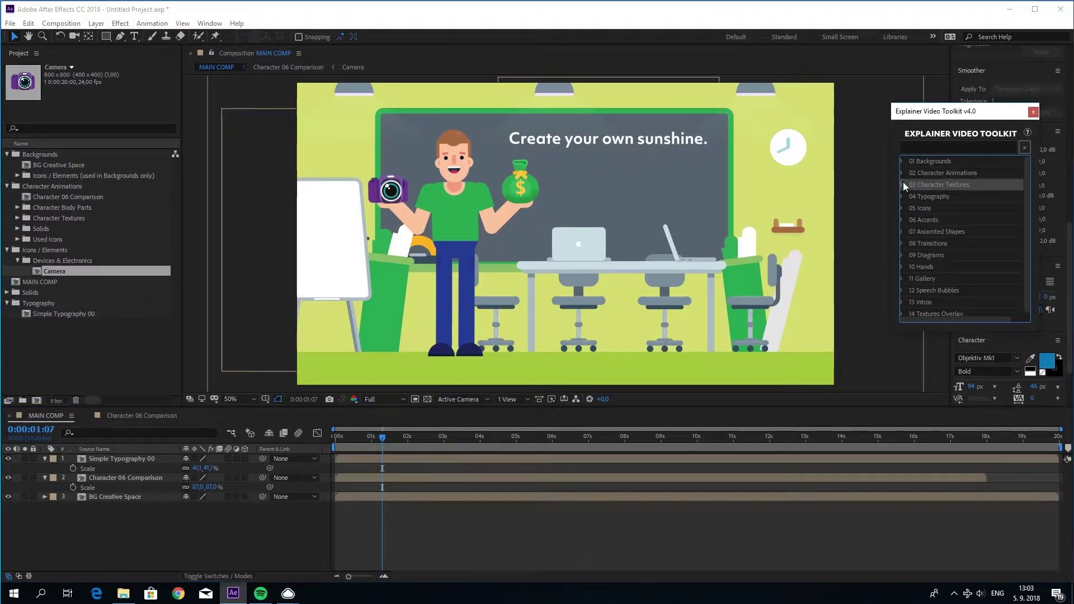
pyautogui.click(903, 183)
pyautogui.scroll(-3, 975, 252)
pyautogui.scroll(-4, 976, 254)
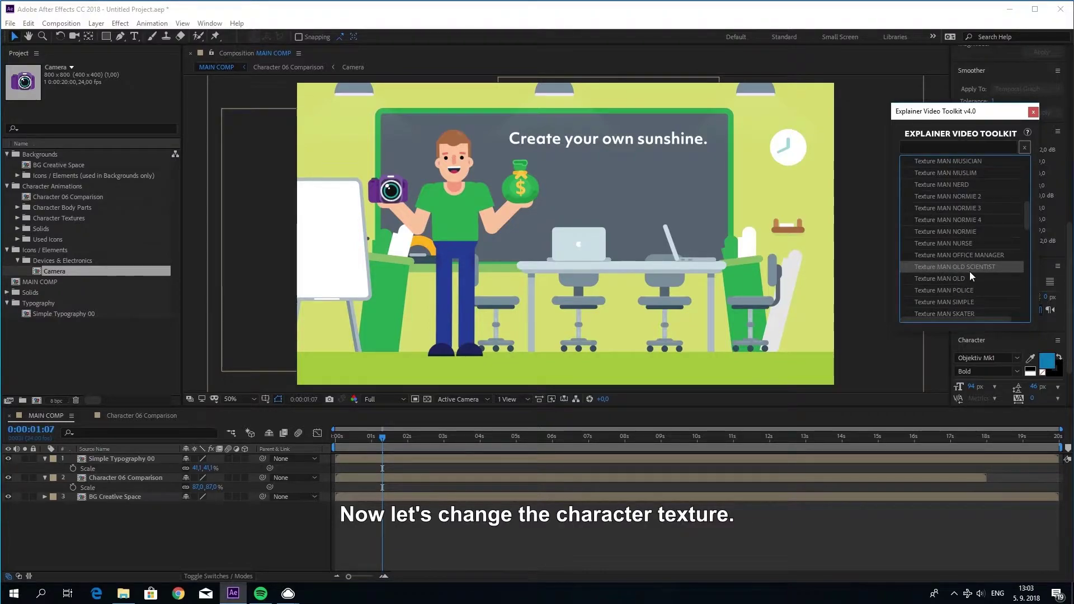
pyautogui.doubleClick(968, 266)
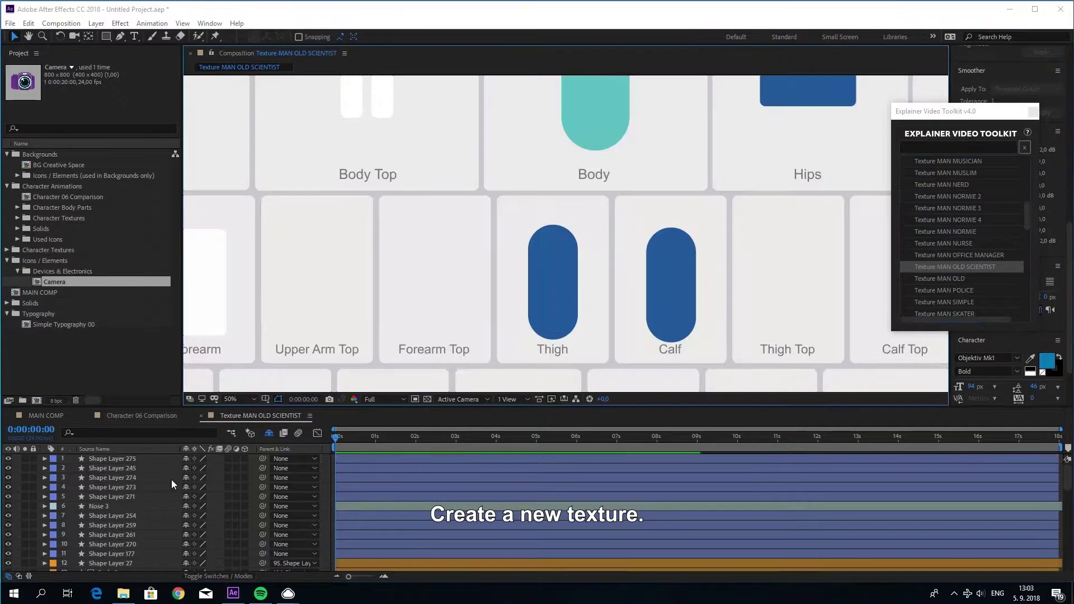
# - Swap Texture MAN NORMIE for Texture MAN OLD SCIENTIST inside the character's Texture precomp
pyautogui.scroll(-1, 112, 532)
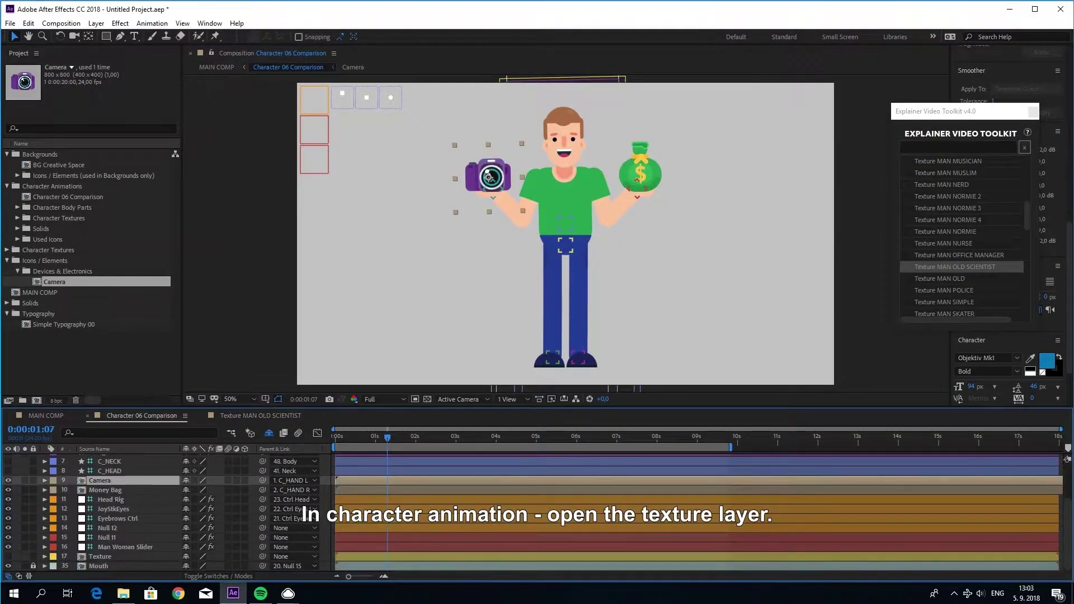
pyautogui.click(99, 557)
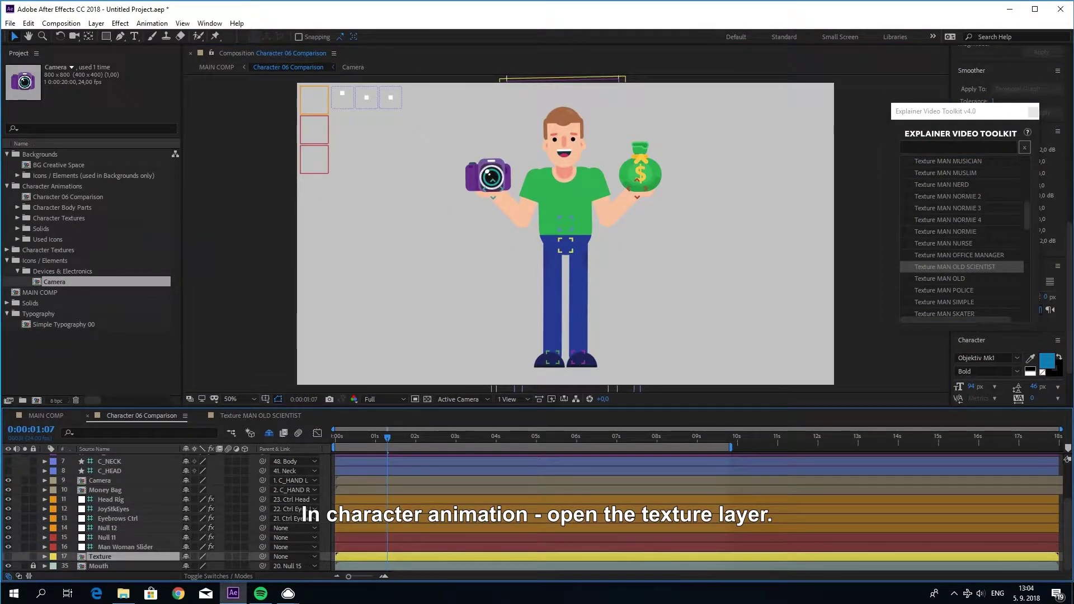
pyautogui.doubleClick(100, 556)
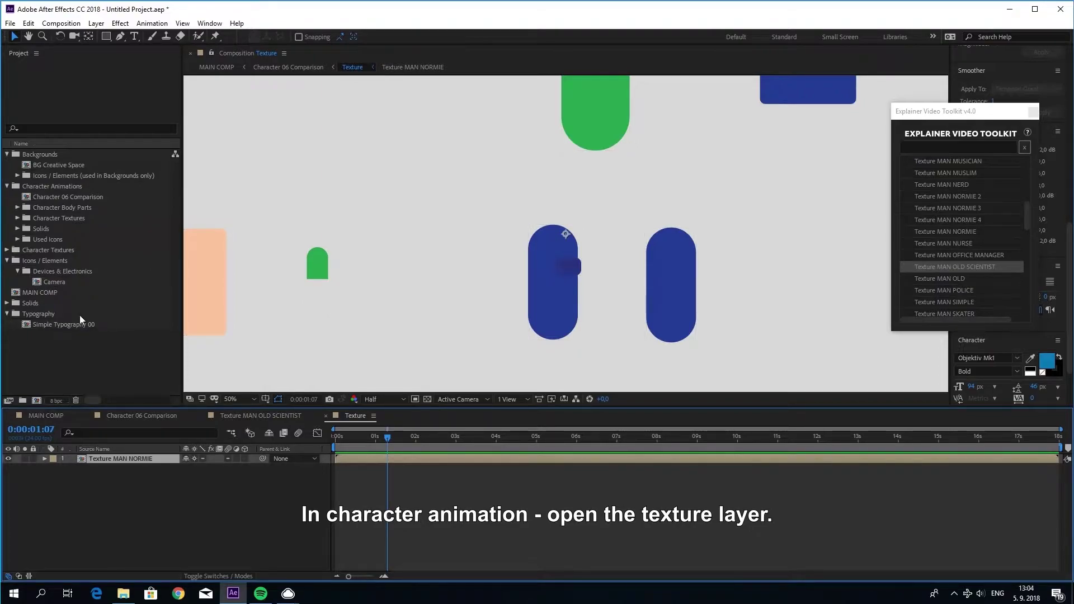
pyautogui.click(7, 250)
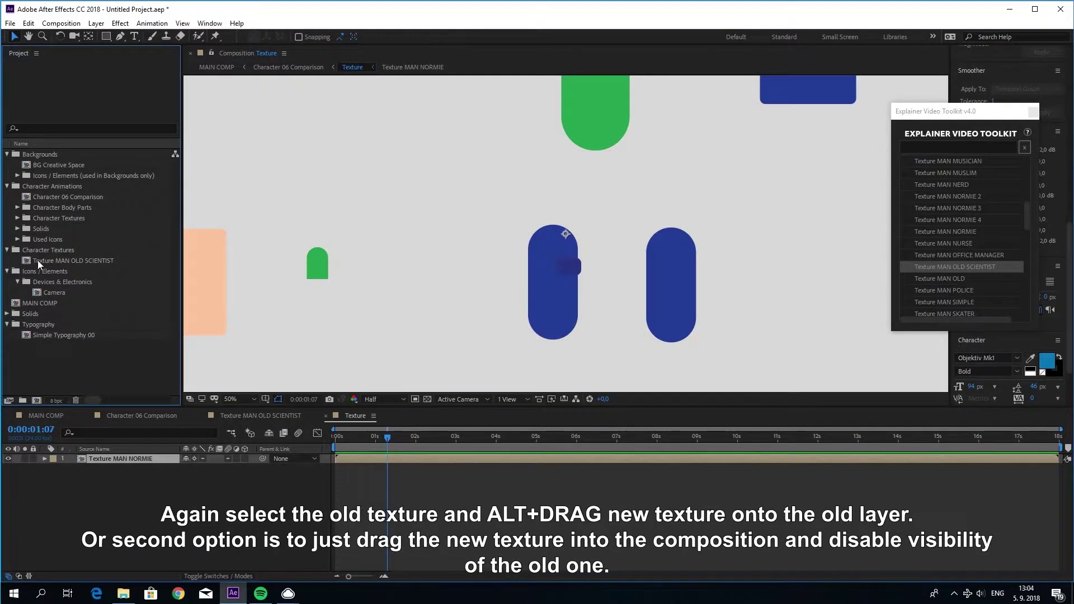
pyautogui.moveTo(75, 260); pyautogui.dragTo(114, 463)
pyautogui.press(',')
pyautogui.press(',')
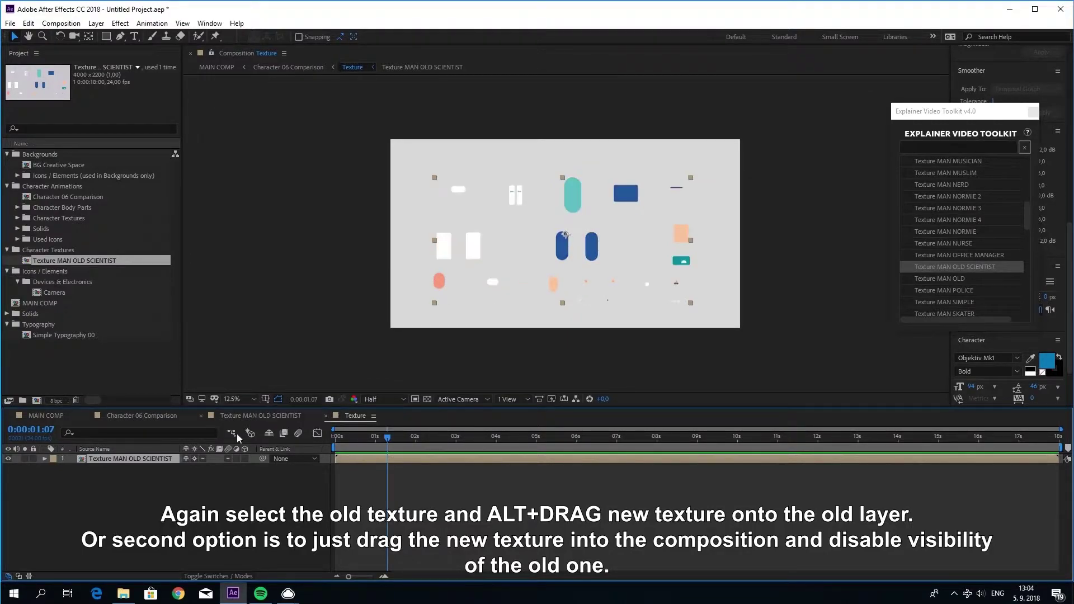
pyautogui.doubleClick(224, 458)
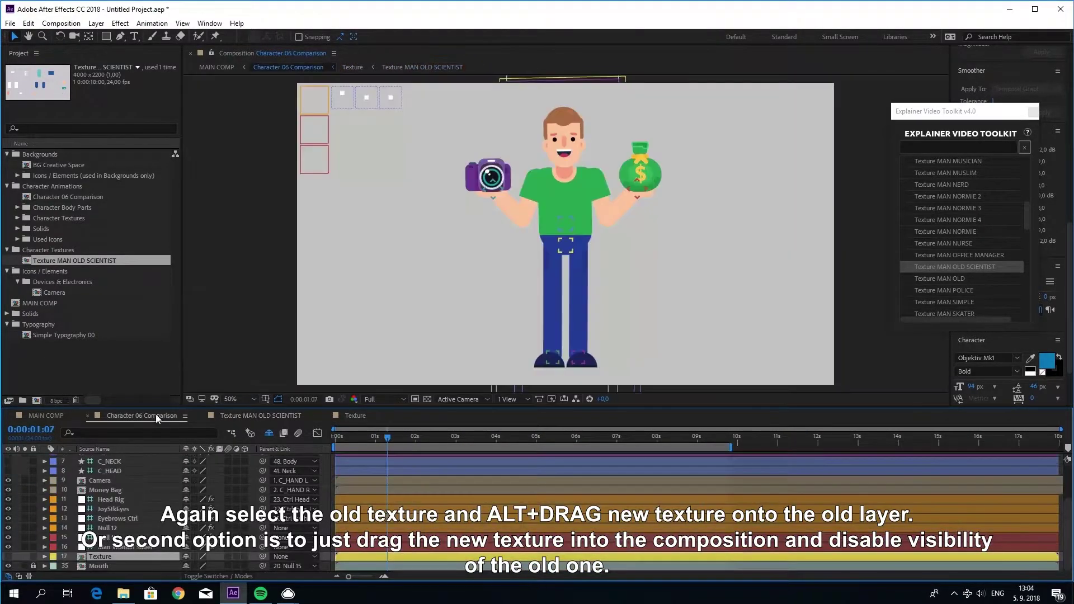
# - Preview the scientist in MAIN COMP at about 3 seconds
pyautogui.click(148, 415)
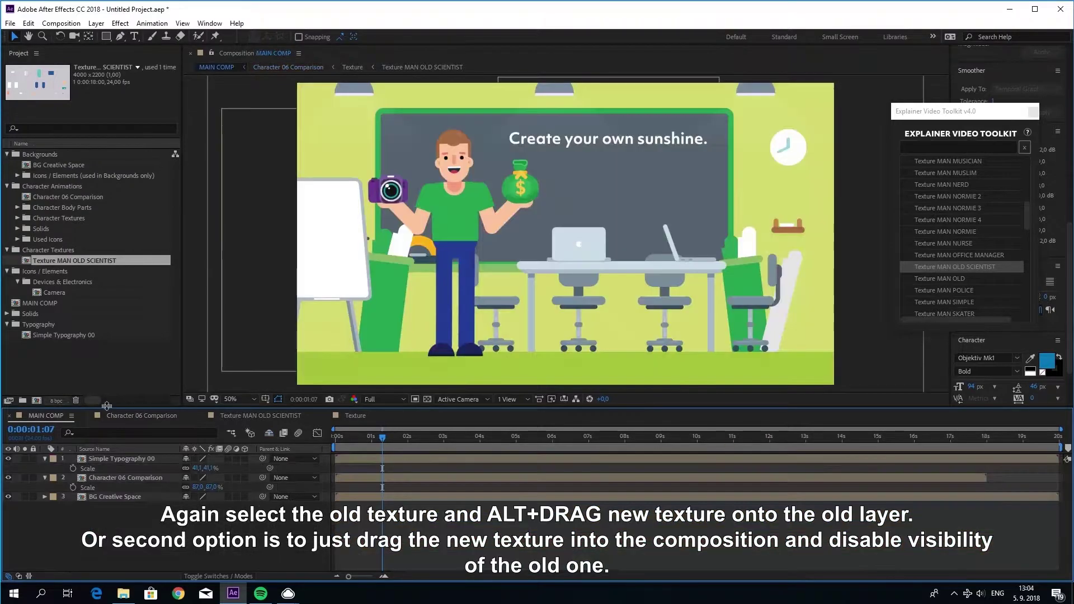
pyautogui.click(45, 416)
pyautogui.moveTo(339, 441)
pyautogui.mouseDown()
pyautogui.moveTo(561, 440)
pyautogui.moveTo(424, 441)
pyautogui.mouseUp()
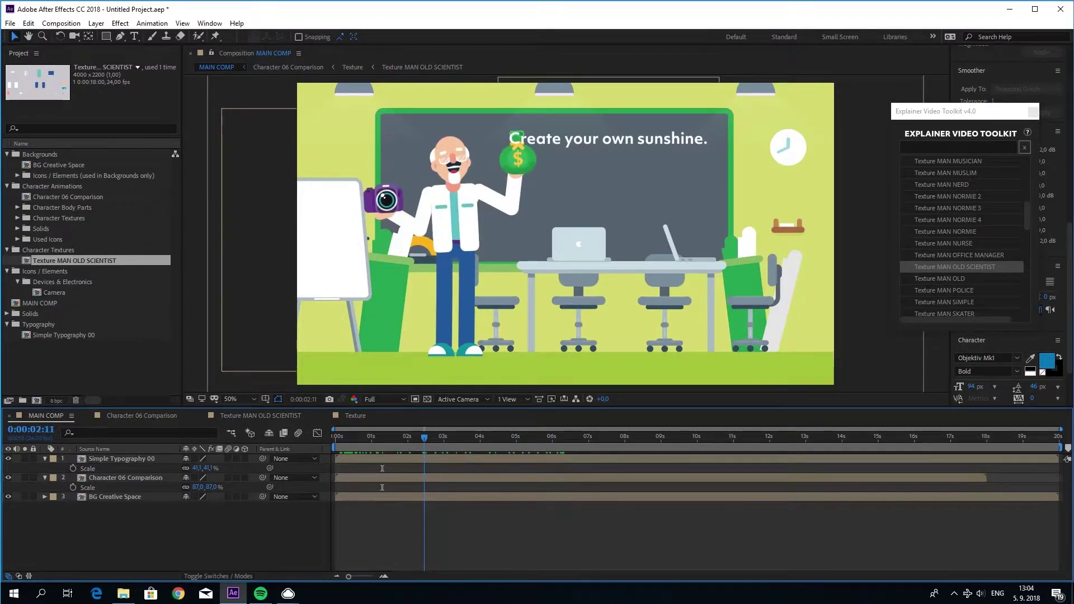
# - Collapse the layer properties and import the Cursor element found by searching 'cursor' in the toolkit
pyautogui.hotkey('ctrl', 'a')
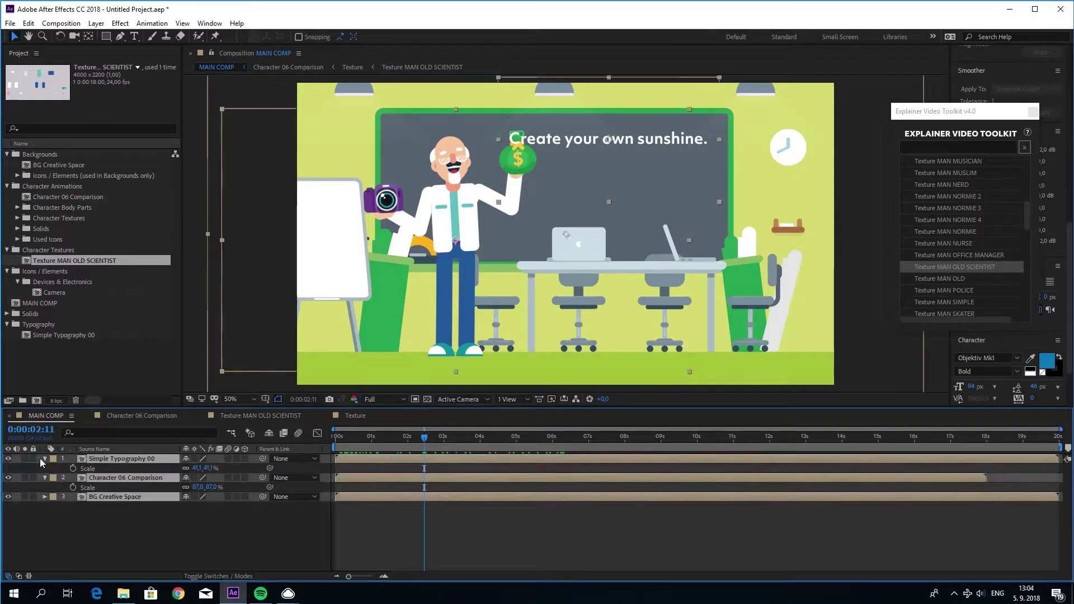
pyautogui.press('s')
pyautogui.hotkey('ctrl', 'shift', 'a')
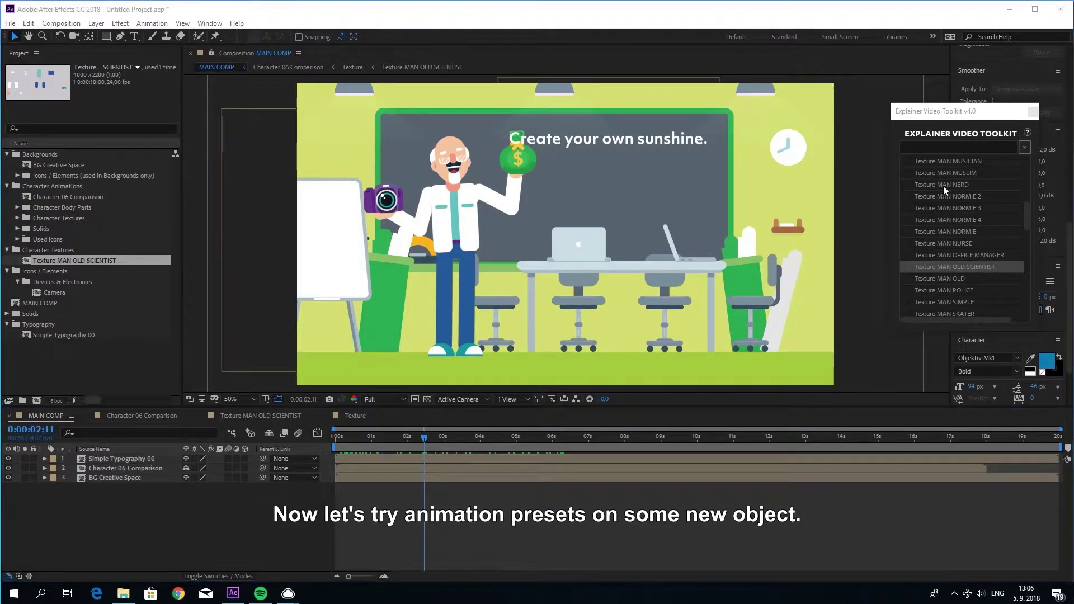
pyautogui.click(1007, 145)
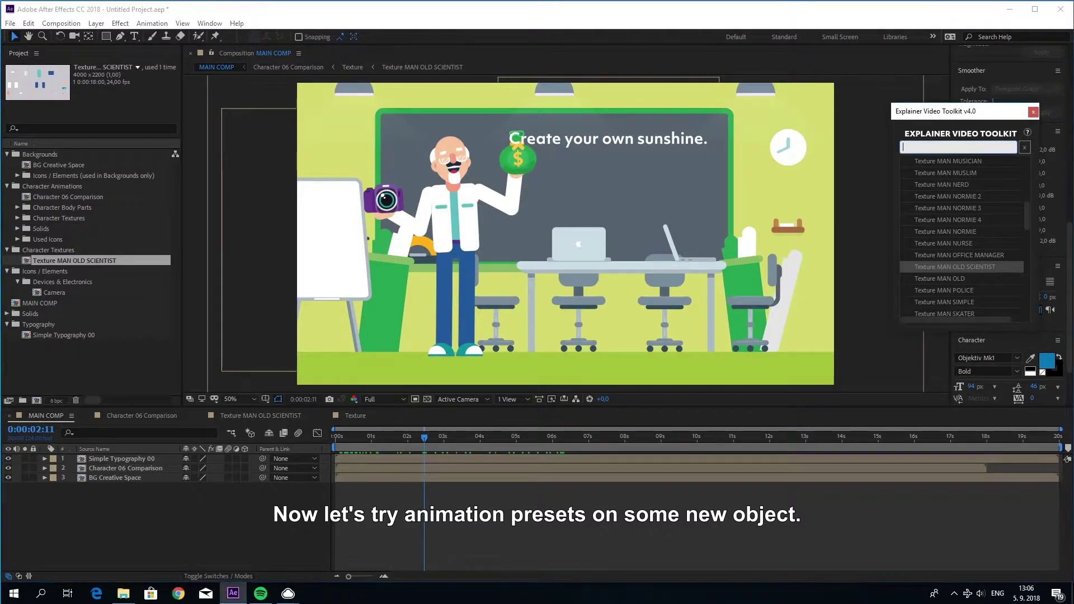
pyautogui.write('cursor')
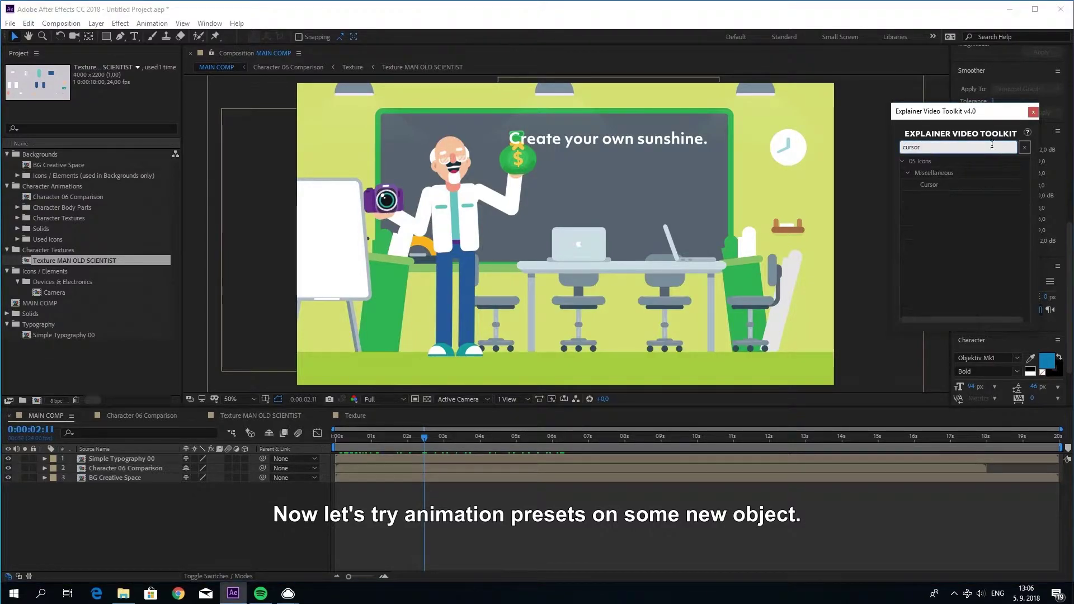
pyautogui.click(933, 184)
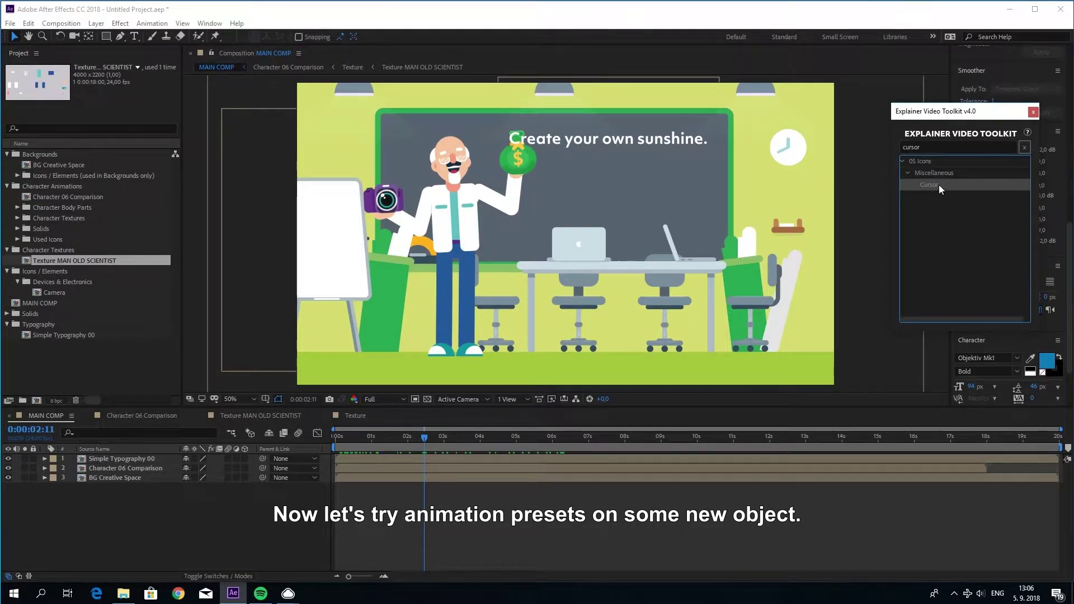
pyautogui.doubleClick(938, 185)
# - Add the Cursor item from the Icons / Elements > Miscellaneous folder to MAIN COMP
pyautogui.click(72, 415)
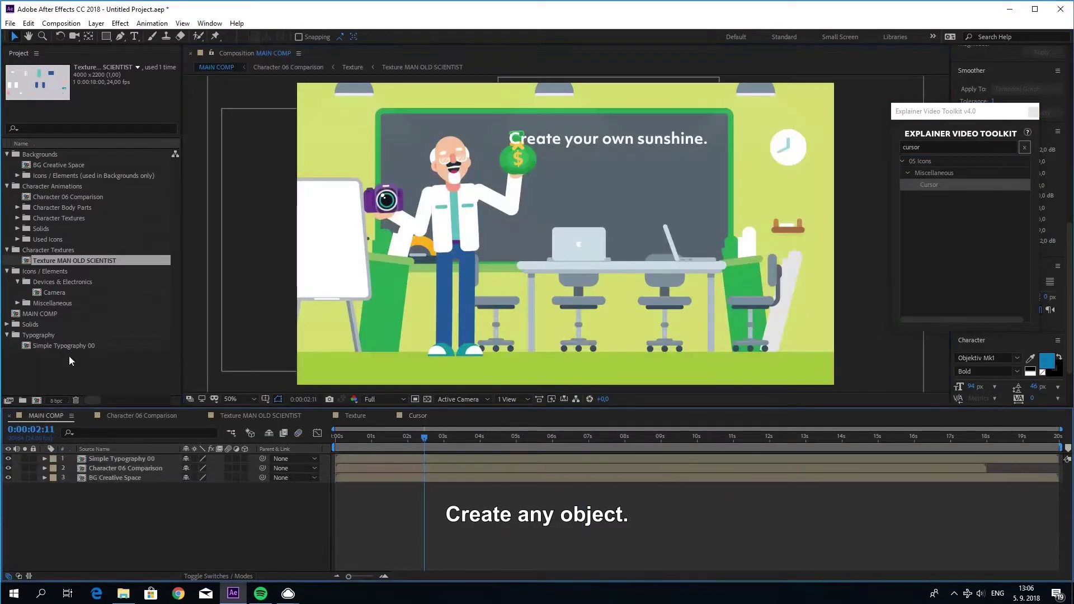
pyautogui.hotkey('ctrl', 'a')
pyautogui.click(7, 273)
pyautogui.hotkey('ctrl', 'a')
pyautogui.click(7, 273)
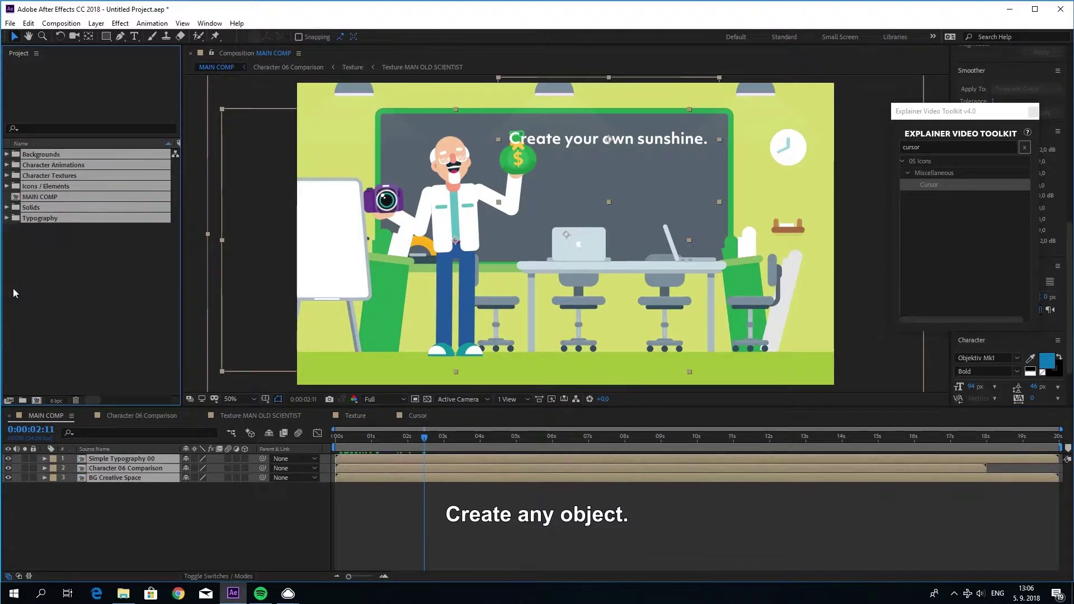
pyautogui.click(7, 186)
pyautogui.click(17, 197)
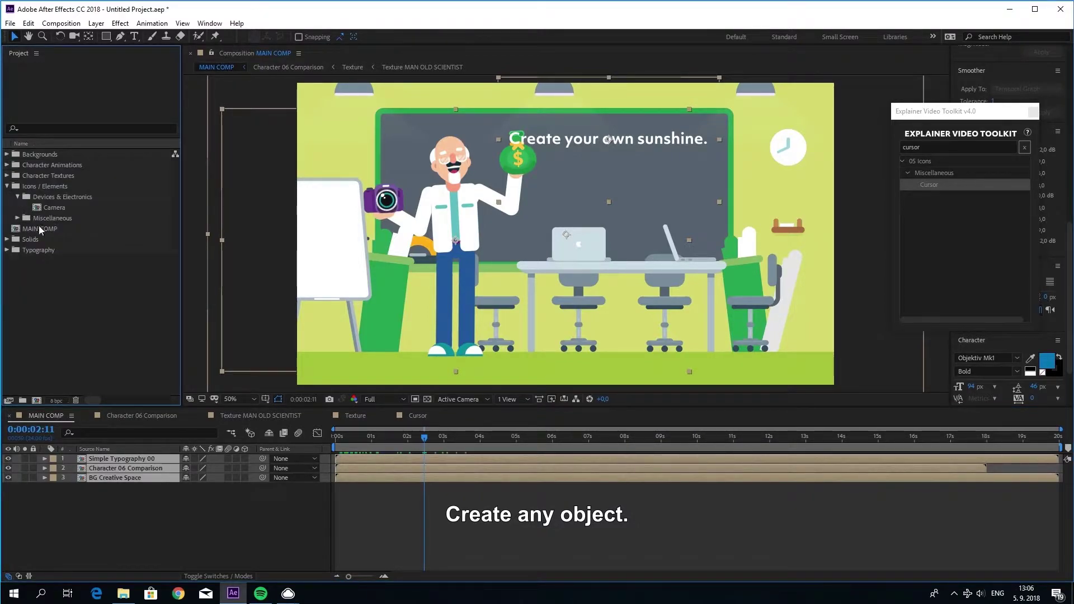
pyautogui.click(17, 218)
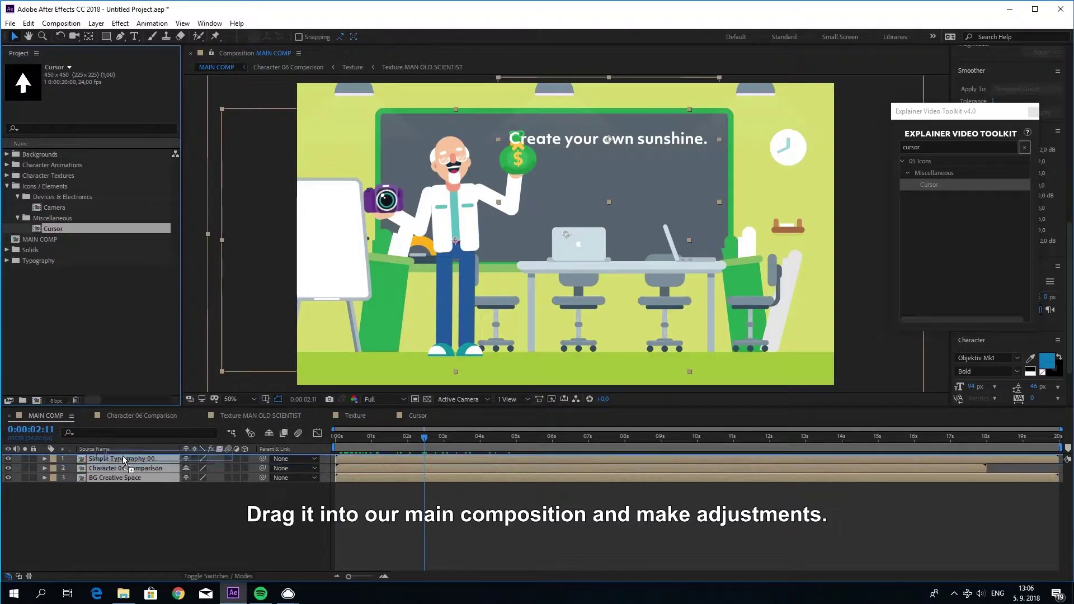
pyautogui.moveTo(50, 228); pyautogui.dragTo(124, 458)
# - Place the Cursor arrow on the chalkboard below the text, tilted toward the upper left
pyautogui.moveTo(593, 276); pyautogui.dragTo(657, 249)
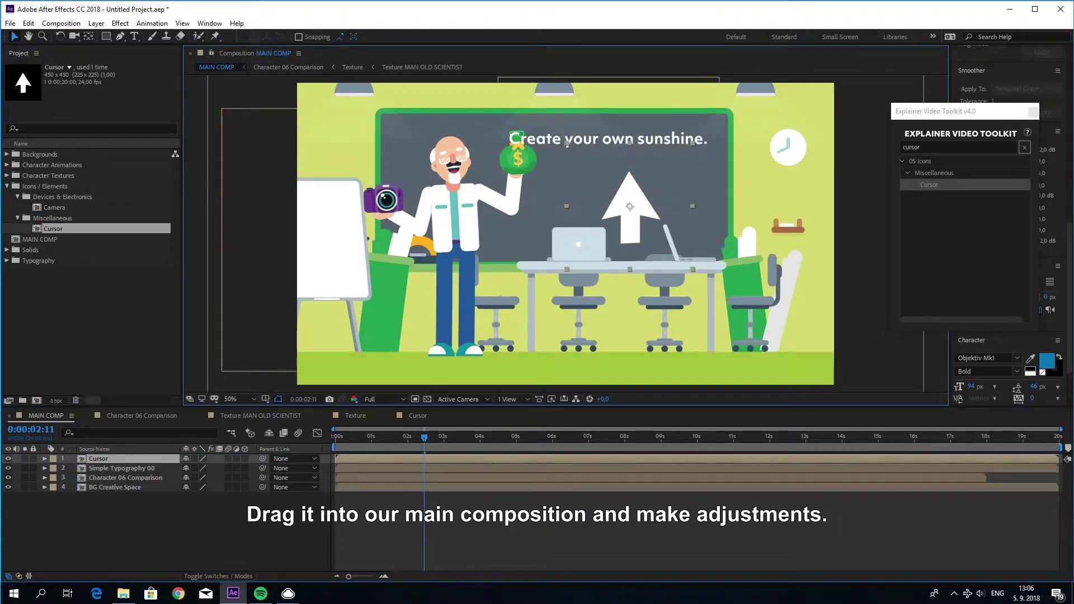
pyautogui.press('w')
pyautogui.moveTo(638, 185); pyautogui.dragTo(611, 174)
pyautogui.press('v')
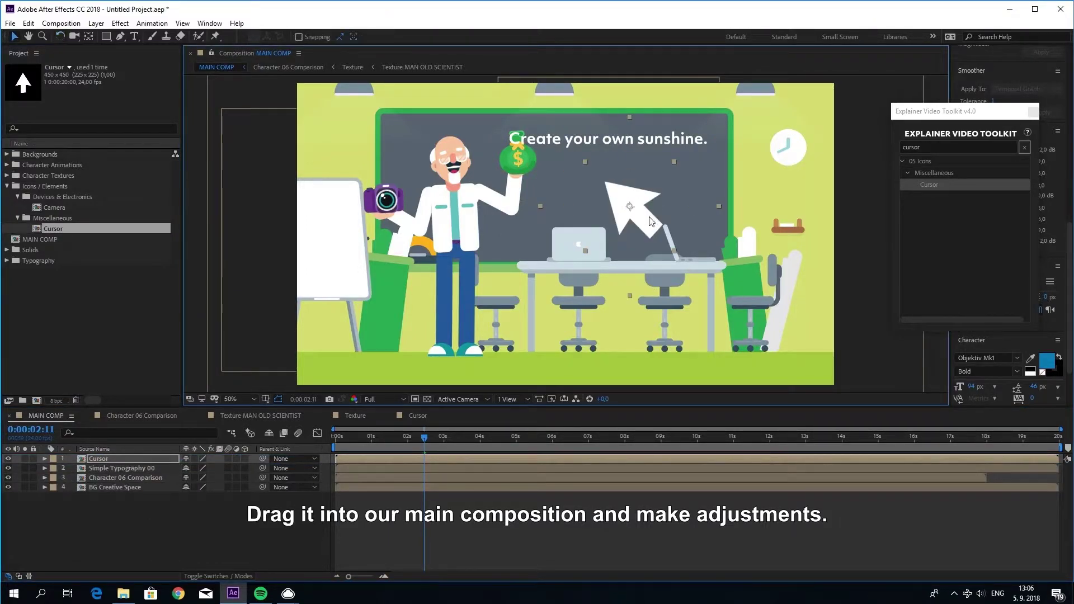
pyautogui.moveTo(649, 217); pyautogui.dragTo(639, 217)
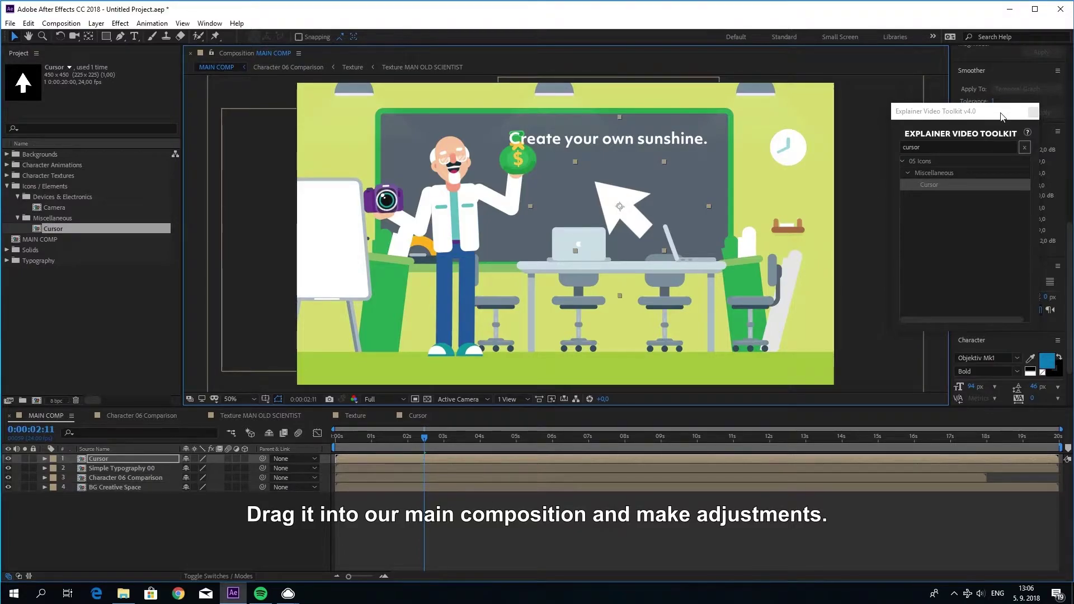
pyautogui.moveTo(1001, 117); pyautogui.dragTo(1010, 143)
pyautogui.click(209, 22)
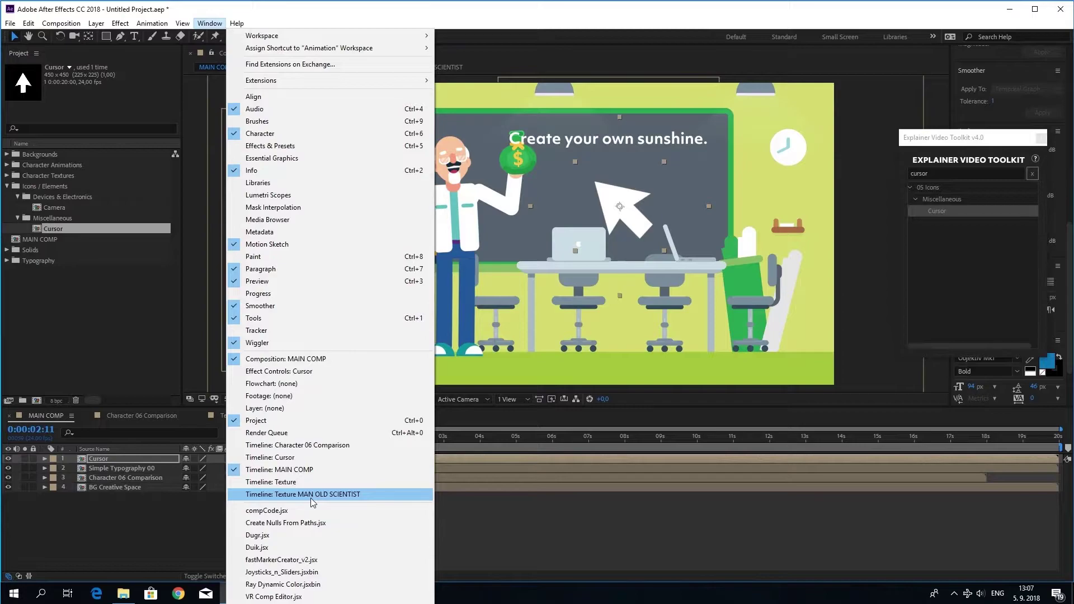
# - Apply the Click at Time preset from Animation Presets > Presets > EVT4 Presets to the Cursor layer
pyautogui.click(277, 146)
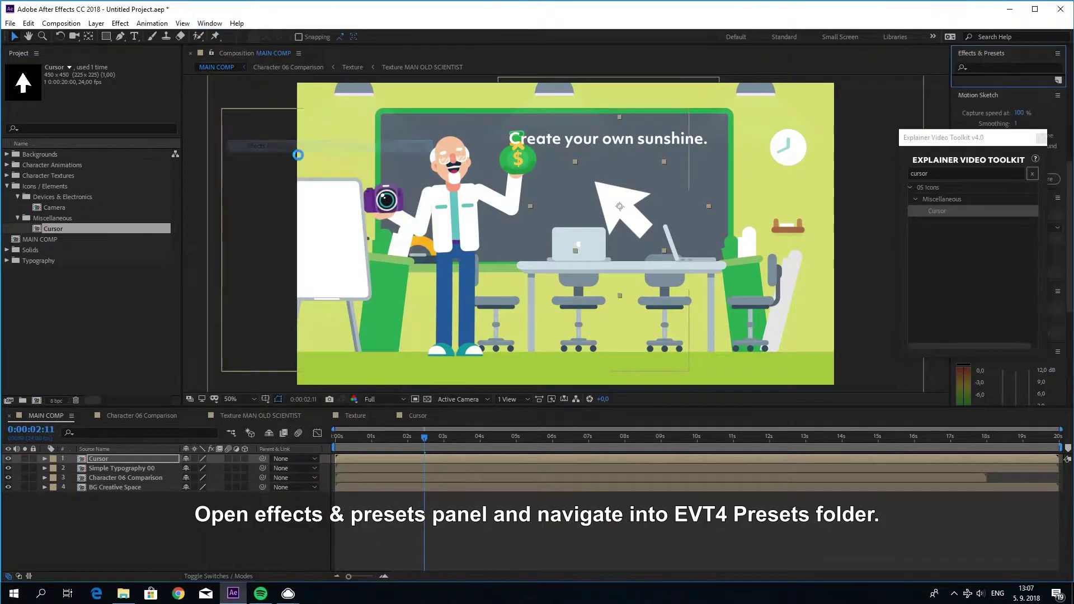
pyautogui.moveTo(977, 137); pyautogui.dragTo(856, 131)
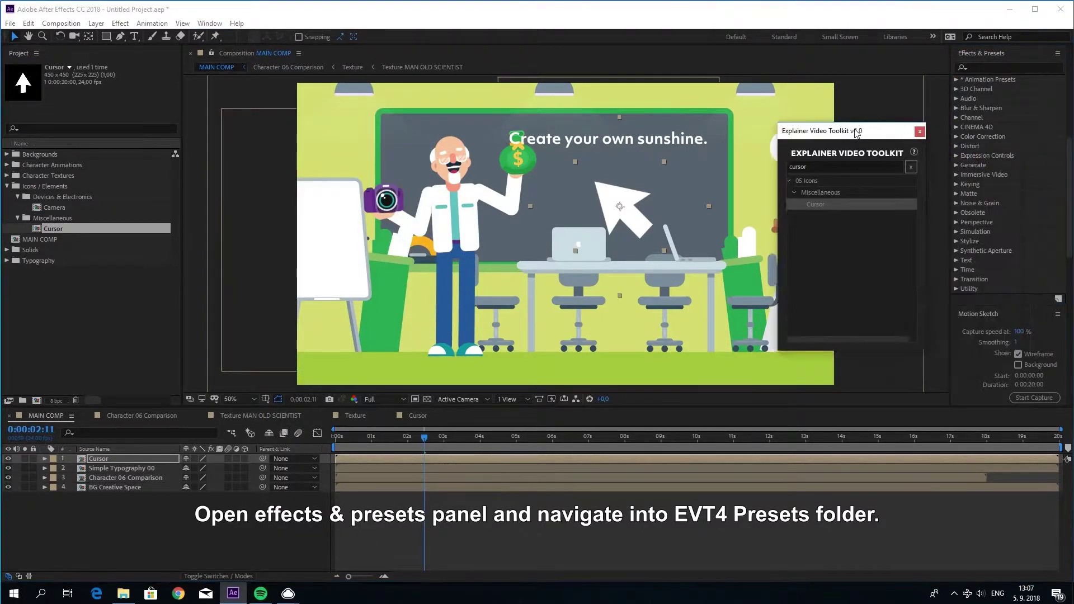
pyautogui.click(956, 80)
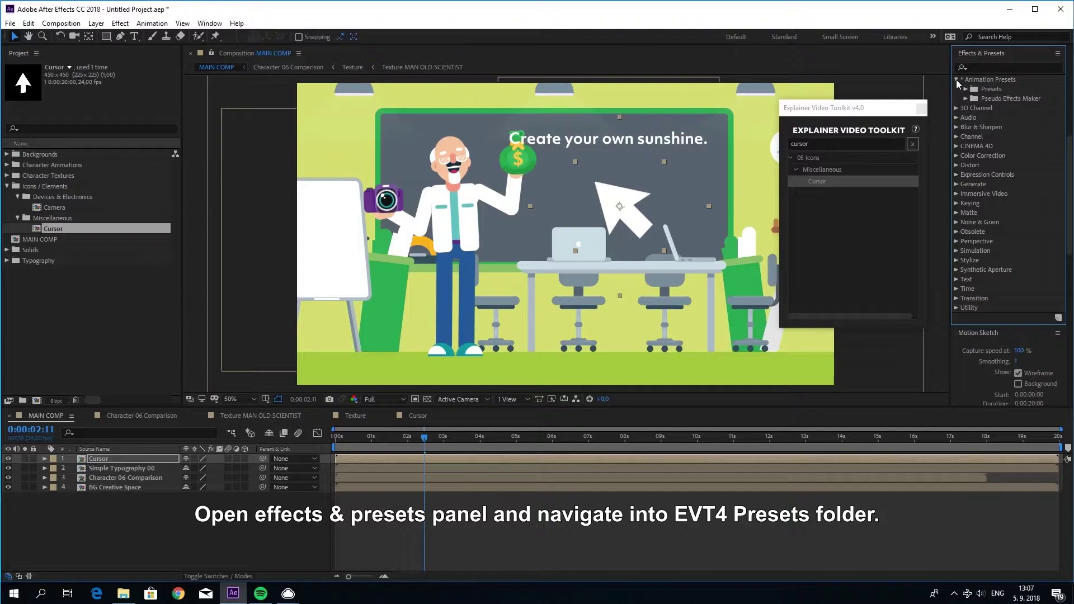
pyautogui.click(966, 89)
pyautogui.click(976, 118)
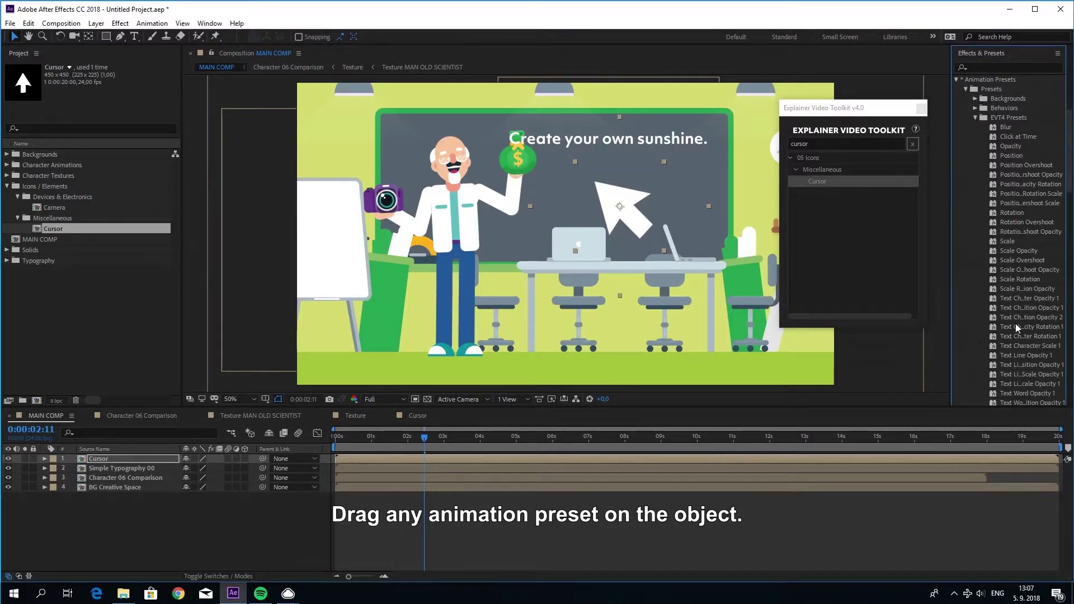
pyautogui.moveTo(1011, 137); pyautogui.dragTo(112, 460)
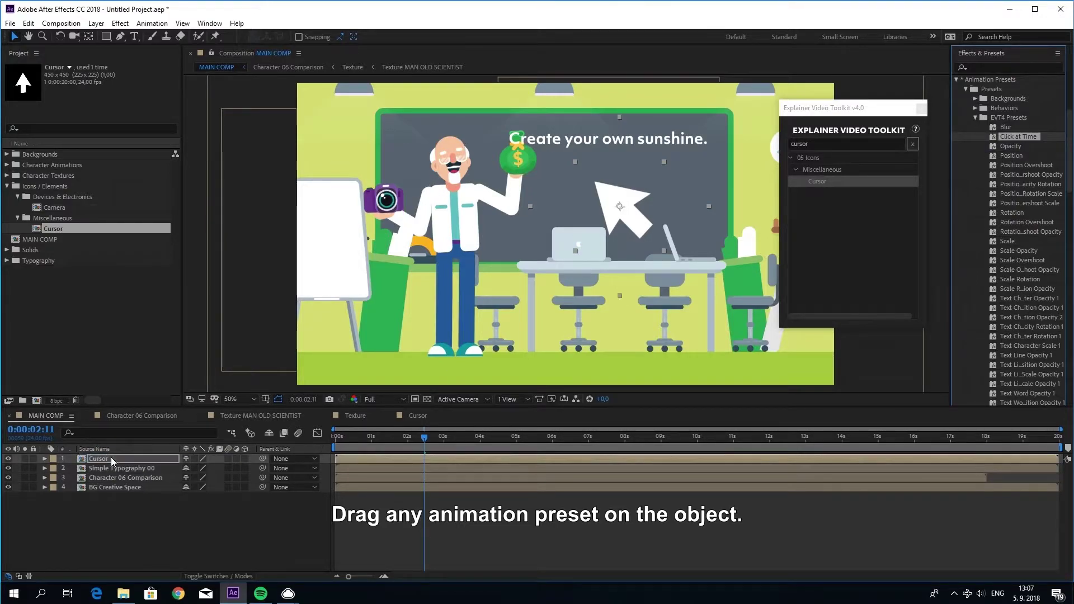
pyautogui.moveTo(442, 440)
pyautogui.mouseDown()
pyautogui.moveTo(456, 442)
pyautogui.moveTo(399, 447)
pyautogui.mouseUp()
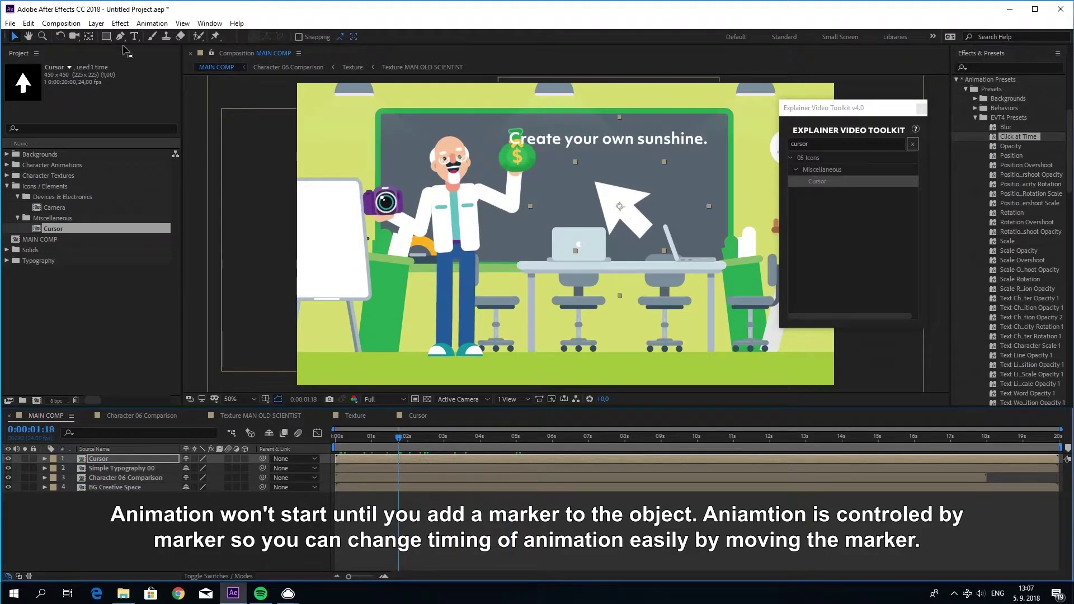
# - Add two markers to the Cursor layer and scrub to preview its click animation
pyautogui.click(96, 23)
pyautogui.click(134, 227)
pyautogui.moveTo(390, 442); pyautogui.dragTo(432, 444)
pyautogui.click(96, 22)
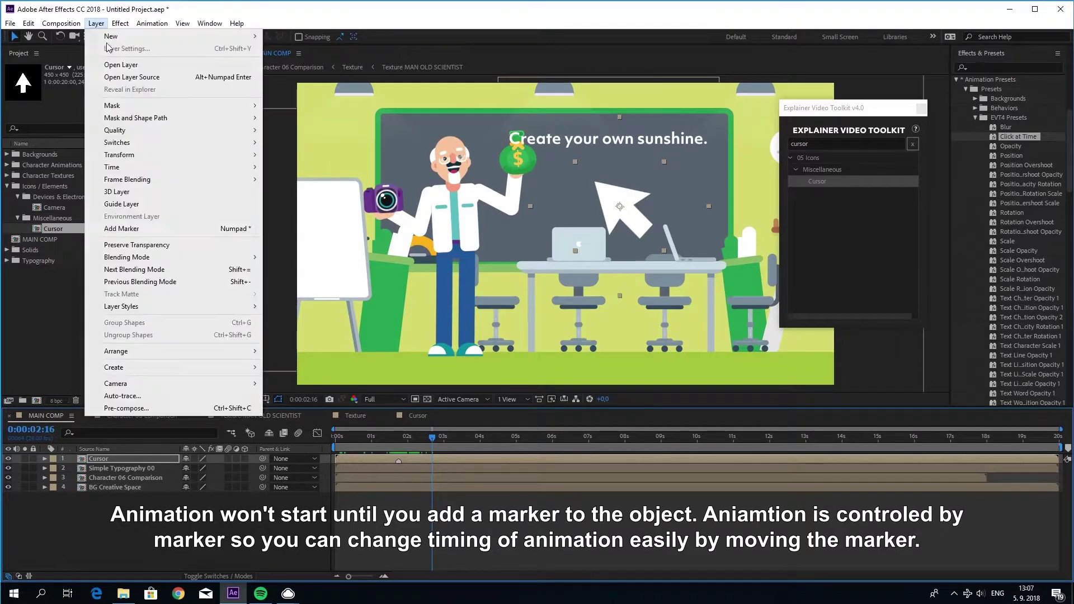
pyautogui.click(122, 228)
pyautogui.moveTo(393, 435); pyautogui.dragTo(434, 438)
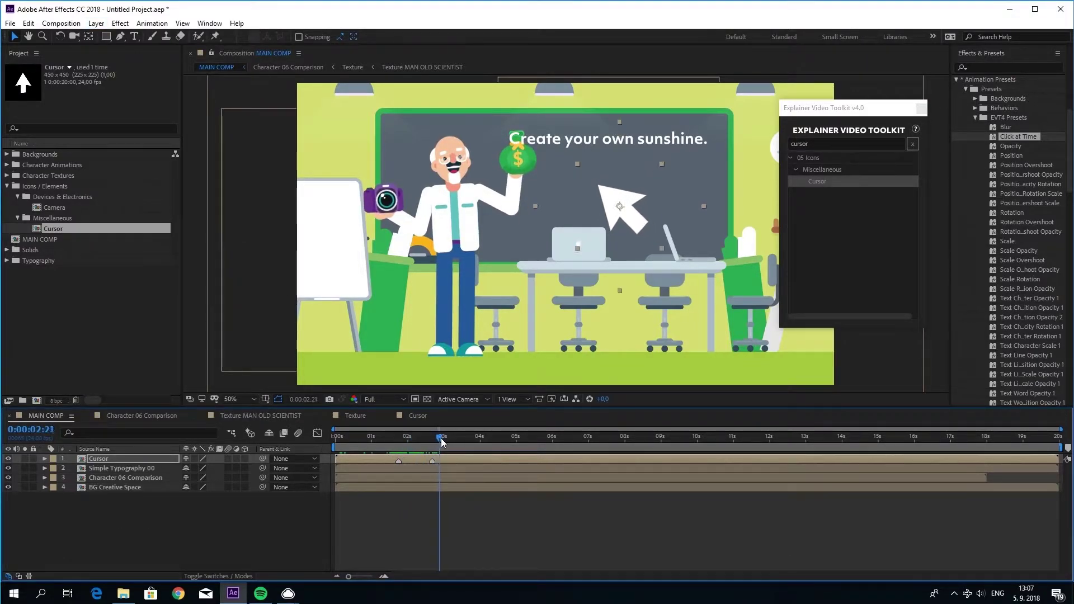
pyautogui.moveTo(434, 437); pyautogui.dragTo(449, 438)
# - Reveal the Cursor layer's Scale expression and inspect it, leaving it unchanged
pyautogui.press('u')
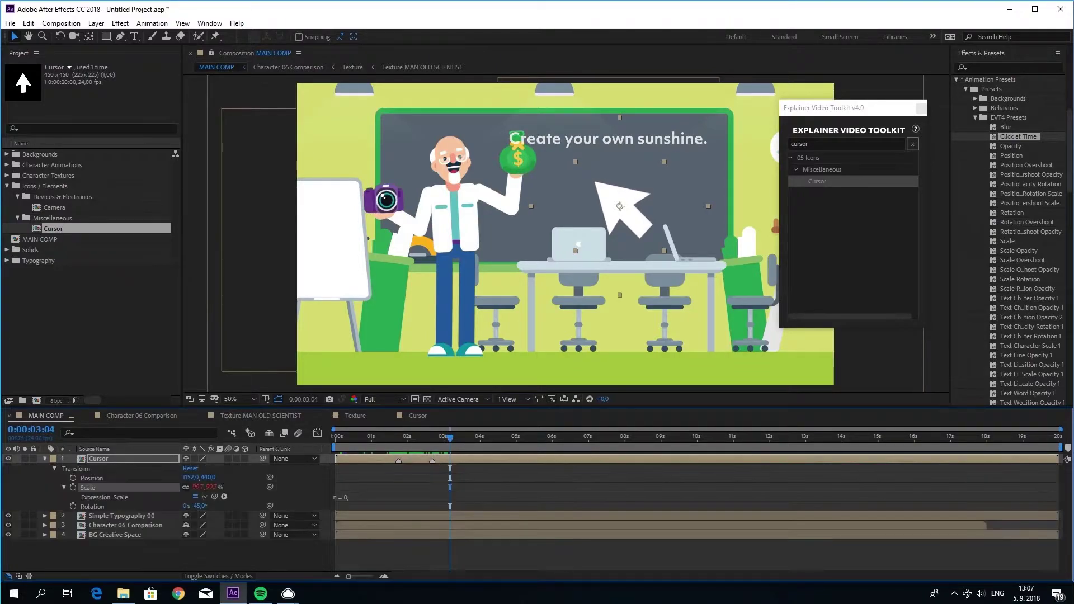
pyautogui.scroll(-3, 390, 566)
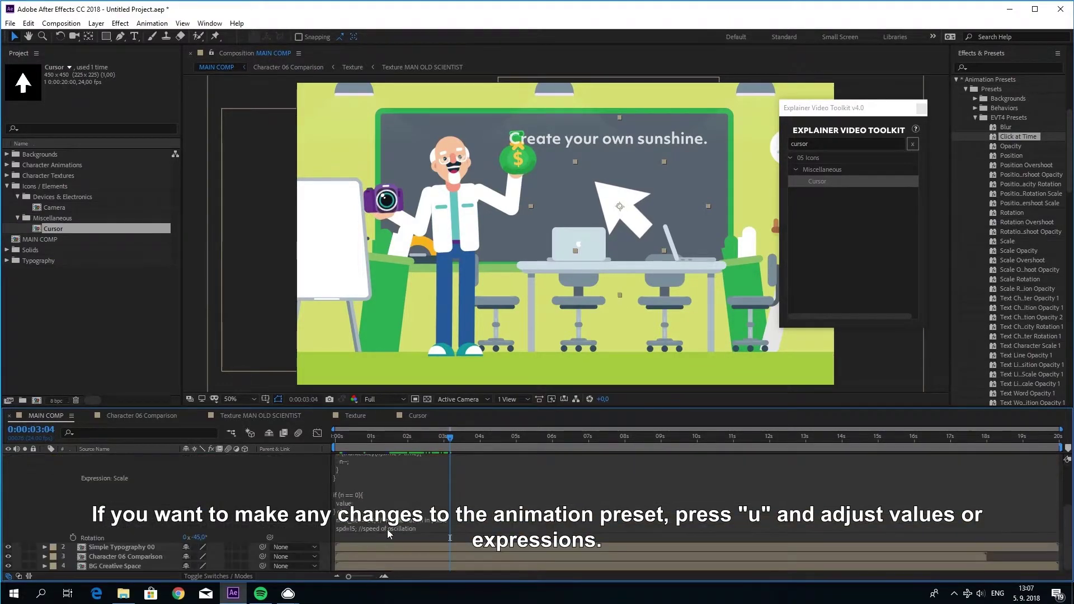
pyautogui.click(392, 492)
pyautogui.click(449, 538)
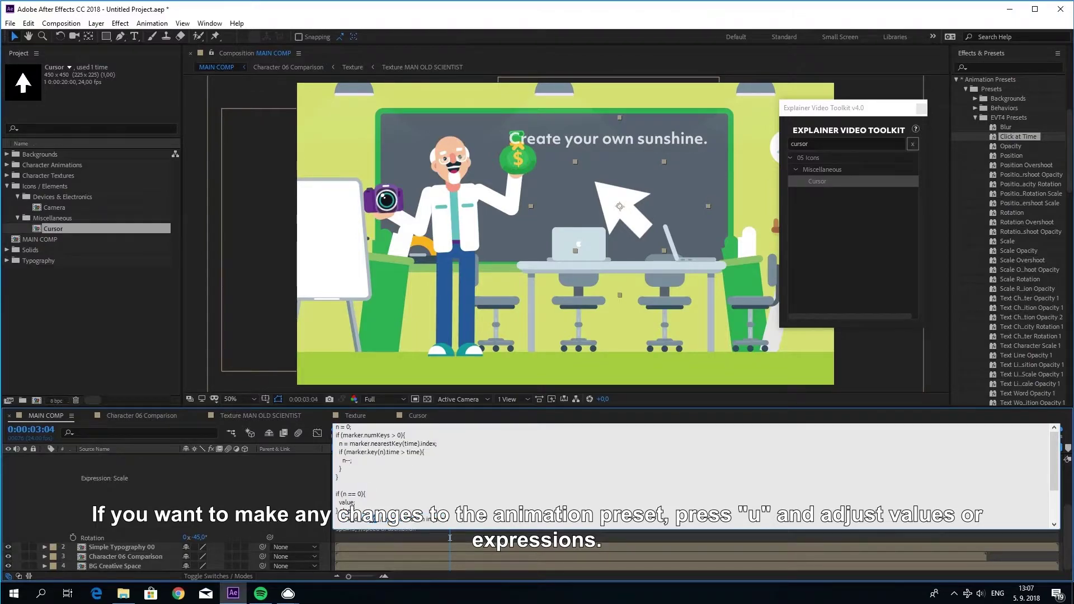
pyautogui.click(297, 496)
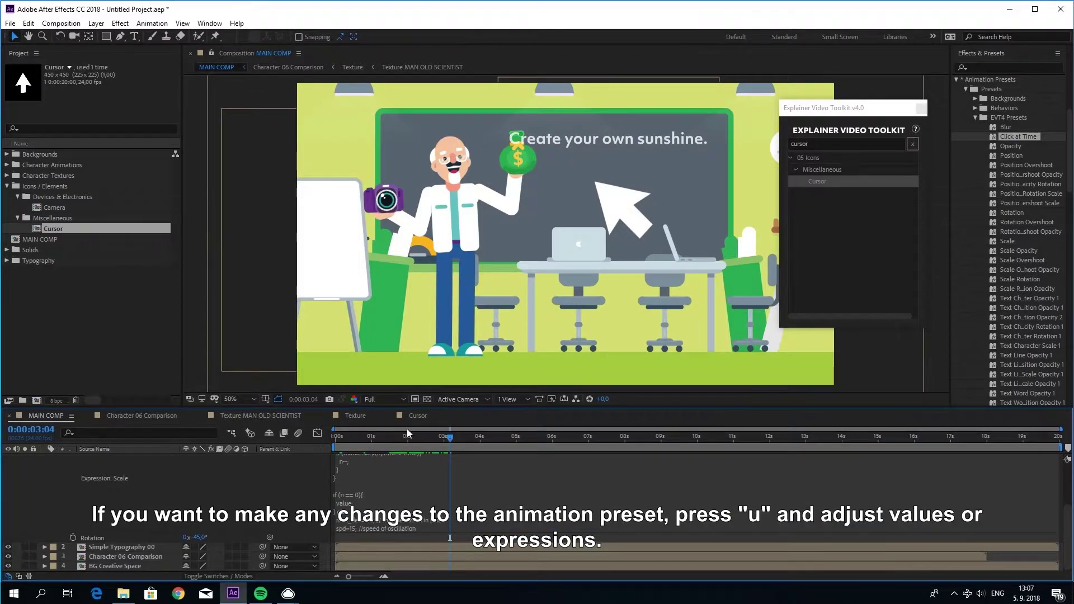
pyautogui.click(364, 470)
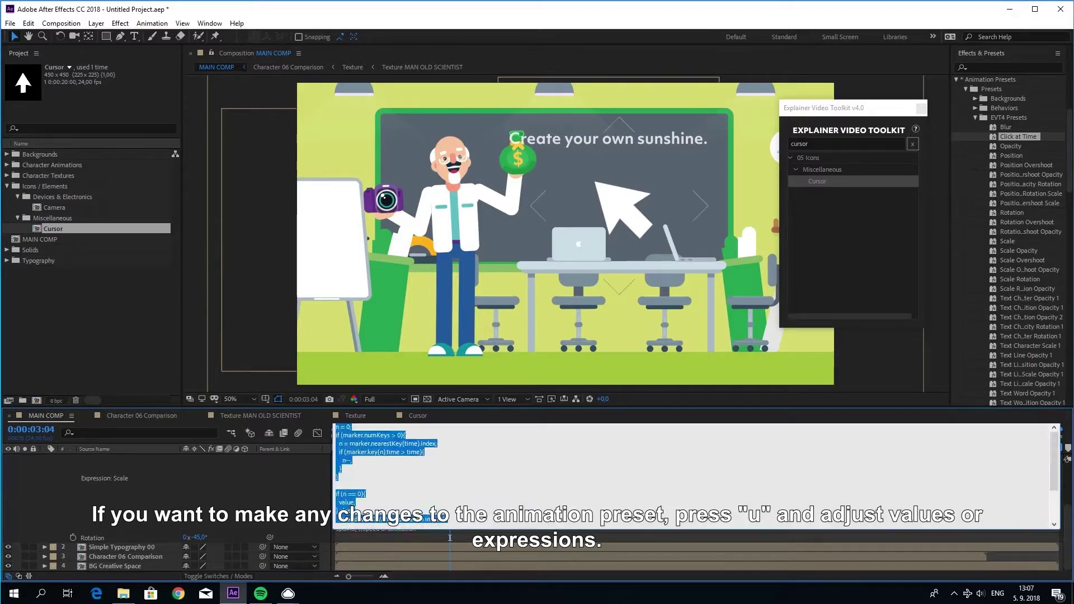
pyautogui.write('u')
pyautogui.press('Escape')
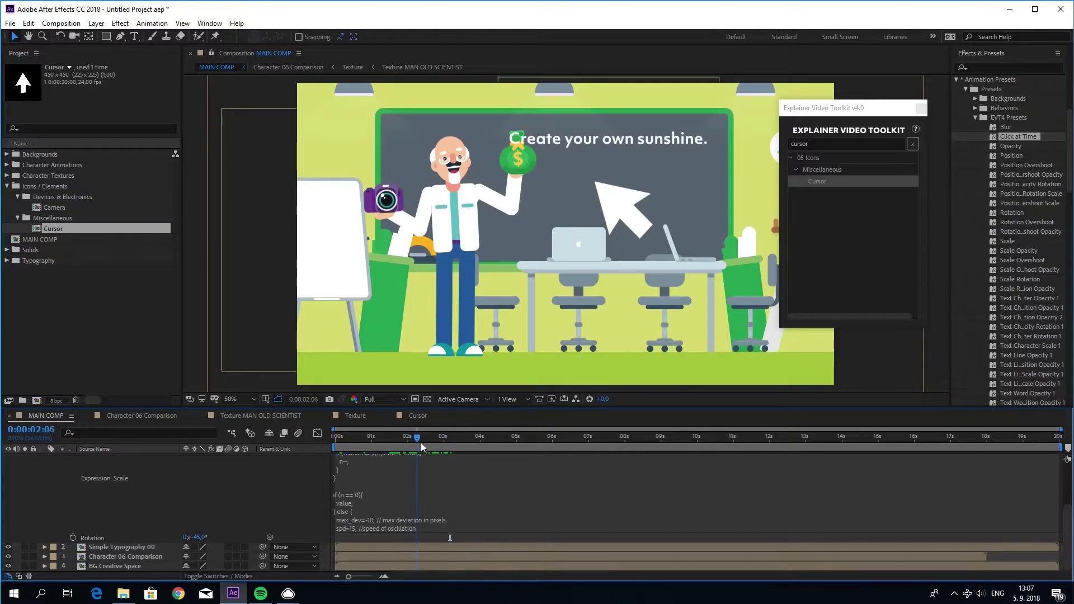
pyautogui.moveTo(446, 444)
pyautogui.mouseDown()
pyautogui.moveTo(491, 445)
pyautogui.moveTo(381, 451)
pyautogui.mouseUp()
# - Change the Scale expression's max_dev to -100, preview the result, and collapse the layer
pyautogui.click(367, 518)
pyautogui.doubleClick(371, 519)
pyautogui.write('-100')
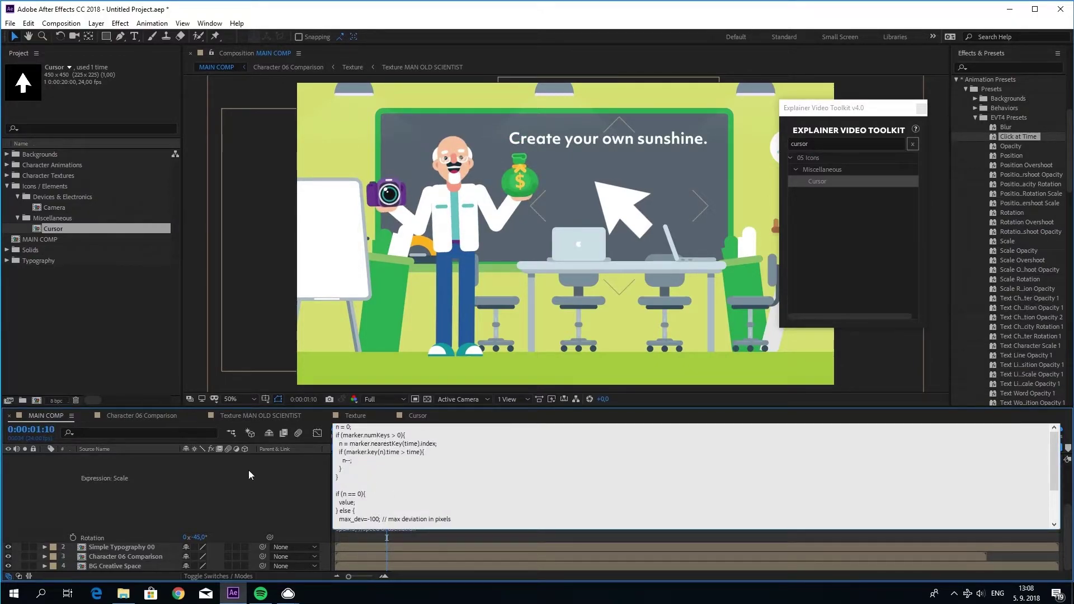
pyautogui.click(250, 475)
pyautogui.moveTo(393, 438)
pyautogui.mouseDown()
pyautogui.moveTo(380, 439)
pyautogui.moveTo(477, 445)
pyautogui.mouseUp()
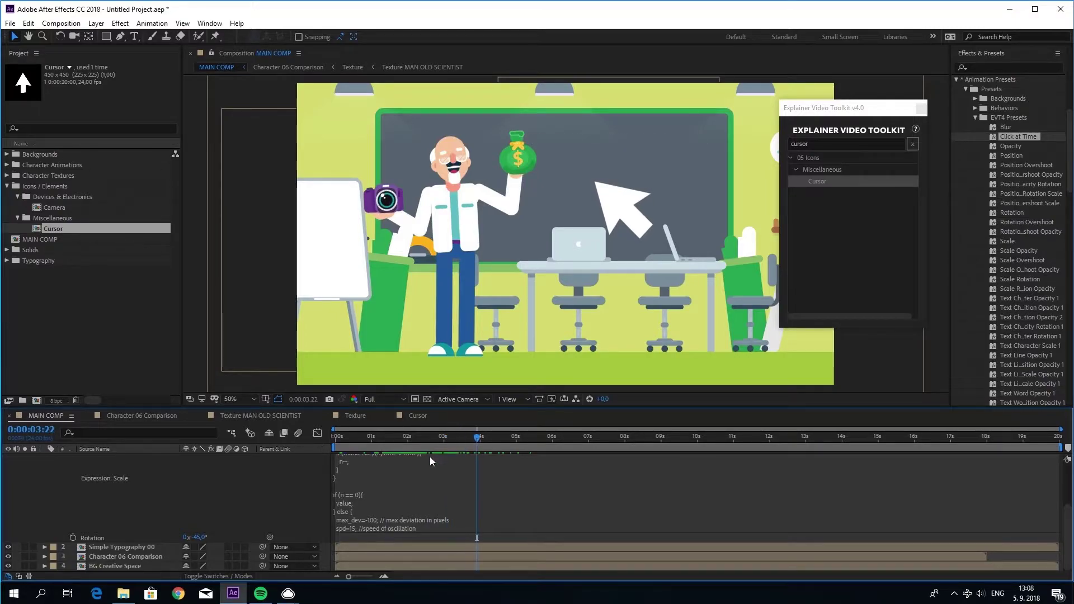
pyautogui.scroll(3, 118, 495)
pyautogui.click(45, 459)
# - Delete the Cursor layer from MAIN COMP
pyautogui.click(124, 498)
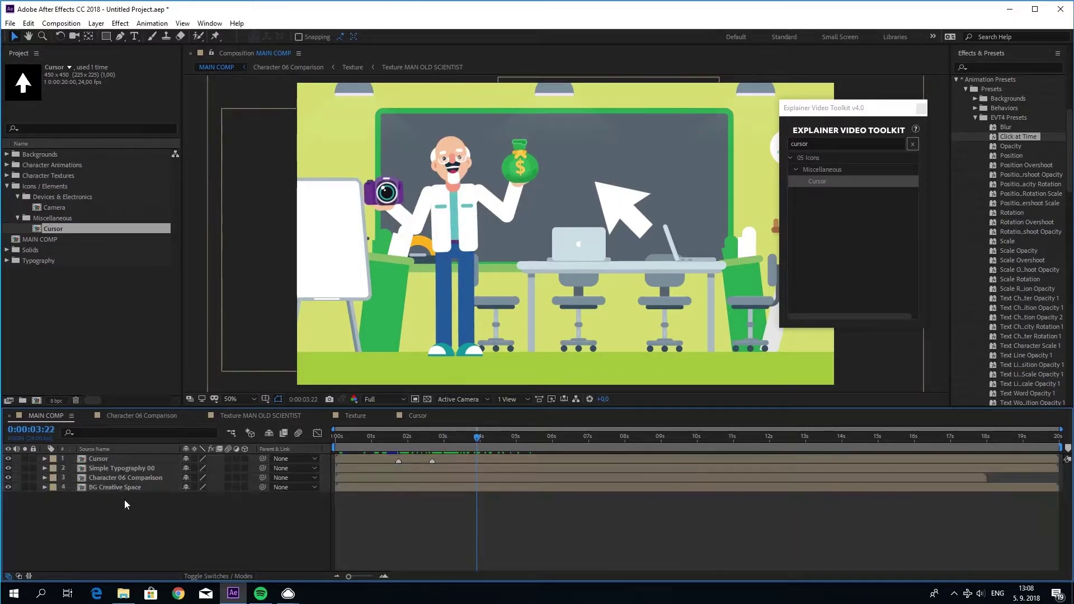
pyautogui.click(98, 458)
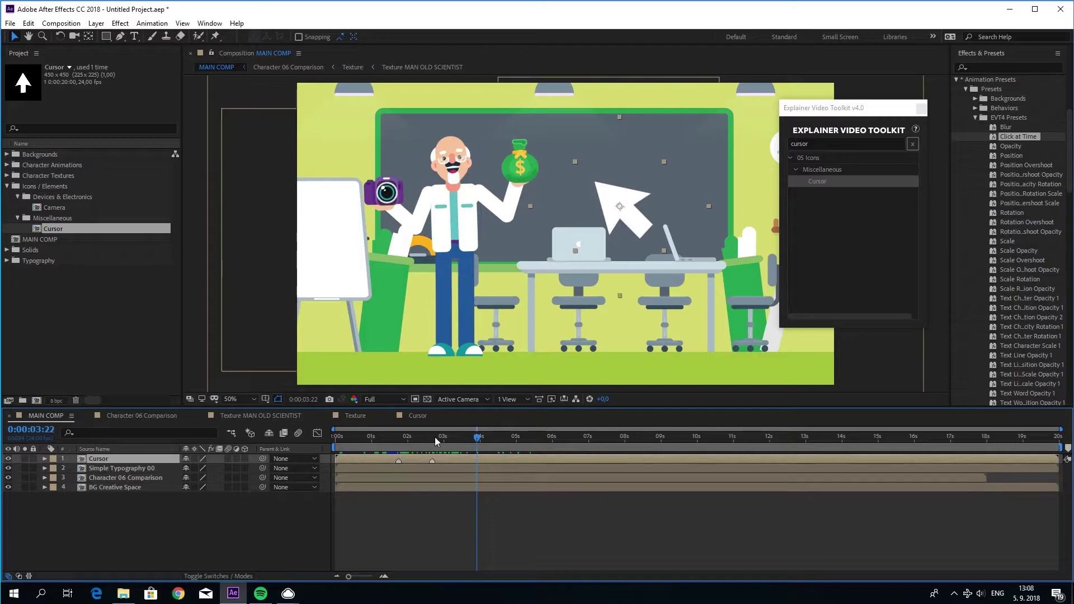
pyautogui.press('Delete')
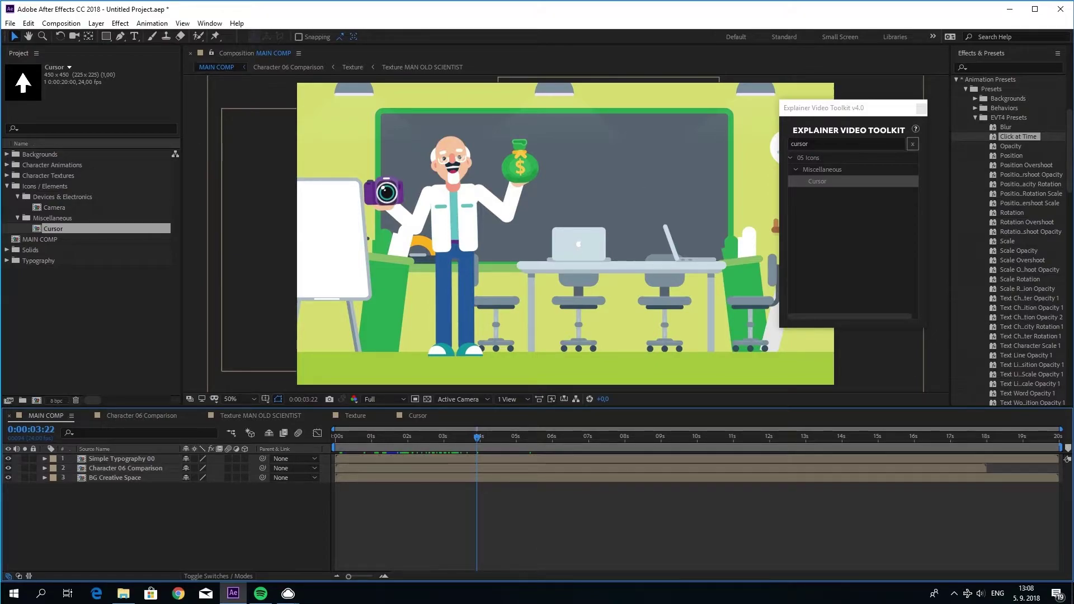
# - Search the Explainer Video Toolkit for 'heart' and import the Heart 2 icon
pyautogui.click(826, 144)
pyautogui.hotkey('ctrl', 'a')
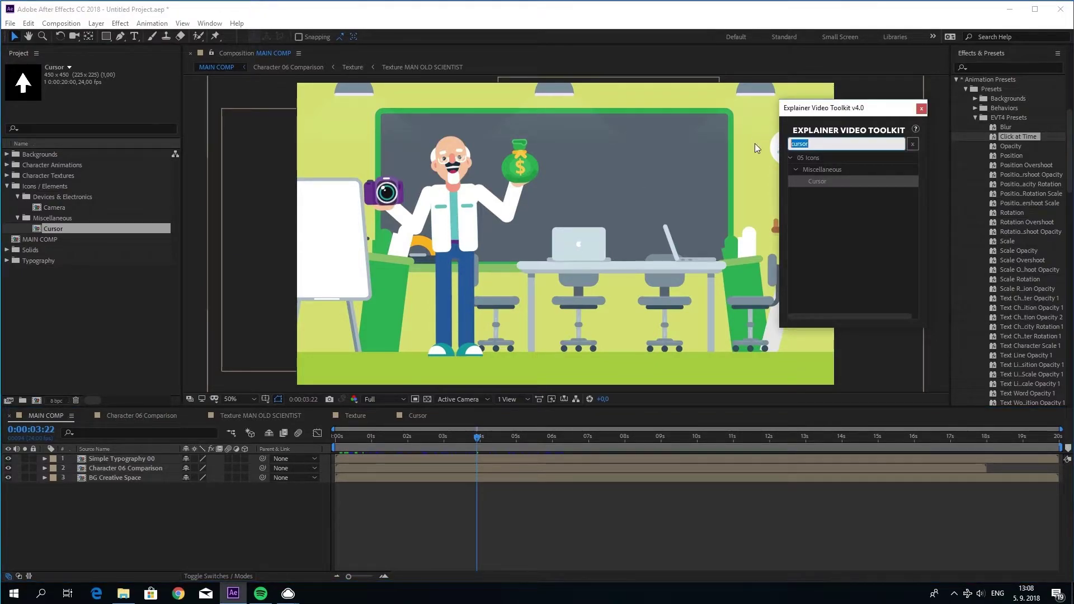
pyautogui.write('star')
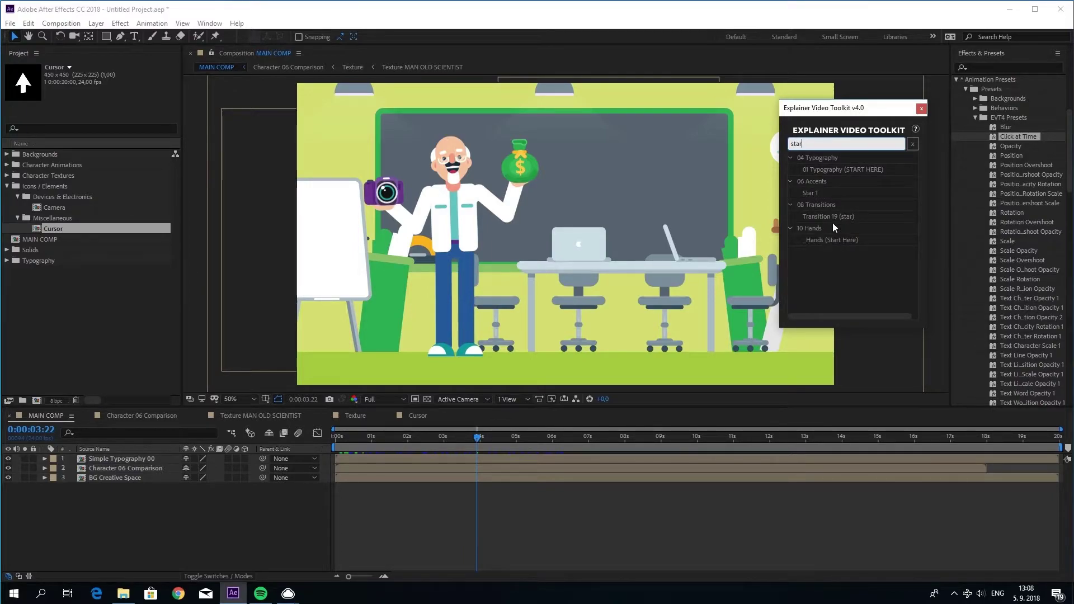
pyautogui.click(912, 144)
pyautogui.click(852, 149)
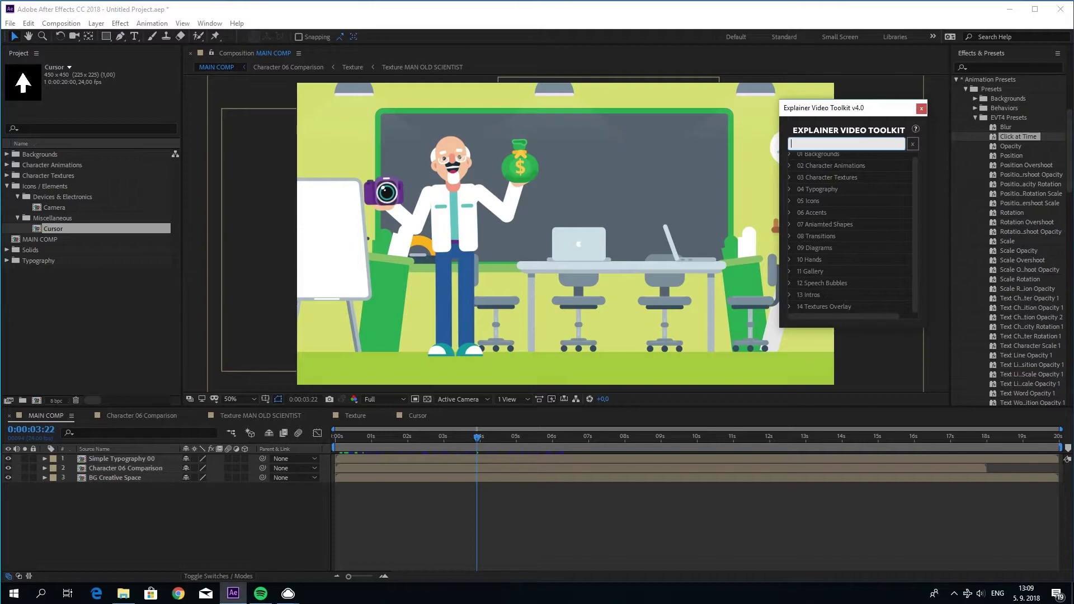
pyautogui.write('heart')
pyautogui.press('Return')
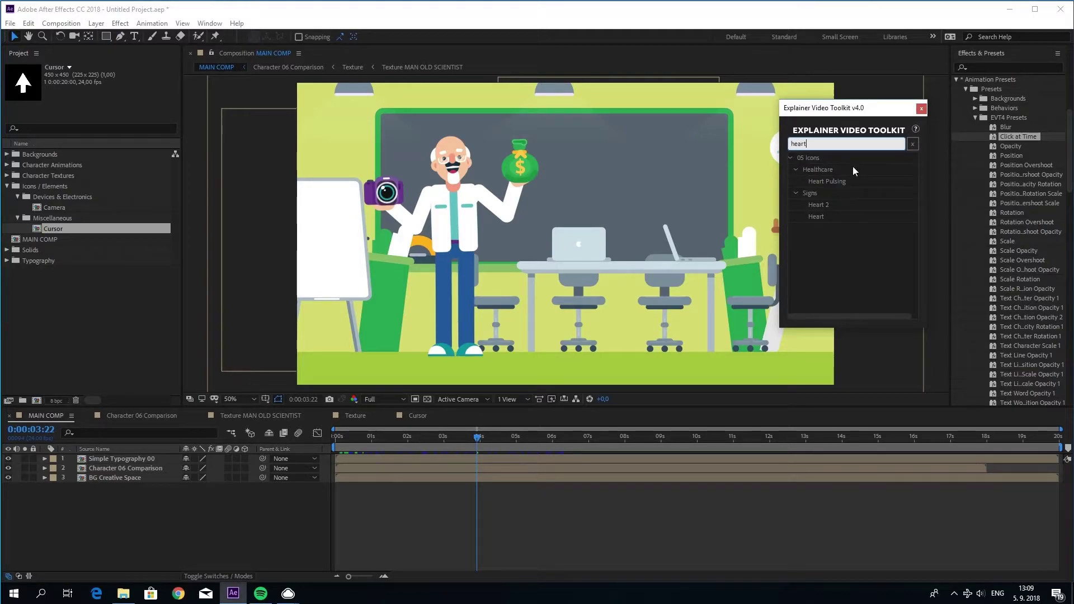
pyautogui.click(819, 205)
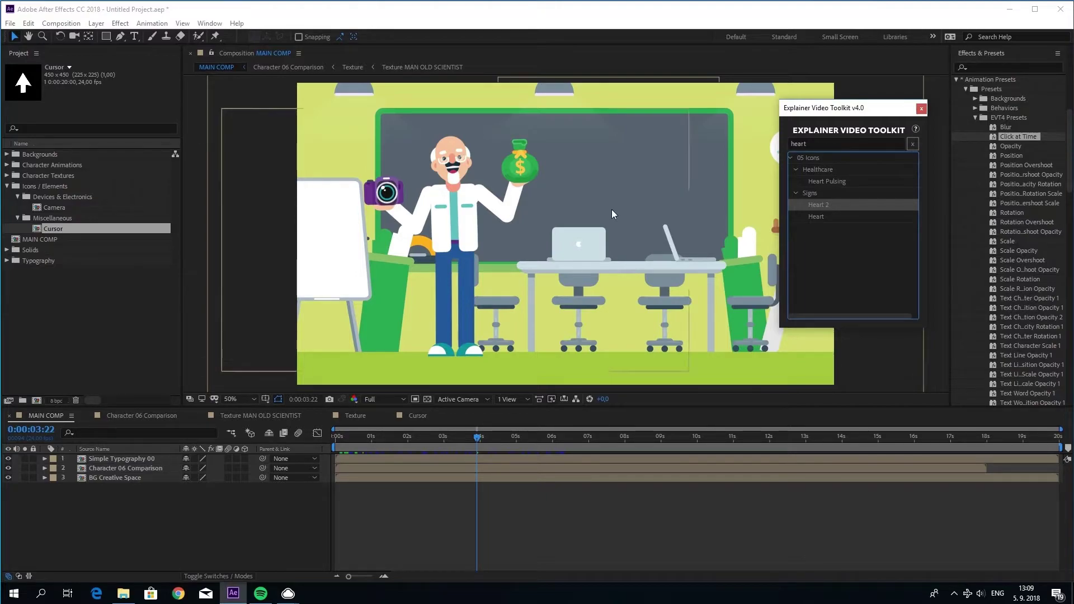
pyautogui.doubleClick(833, 205)
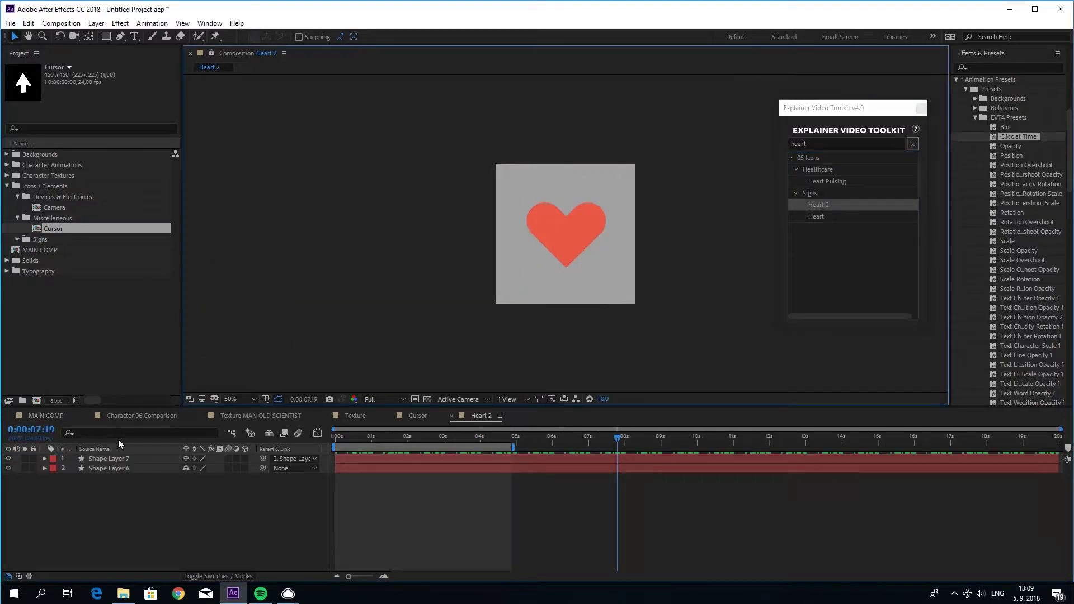
# - Add Heart 2 from the Signs folder to MAIN COMP and move it onto the chalkboard
pyautogui.click(33, 415)
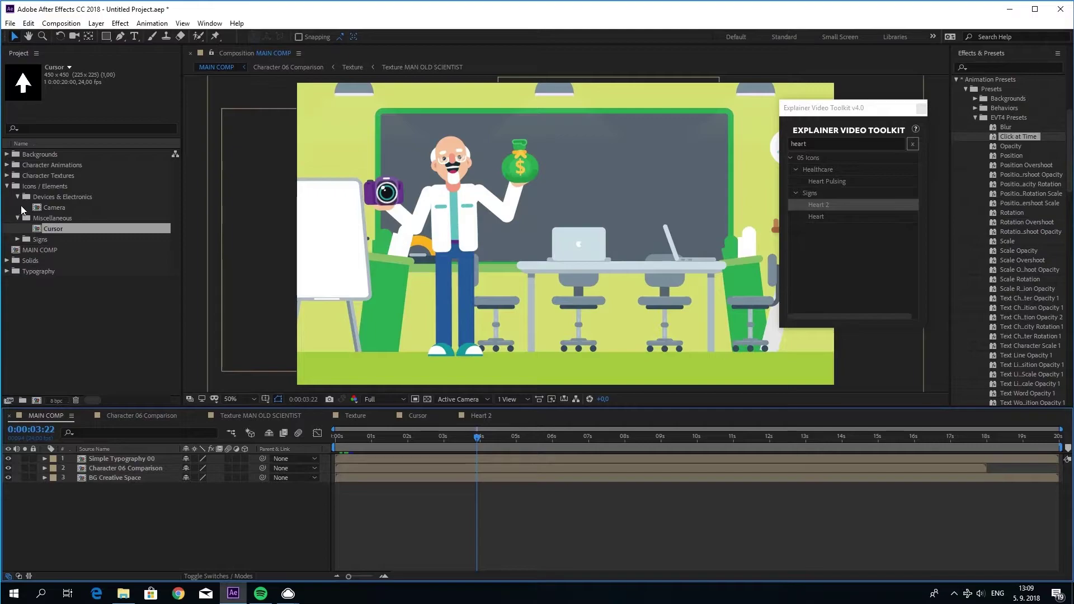
pyautogui.click(21, 239)
pyautogui.moveTo(54, 250); pyautogui.dragTo(146, 456)
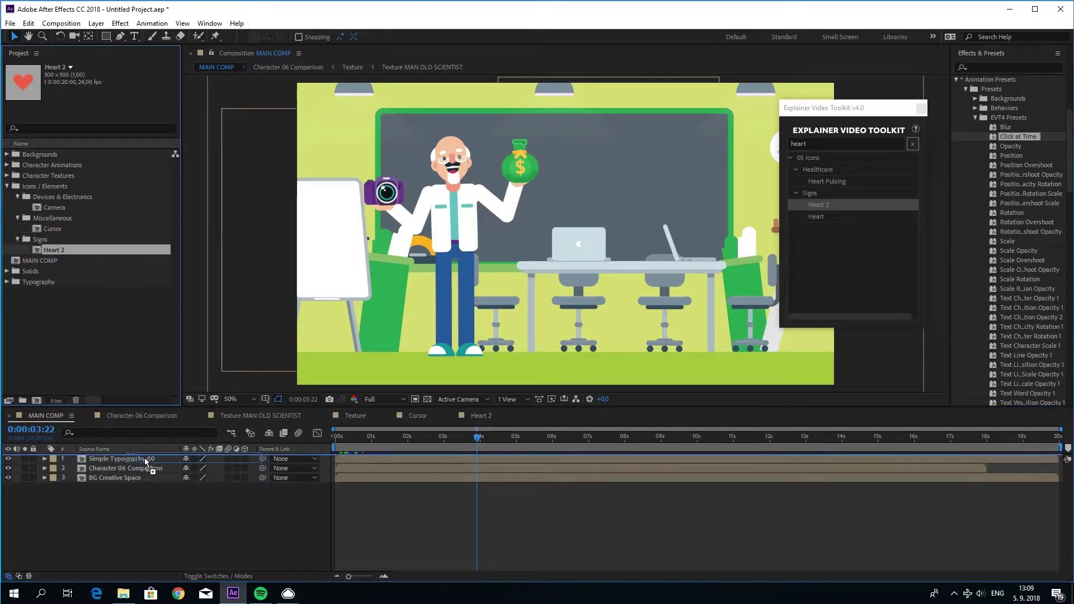
pyautogui.moveTo(583, 247); pyautogui.dragTo(632, 199)
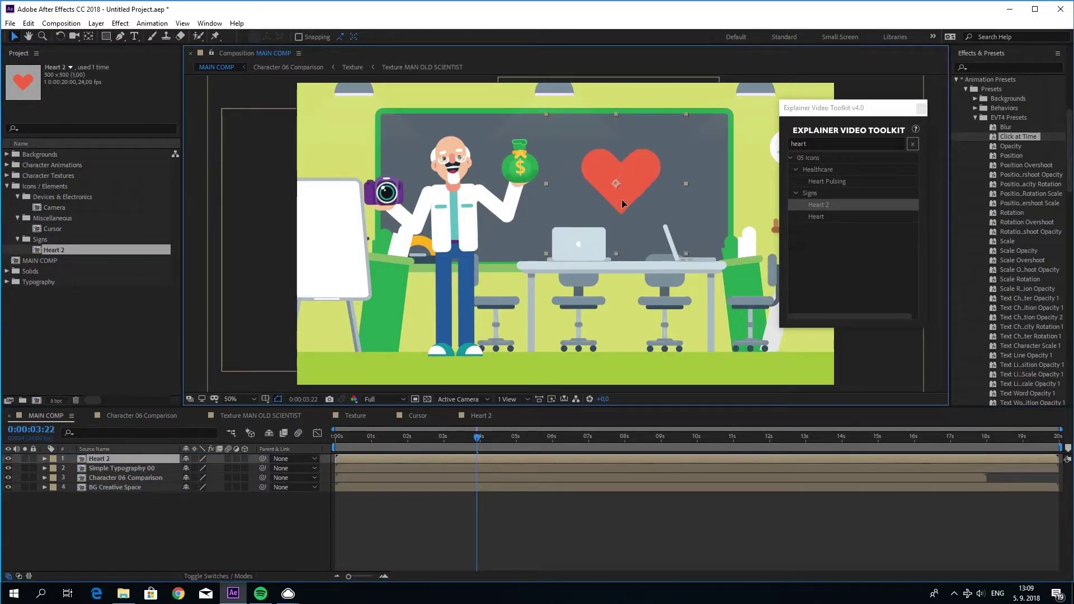
# - Apply the EVT4 Scale Opacity animation preset to the Heart 2 layer
pyautogui.click(1004, 139)
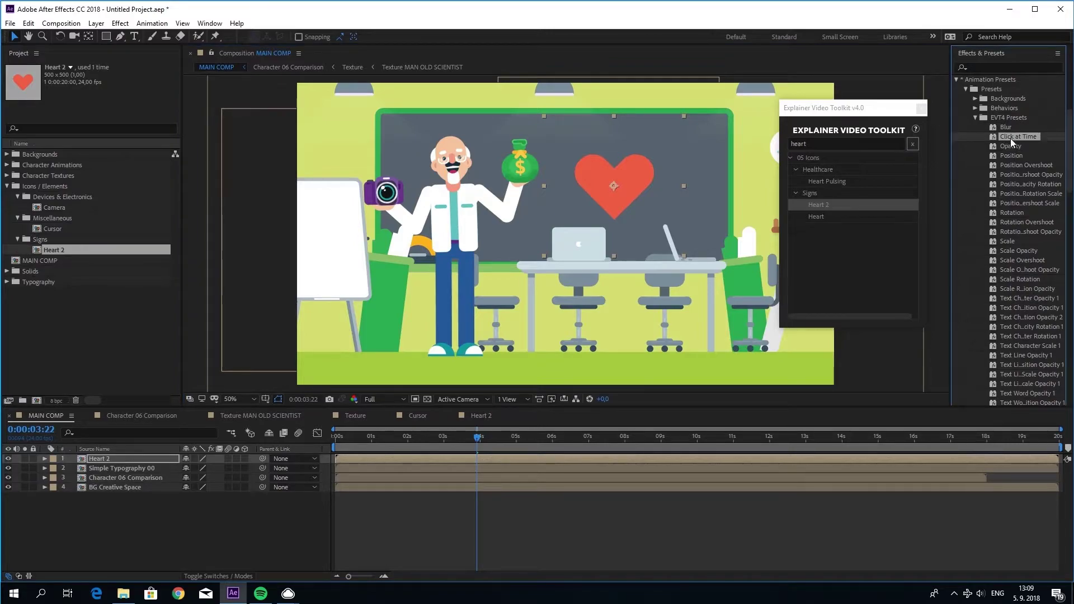
pyautogui.click(1018, 167)
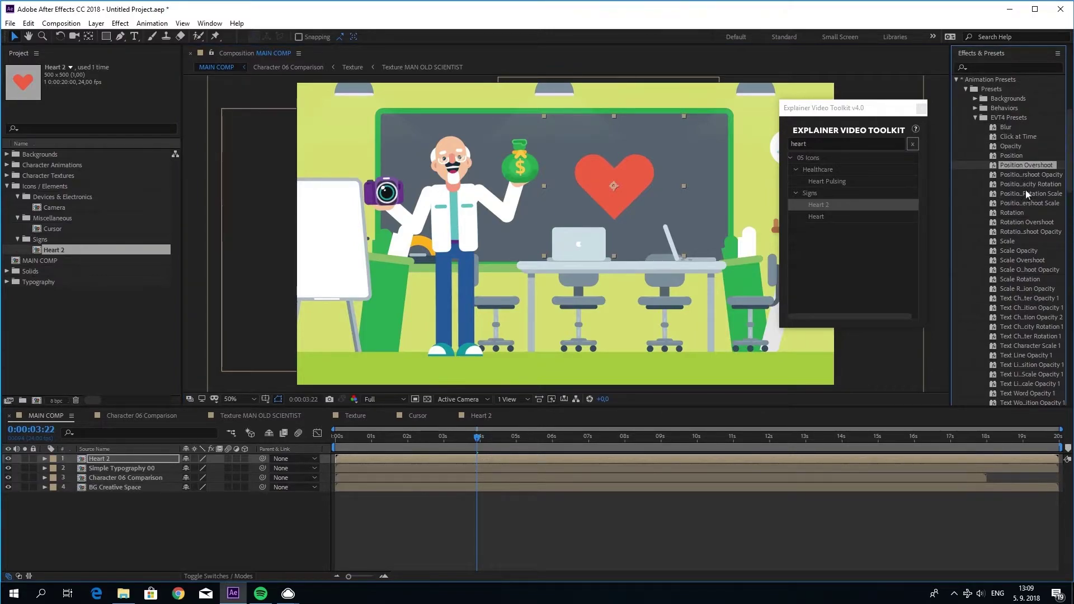
pyautogui.click(1004, 186)
pyautogui.moveTo(951, 179); pyautogui.dragTo(887, 180)
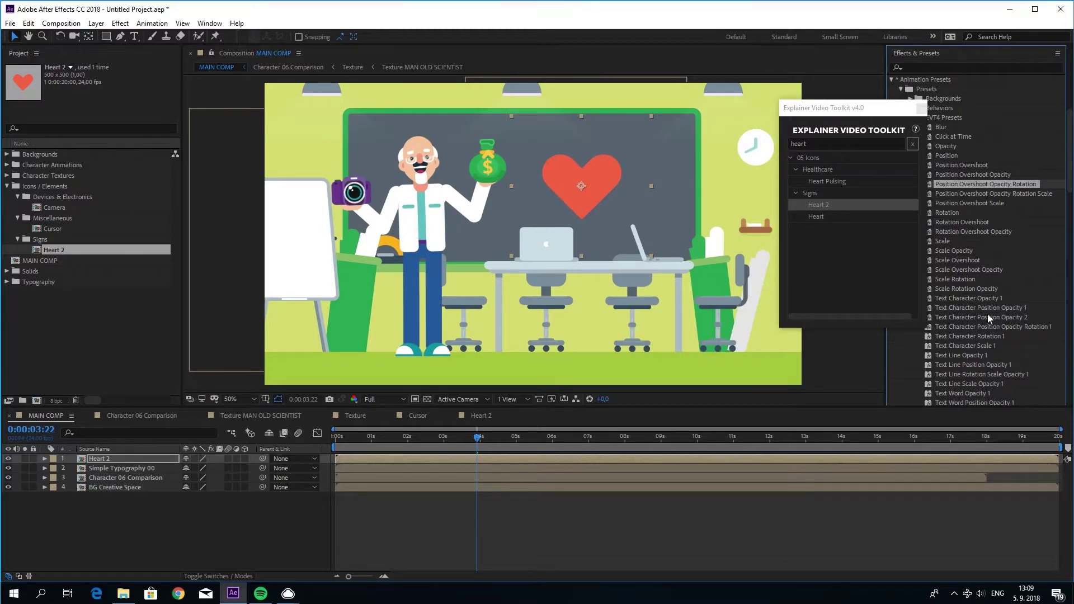
pyautogui.moveTo(956, 252); pyautogui.dragTo(129, 458)
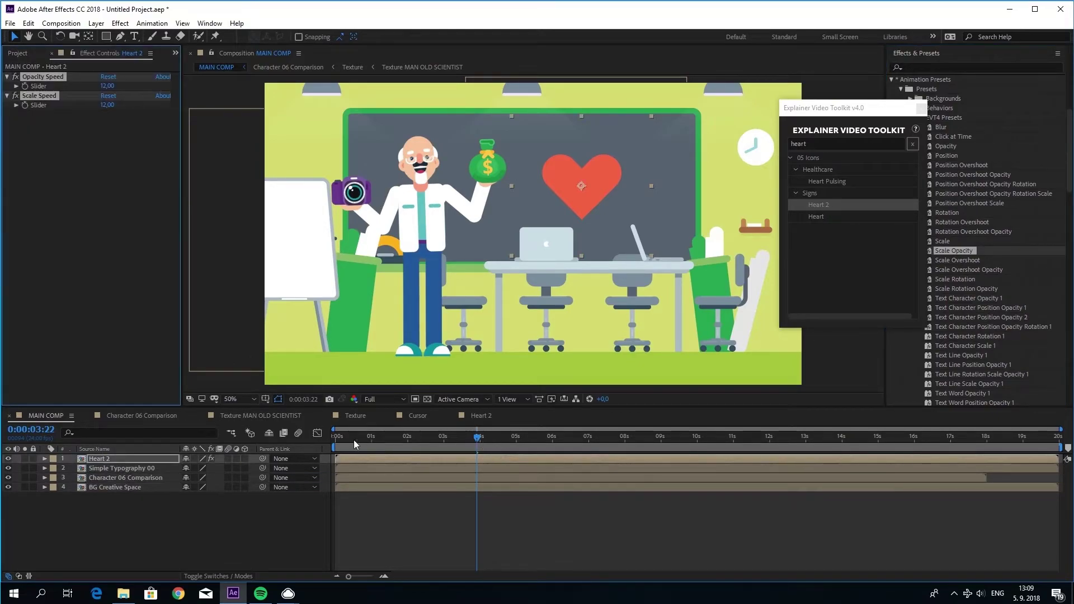
# - Add a marker on Heart 2 at about one second, preview it, and select Heart 2 and Simple Typography 00
pyautogui.moveTo(354, 440); pyautogui.dragTo(385, 440)
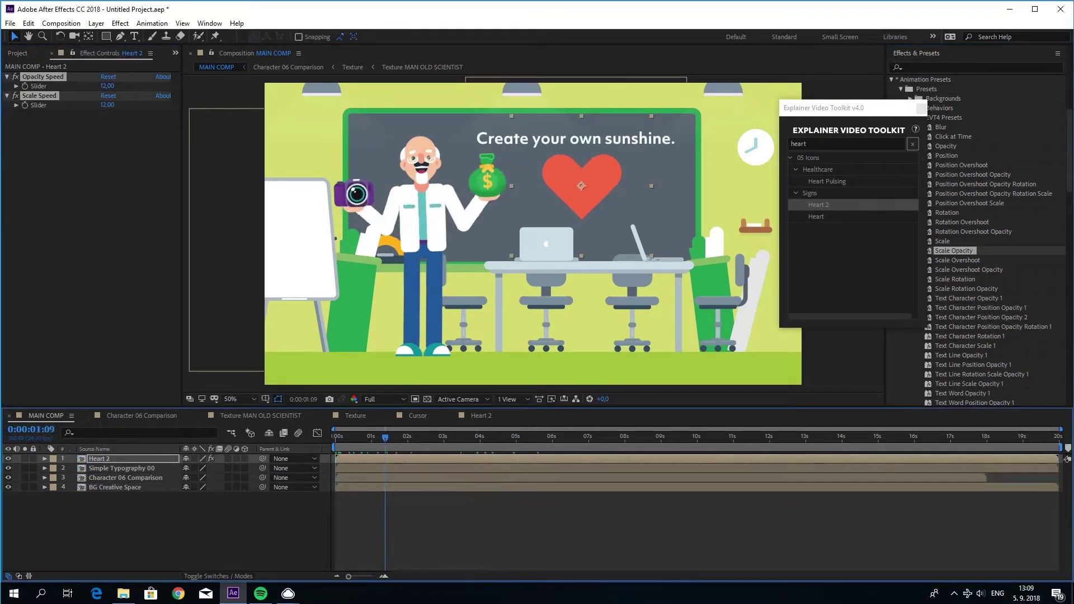
pyautogui.click(120, 24)
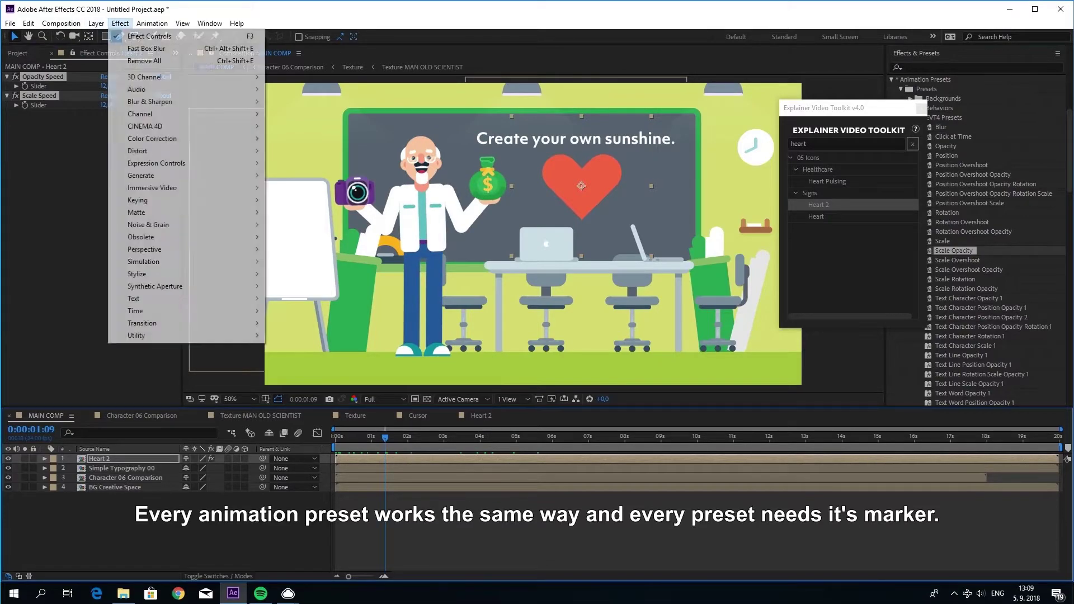
pyautogui.moveTo(96, 24)
pyautogui.click(139, 230)
pyautogui.click(386, 440)
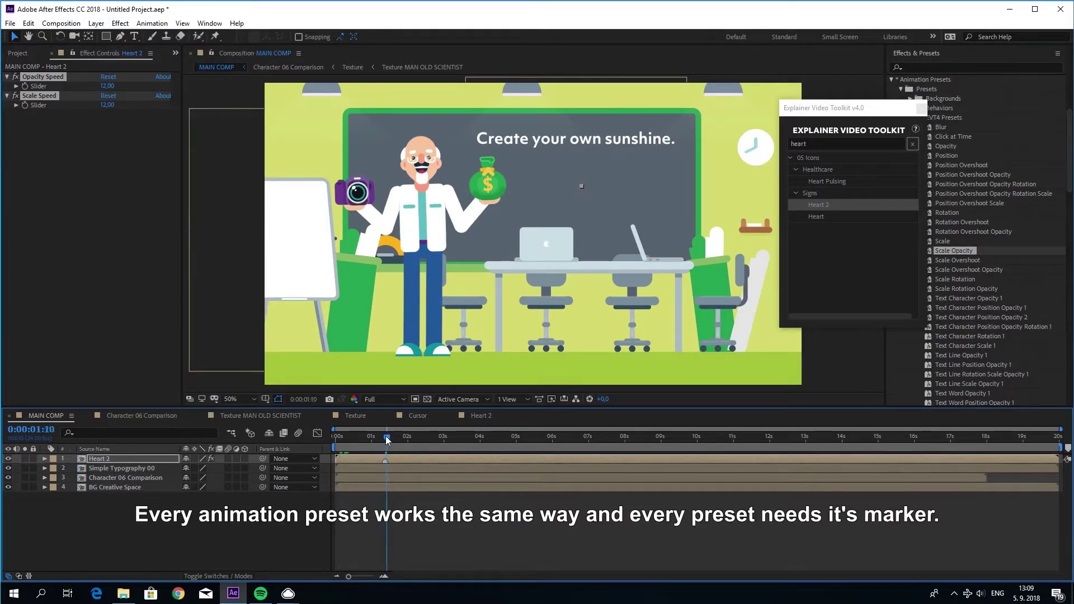
pyautogui.moveTo(386, 440)
pyautogui.mouseDown()
pyautogui.moveTo(432, 440)
pyautogui.moveTo(384, 444)
pyautogui.mouseUp()
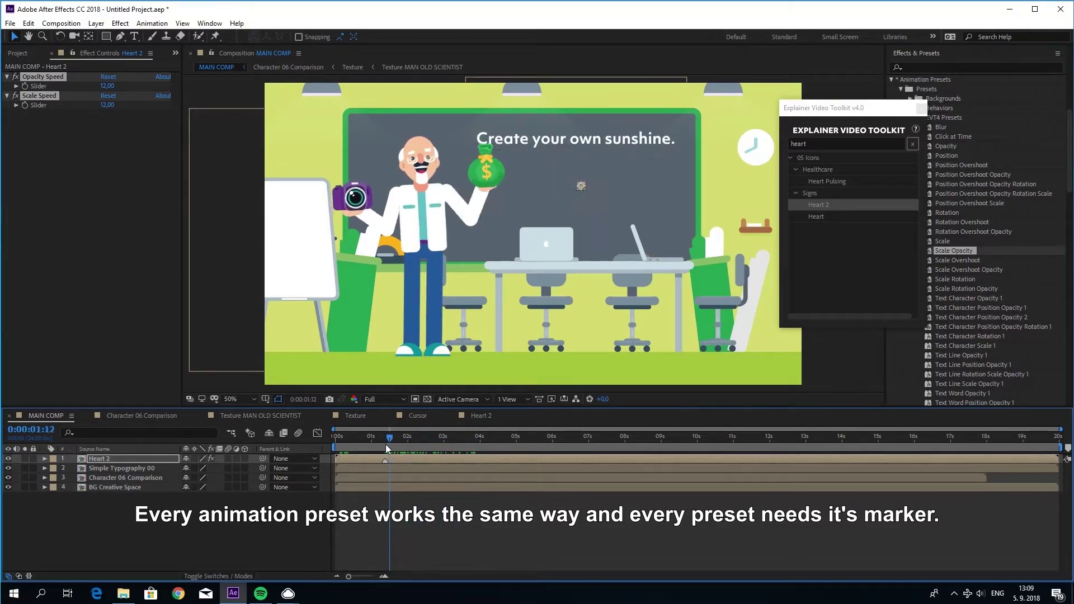
pyautogui.moveTo(385, 444); pyautogui.dragTo(425, 445)
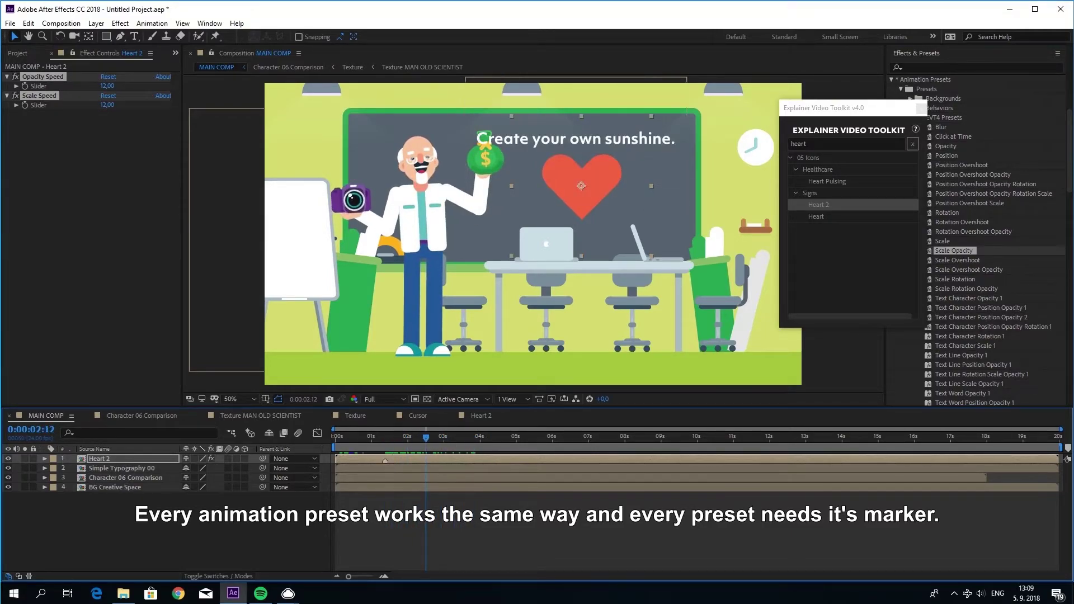
pyautogui.moveTo(494, 443); pyautogui.dragTo(621, 453)
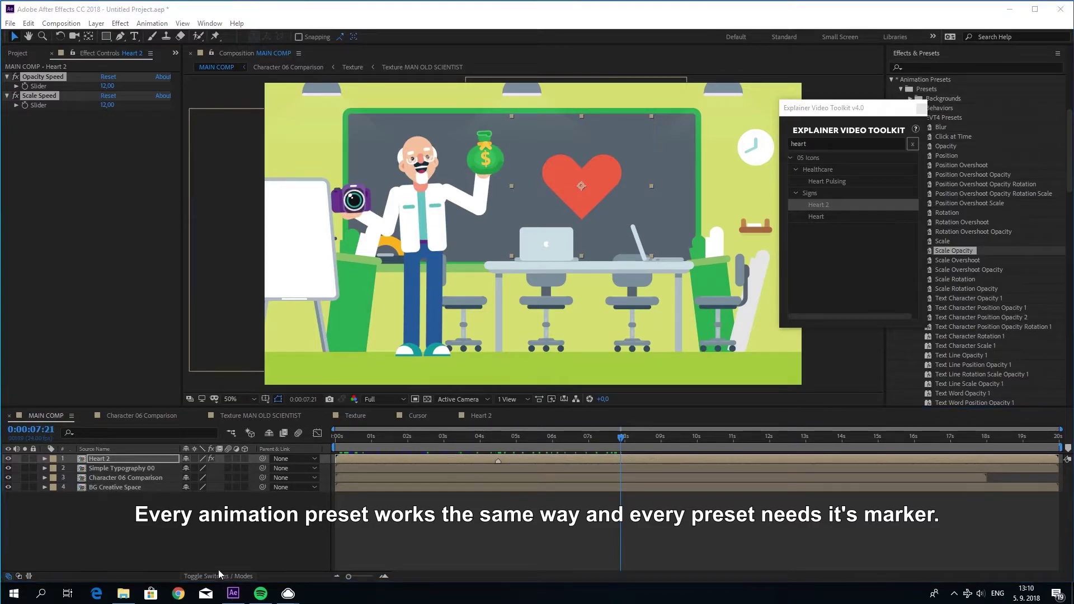
pyautogui.click(118, 460)
pyautogui.keyDown('shift'); pyautogui.click(118, 470); pyautogui.keyUp('shift')
# - Delete the heart and typography layers and type a new 'YOUR TEXT' layer on the chalkboard
pyautogui.press('Delete')
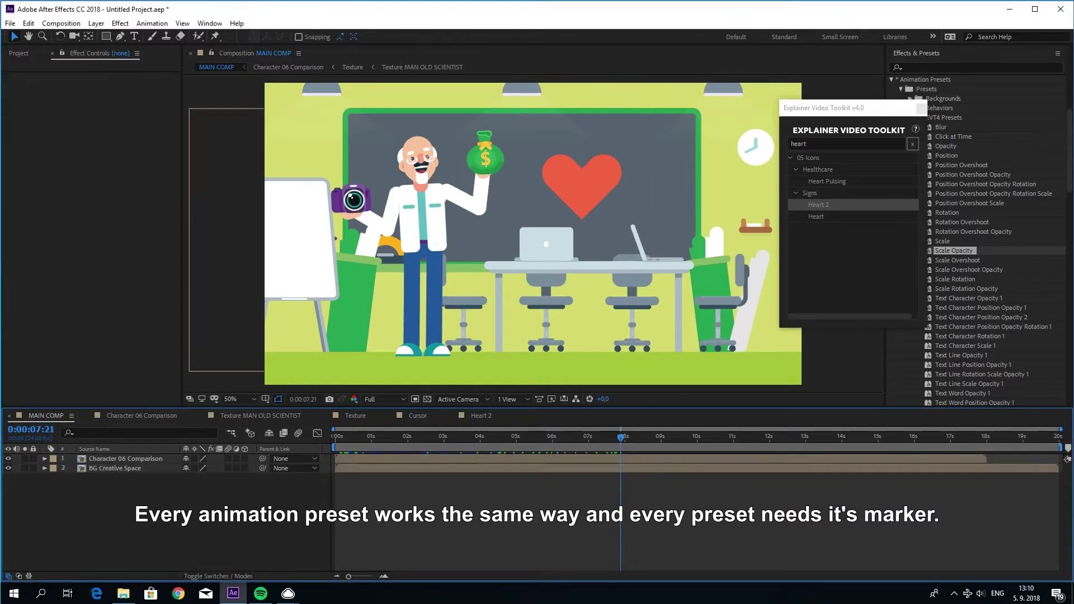
pyautogui.click(134, 37)
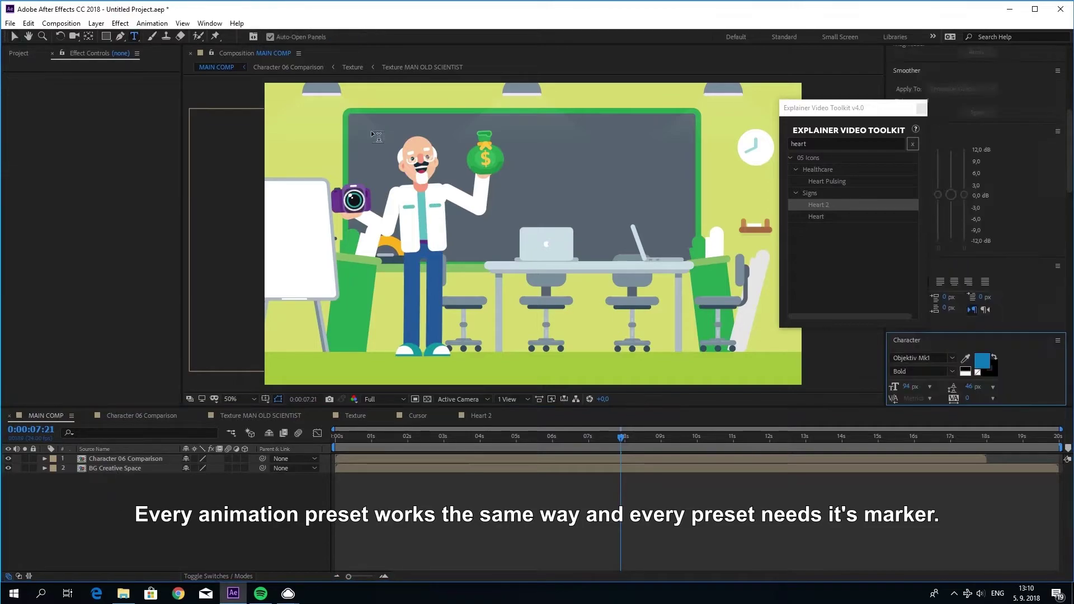
pyautogui.click(562, 200)
pyautogui.write('YOUR TEXT')
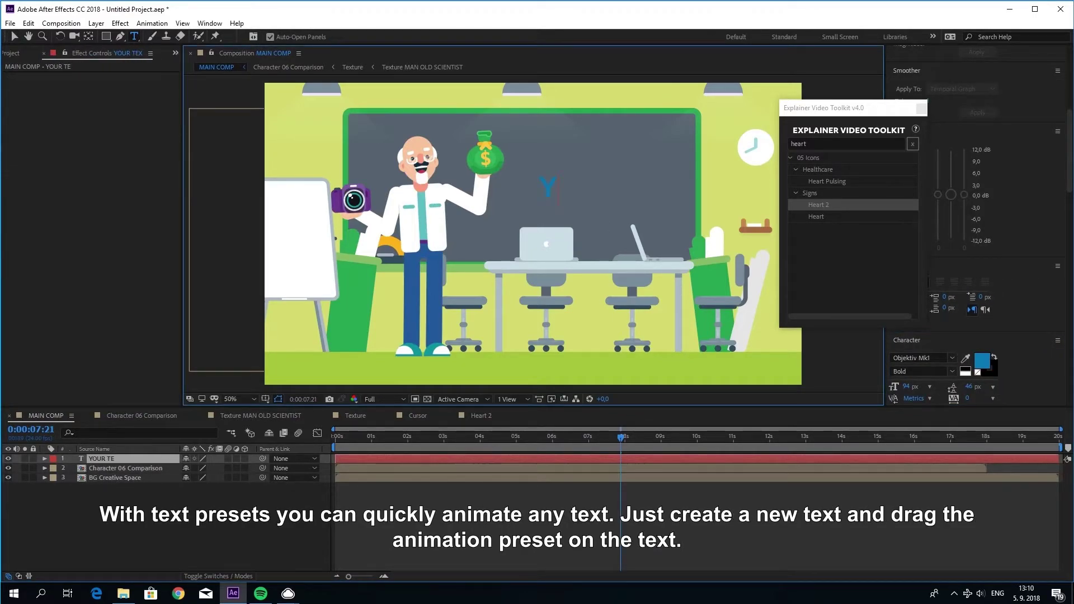
# - In the Character panel, make YOUR TEXT white with the Black font weight
pyautogui.hotkey('ctrl', 'a')
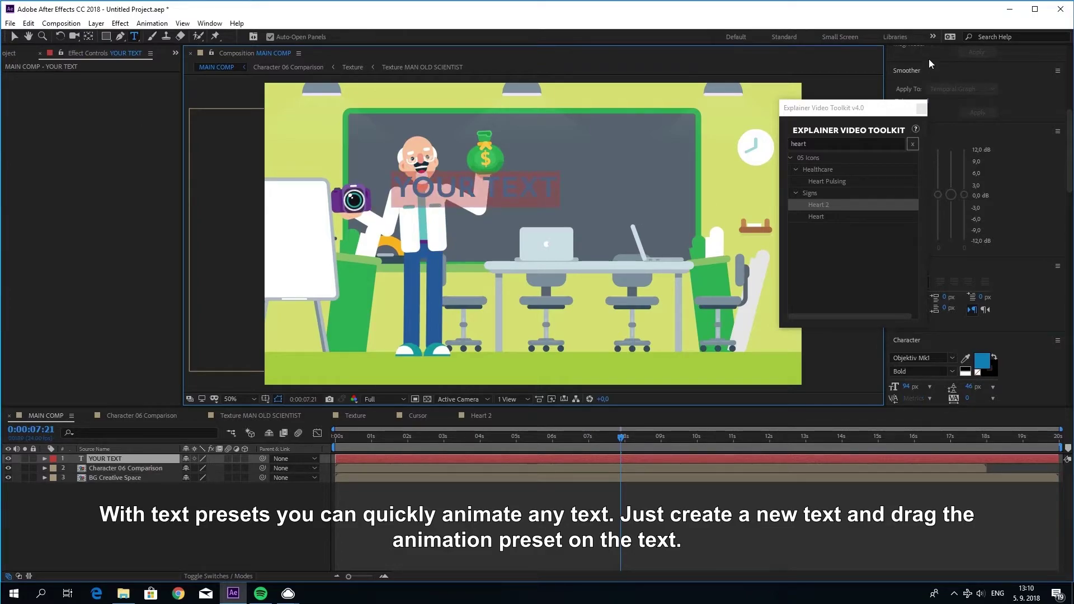
pyautogui.scroll(10, 930, 63)
pyautogui.click(210, 23)
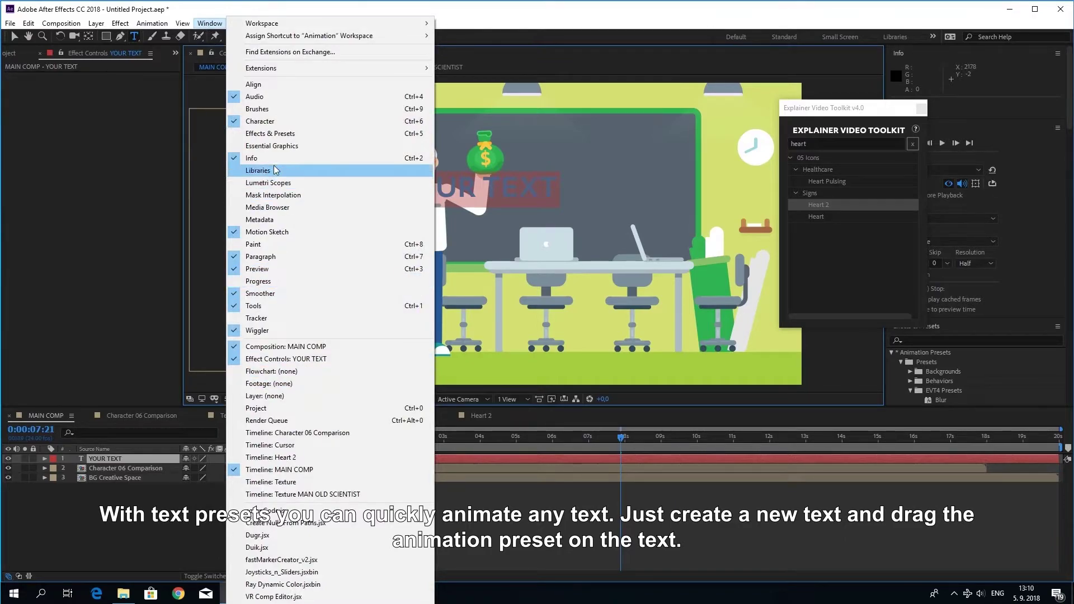
pyautogui.click(260, 121)
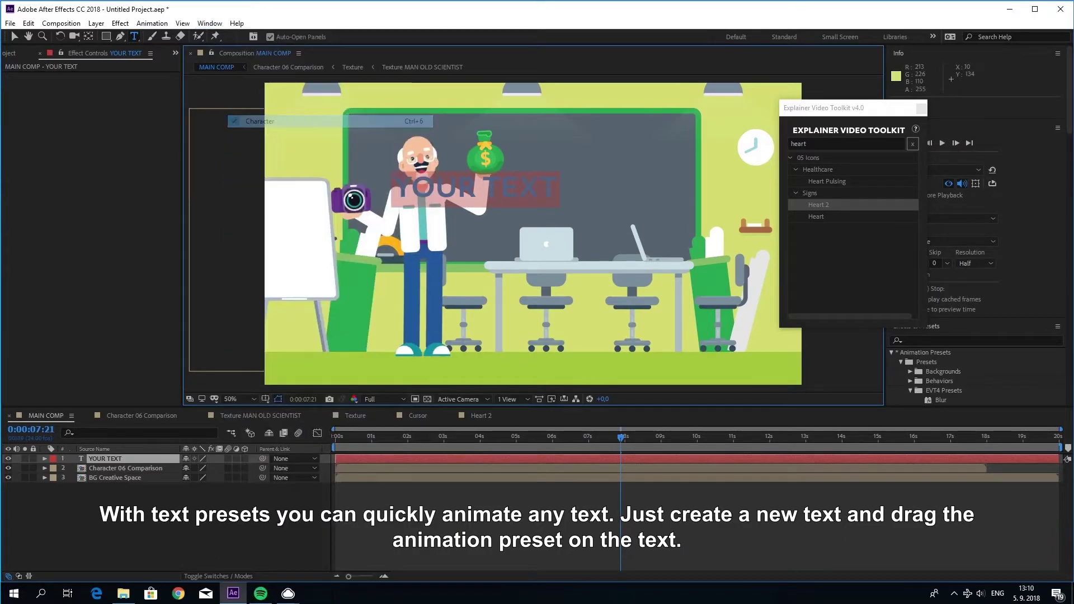
pyautogui.click(210, 23)
pyautogui.click(260, 121)
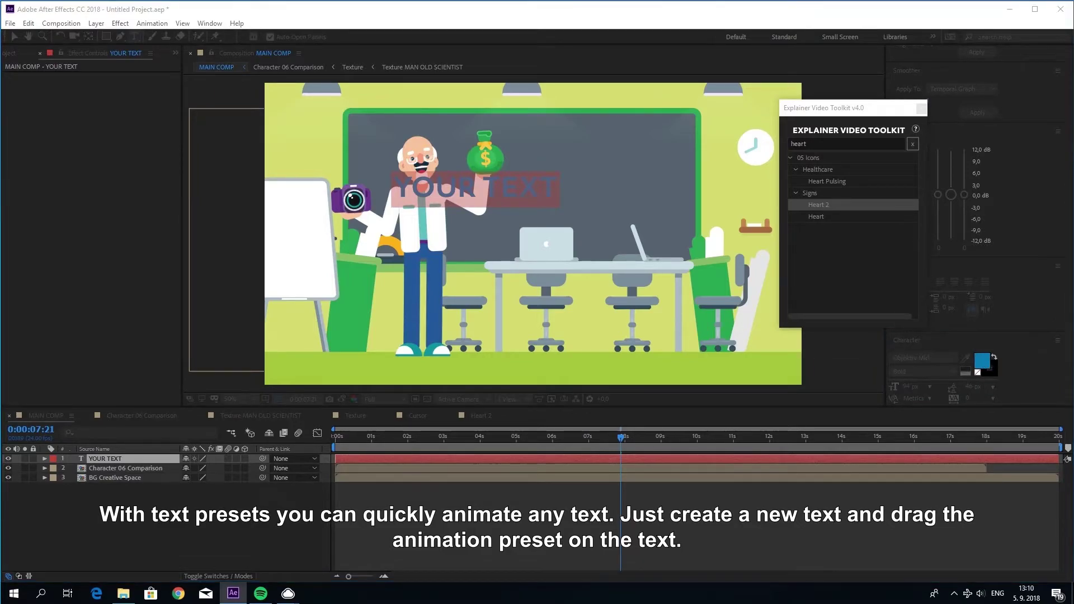
pyautogui.click(622, 315)
pyautogui.click(860, 321)
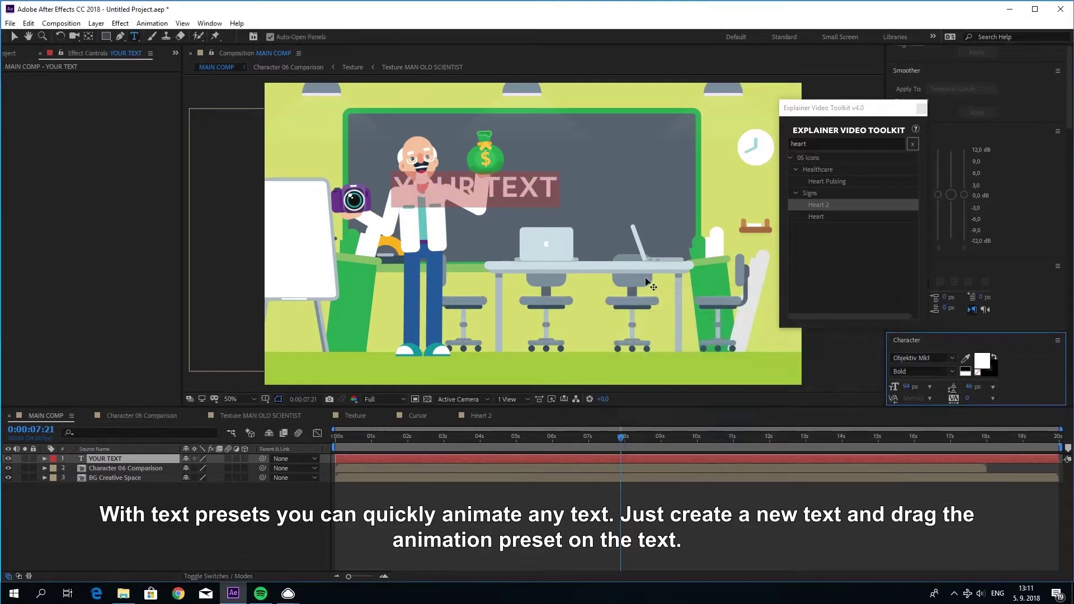
pyautogui.click(950, 372)
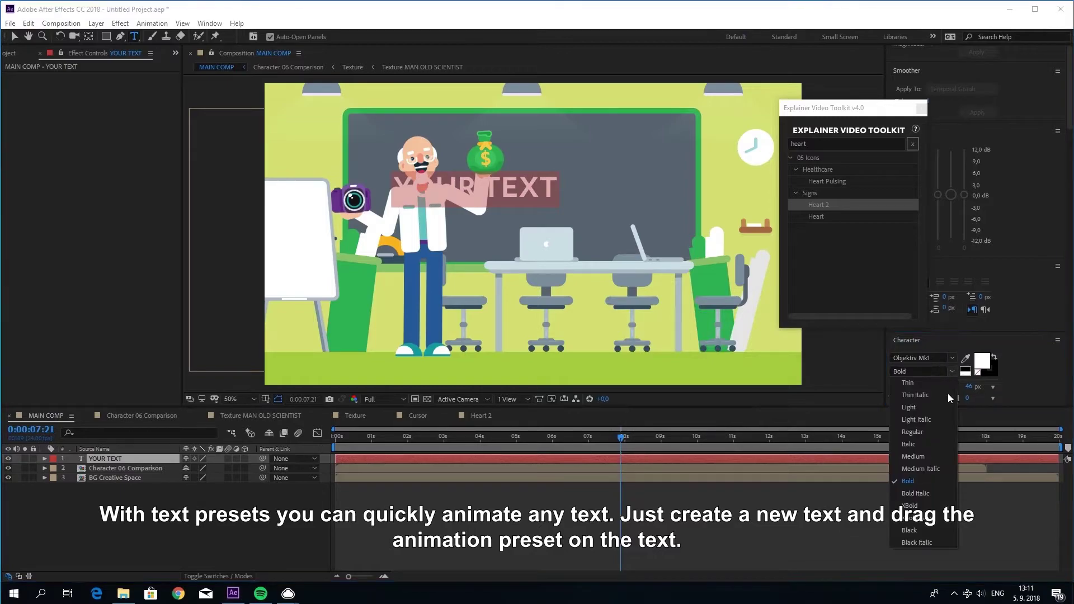
pyautogui.click(918, 529)
# - Move YOUR TEXT onto the chalkboard beside the scientist
pyautogui.click(120, 457)
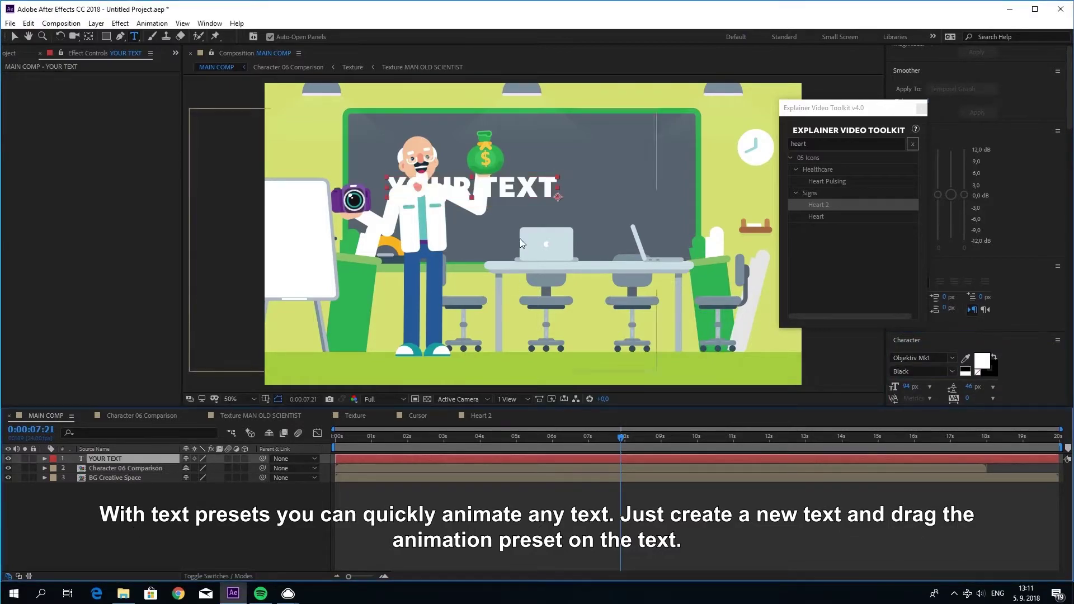
pyautogui.press('v')
pyautogui.moveTo(503, 187); pyautogui.dragTo(626, 174)
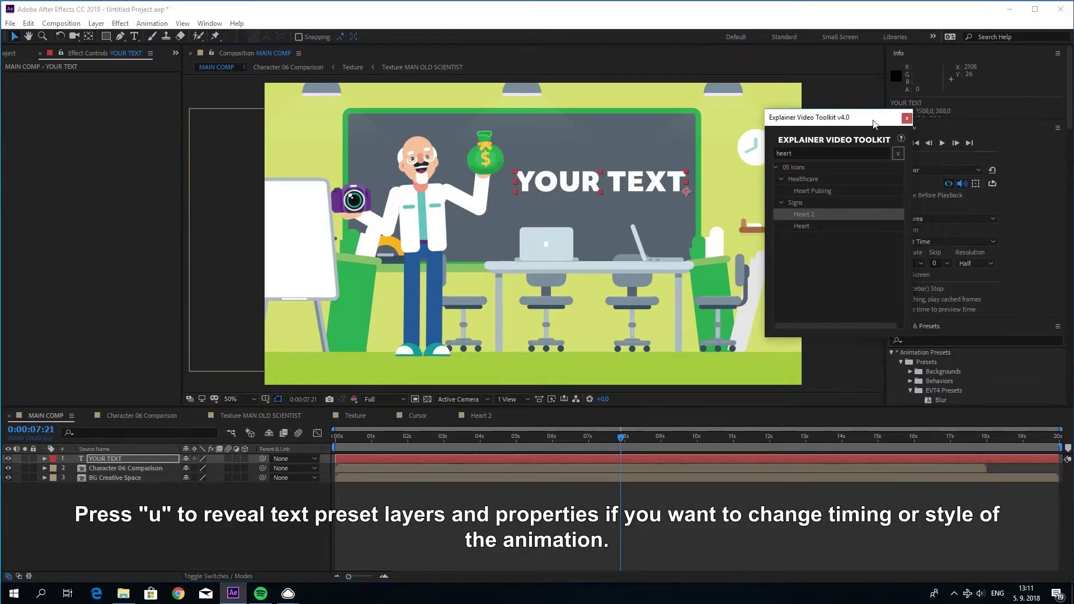
# - Drag the EVT4 Text Character Position Opacity 1 preset onto the YOUR TEXT layer
pyautogui.moveTo(861, 115); pyautogui.dragTo(821, 168)
pyautogui.scroll(-2, 1013, 337)
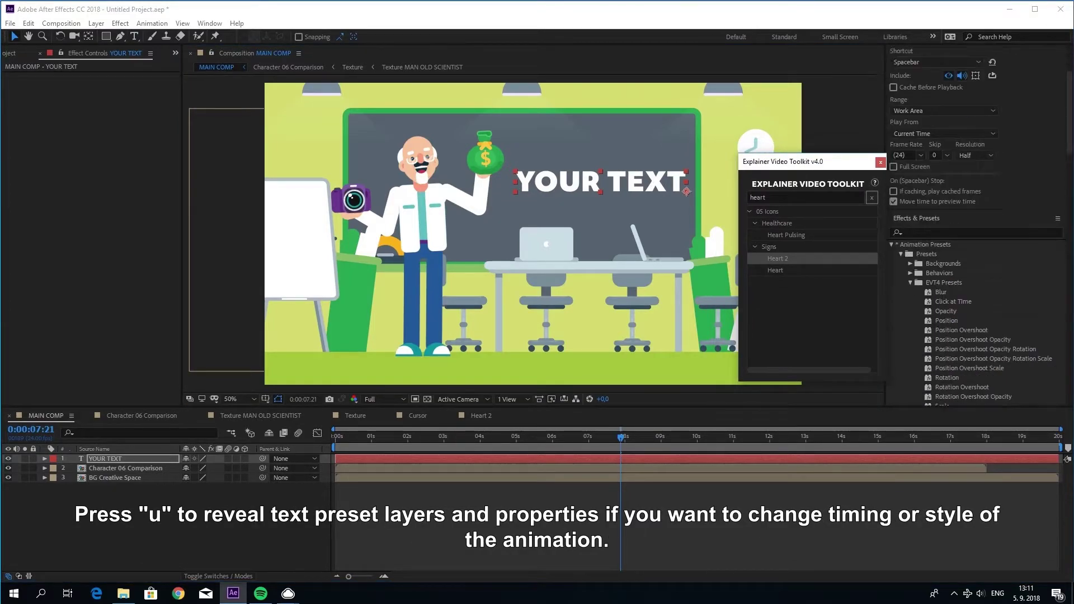
pyautogui.scroll(-2, 1012, 338)
pyautogui.scroll(-2, 1012, 338)
pyautogui.click(980, 291)
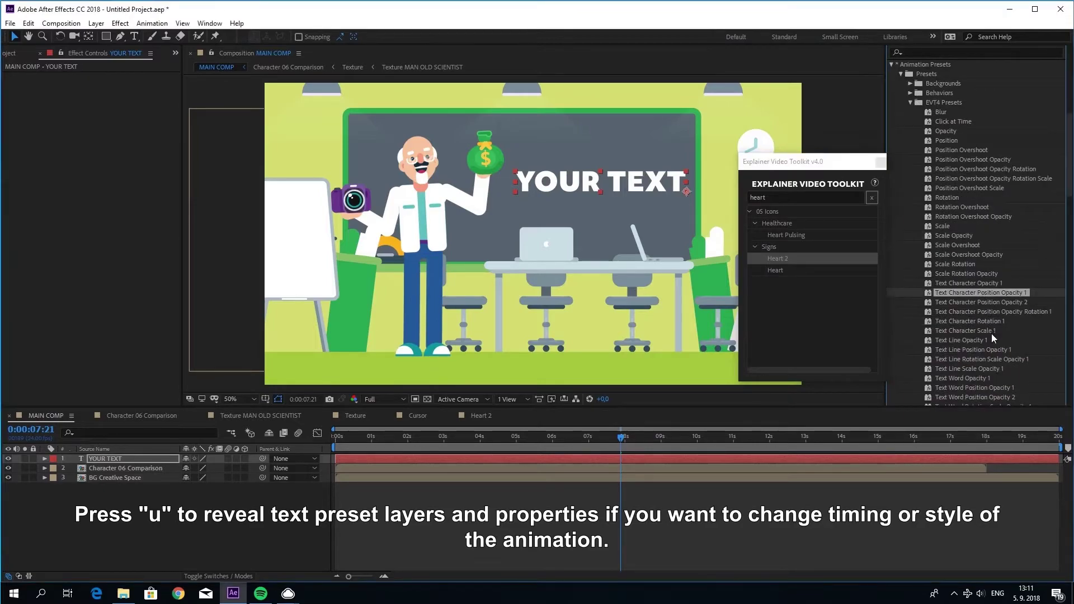
pyautogui.scroll(-3, 991, 333)
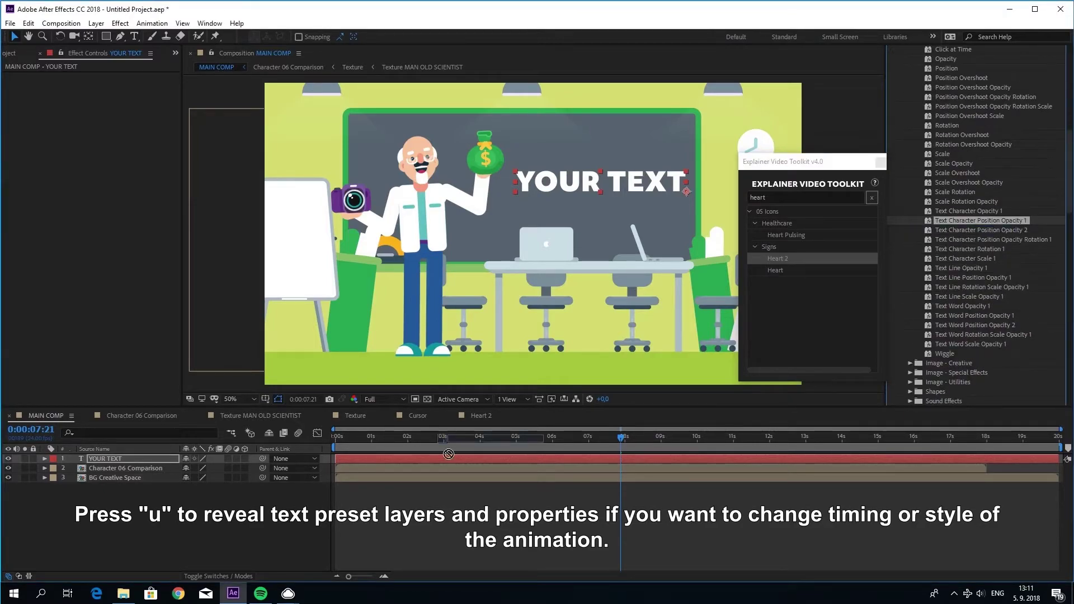
pyautogui.moveTo(448, 453); pyautogui.dragTo(448, 458)
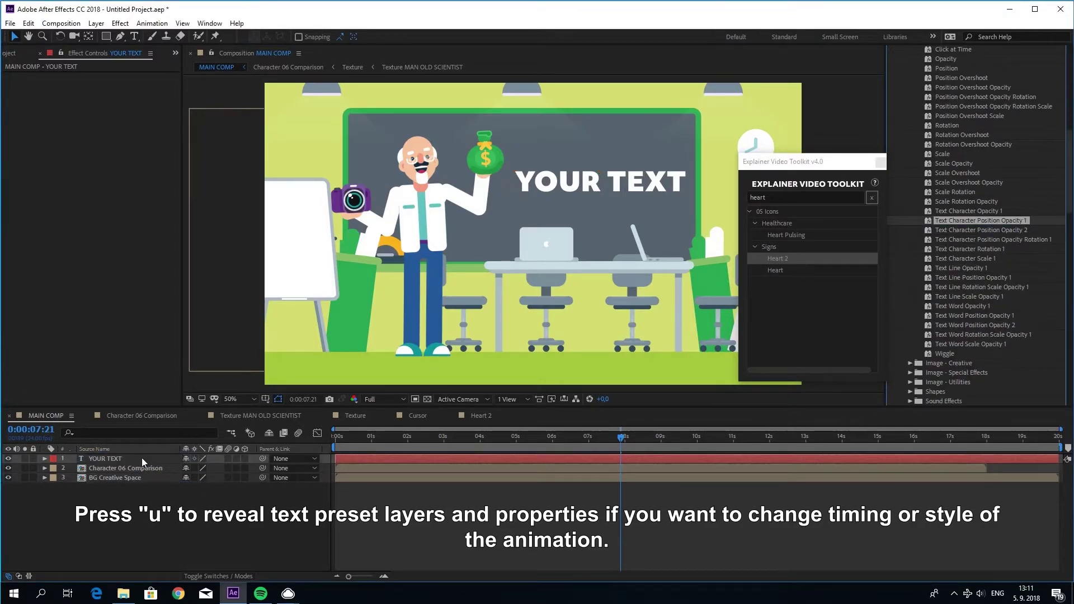
# - Move YOUR TEXT's Amount keyframe to about 2.5 seconds and preview the animation
pyautogui.press('u')
pyautogui.click(627, 438)
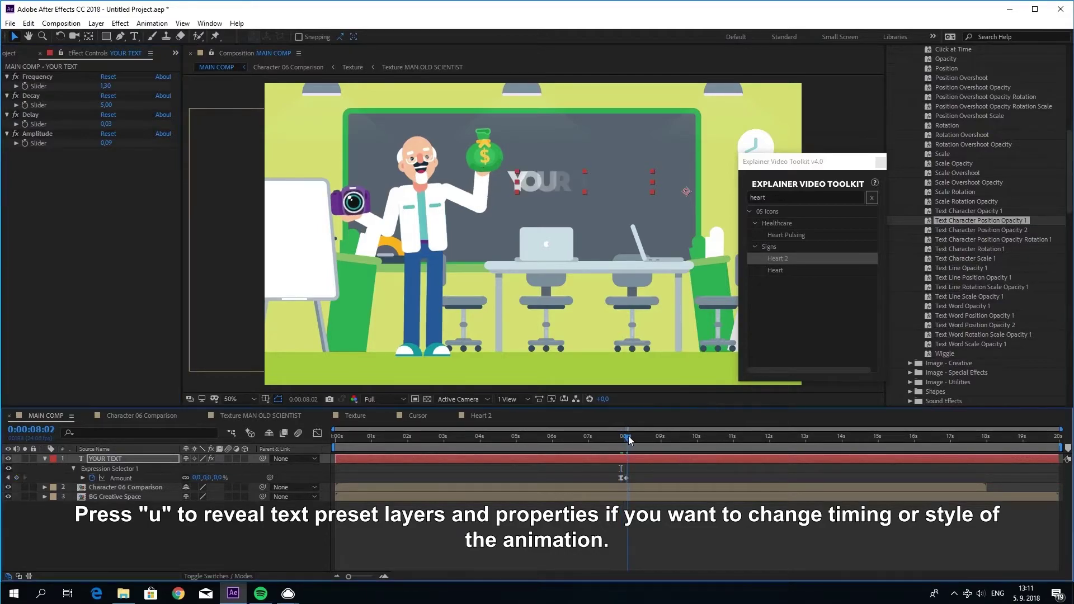
pyautogui.moveTo(629, 440); pyautogui.dragTo(694, 445)
pyautogui.moveTo(619, 477); pyautogui.dragTo(338, 485)
pyautogui.moveTo(344, 436); pyautogui.dragTo(433, 446)
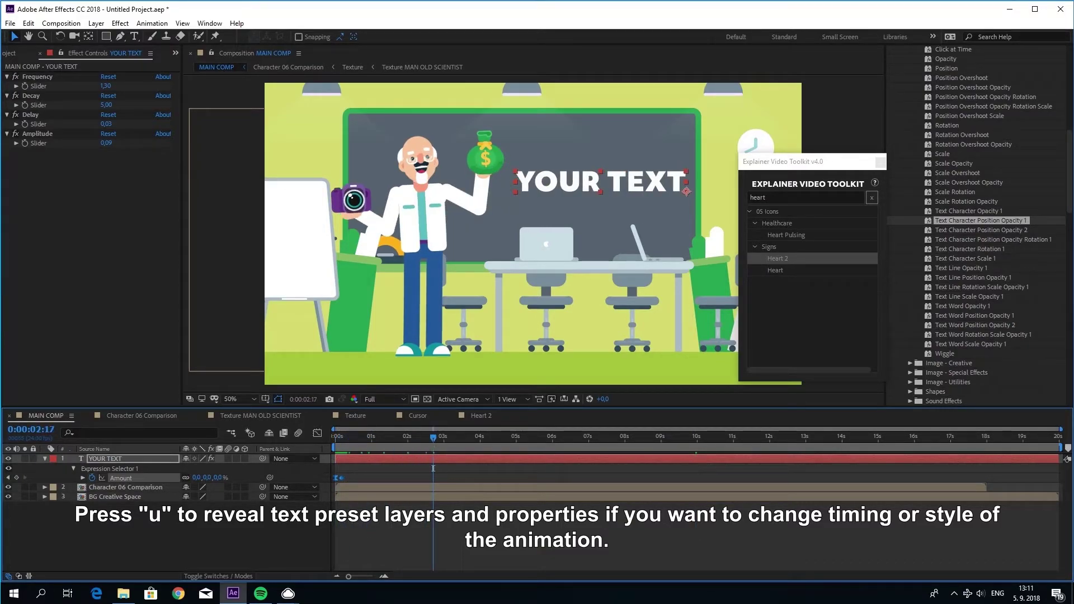
pyautogui.press('space')
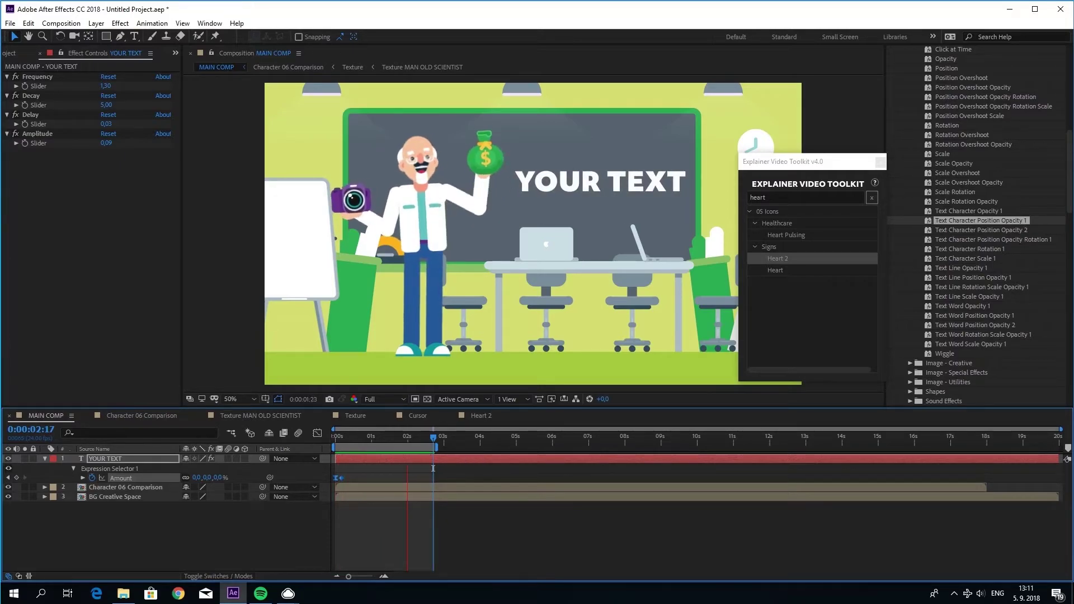
pyautogui.press('space')
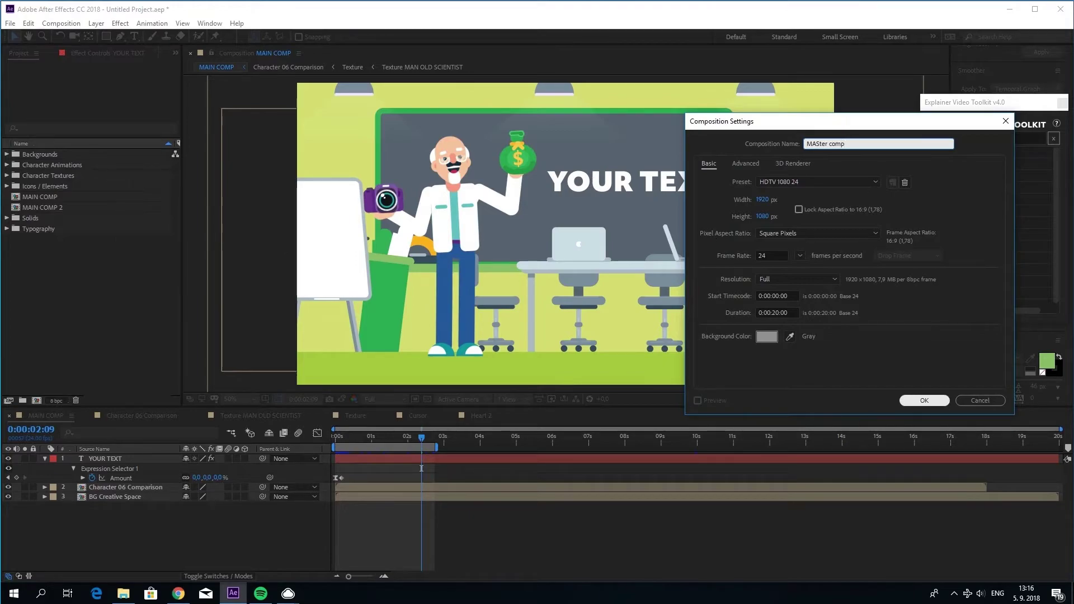
# - Confirm MASter comp, add MAIN COMP and MAIN COMP 2 as layers, and start MAIN COMP 2 near 2.5 s
pyautogui.press('Return')
pyautogui.click(55, 202)
pyautogui.keyDown('shift'); pyautogui.click(58, 208); pyautogui.keyUp('shift')
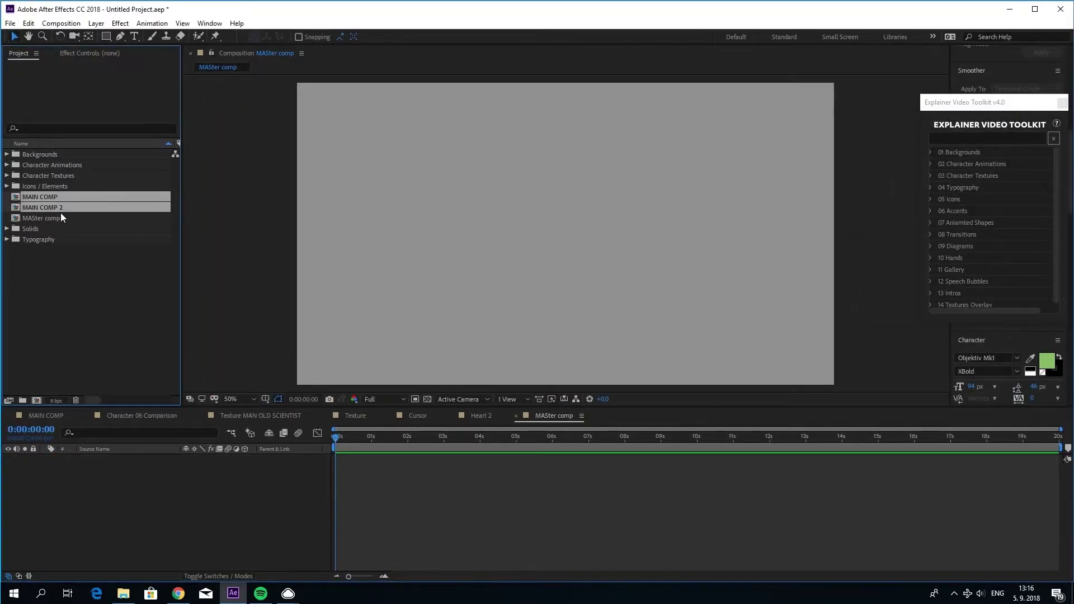
pyautogui.moveTo(123, 473); pyautogui.dragTo(108, 460)
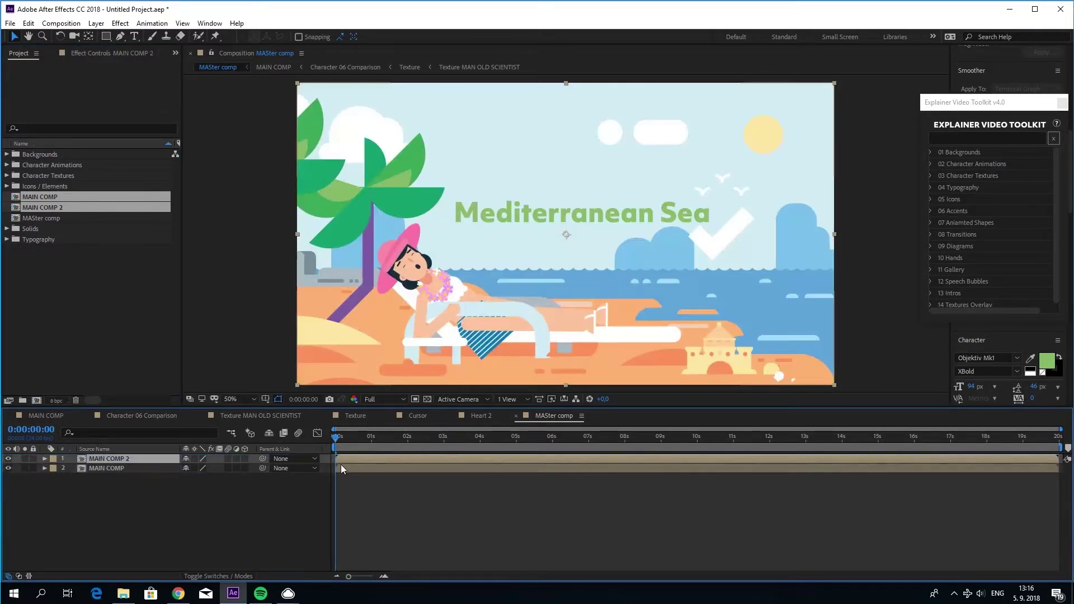
pyautogui.moveTo(357, 458); pyautogui.dragTo(468, 458)
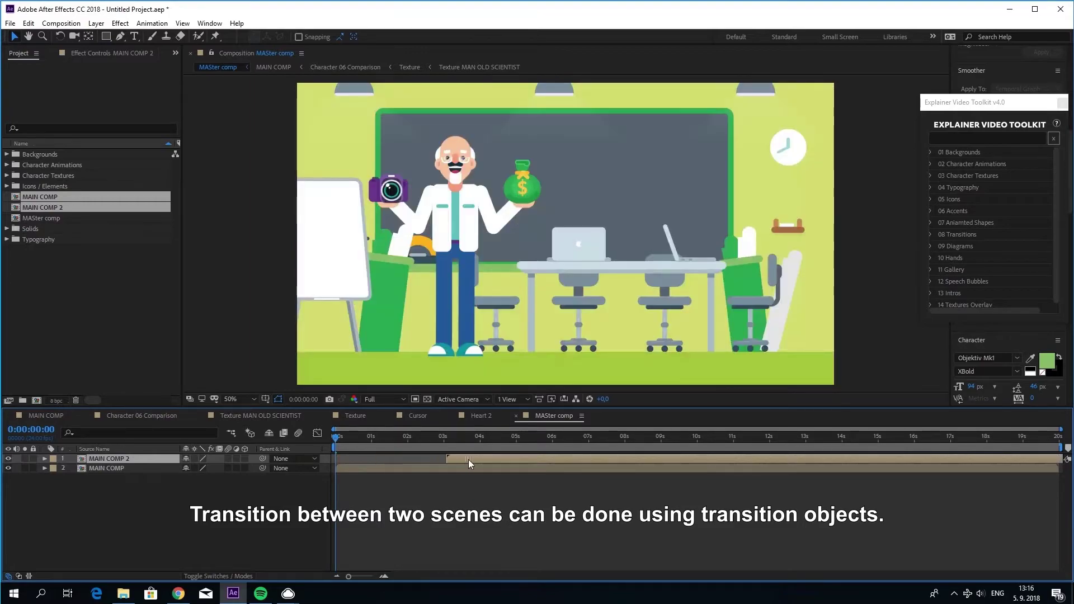
pyautogui.moveTo(393, 441)
pyautogui.mouseDown()
pyautogui.moveTo(424, 442)
pyautogui.moveTo(433, 459)
pyautogui.moveTo(434, 436)
pyautogui.moveTo(413, 436)
pyautogui.mouseUp()
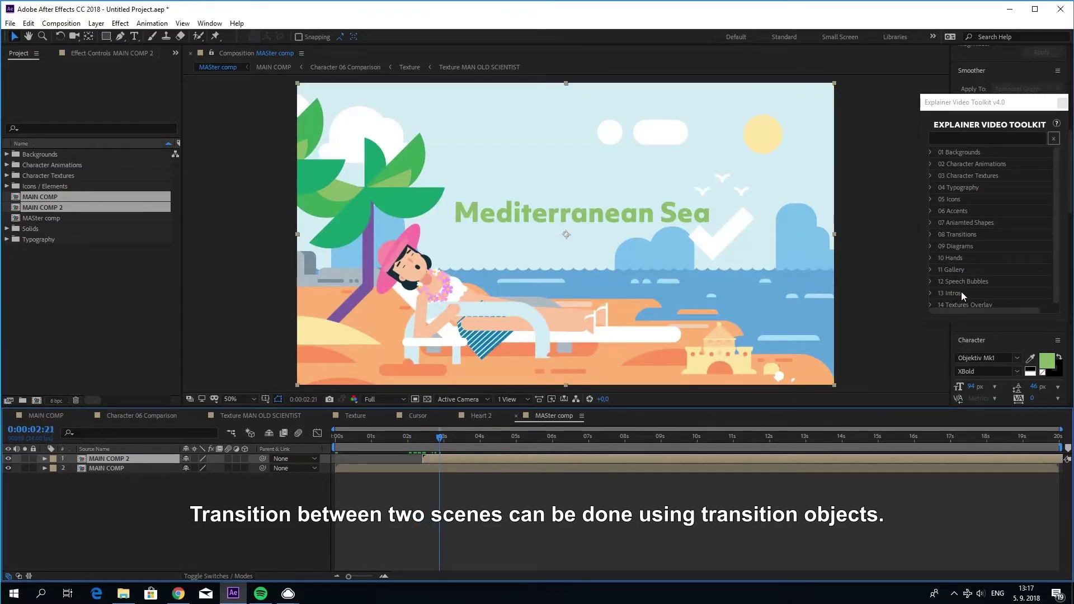
# - Import Transition 01 (circle) and place it above MAIN COMP 2, starting where MAIN COMP 2 begins
pyautogui.click(930, 234)
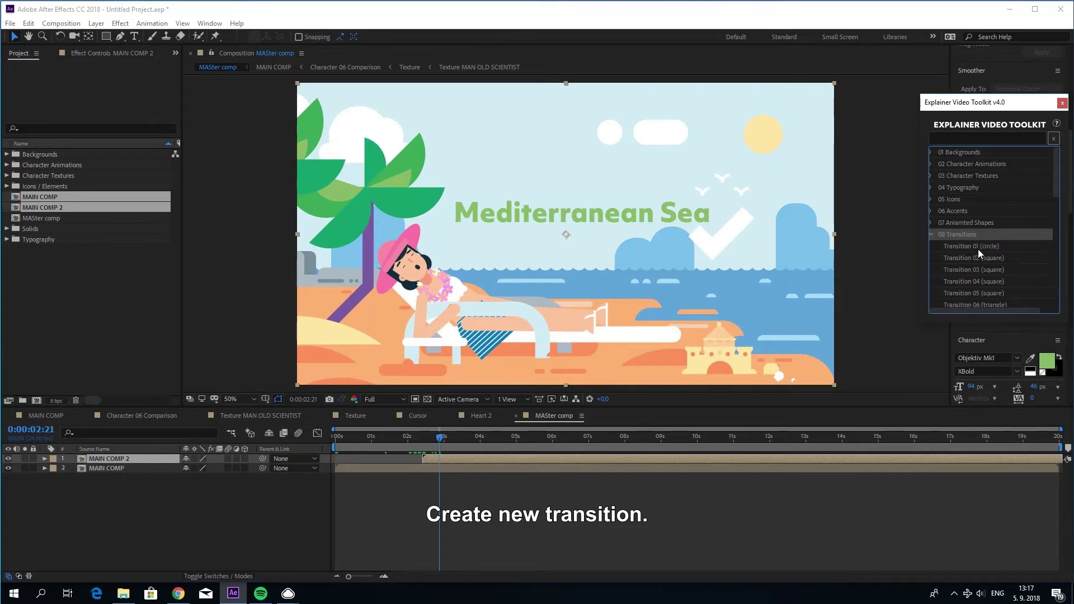
pyautogui.doubleClick(993, 247)
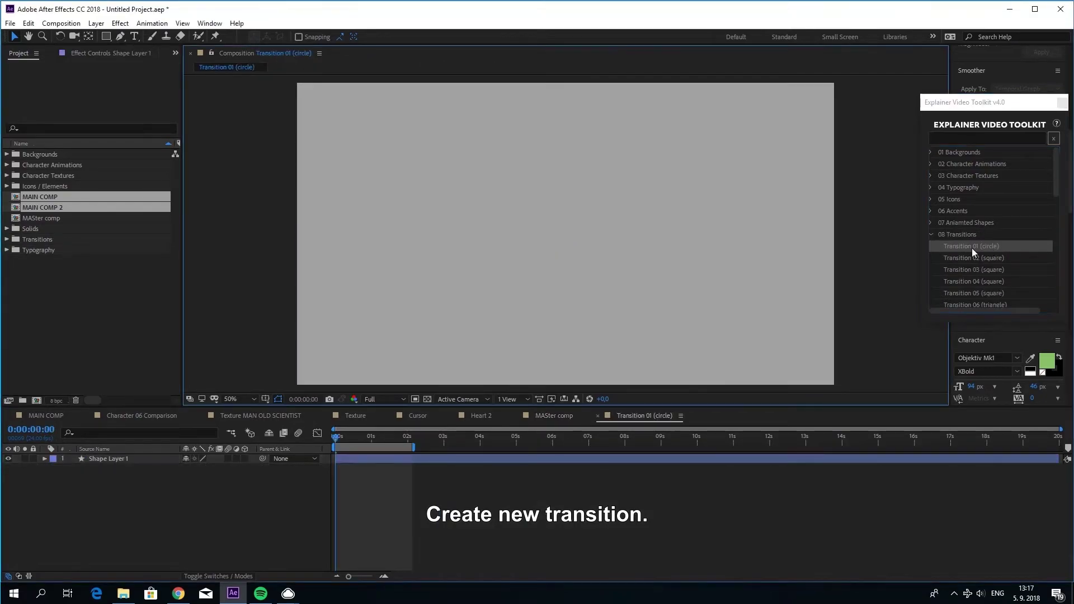
pyautogui.click(10, 240)
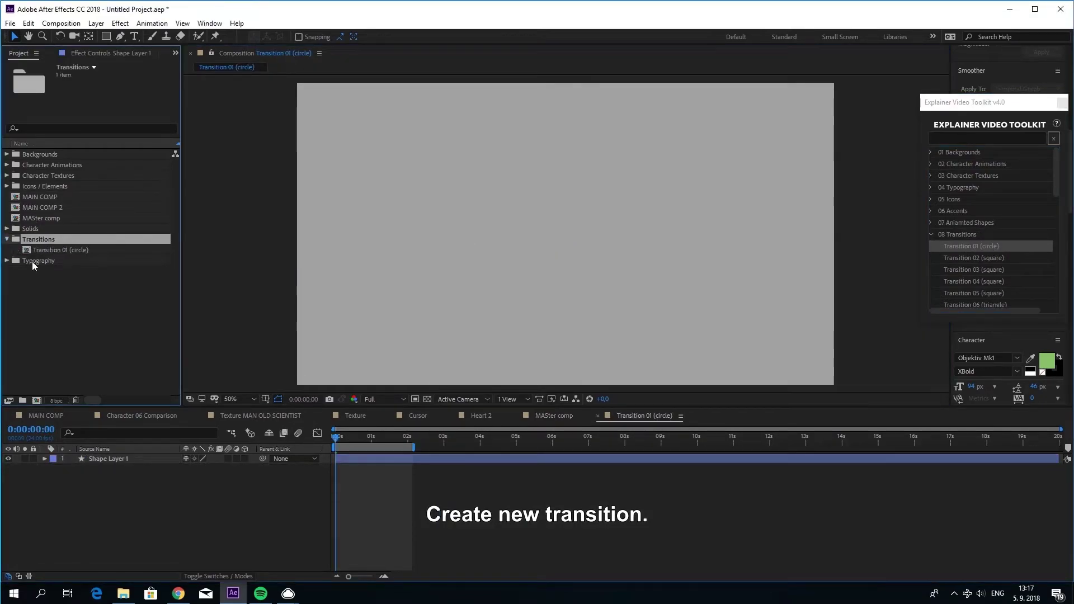
pyautogui.press('Down')
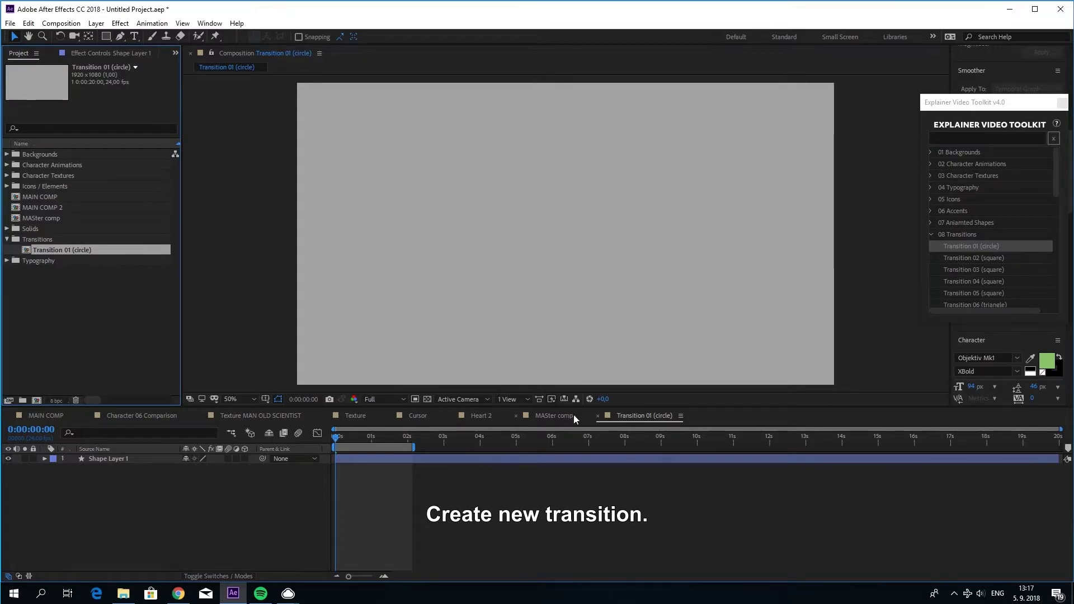
pyautogui.click(570, 415)
pyautogui.moveTo(61, 250); pyautogui.dragTo(224, 457)
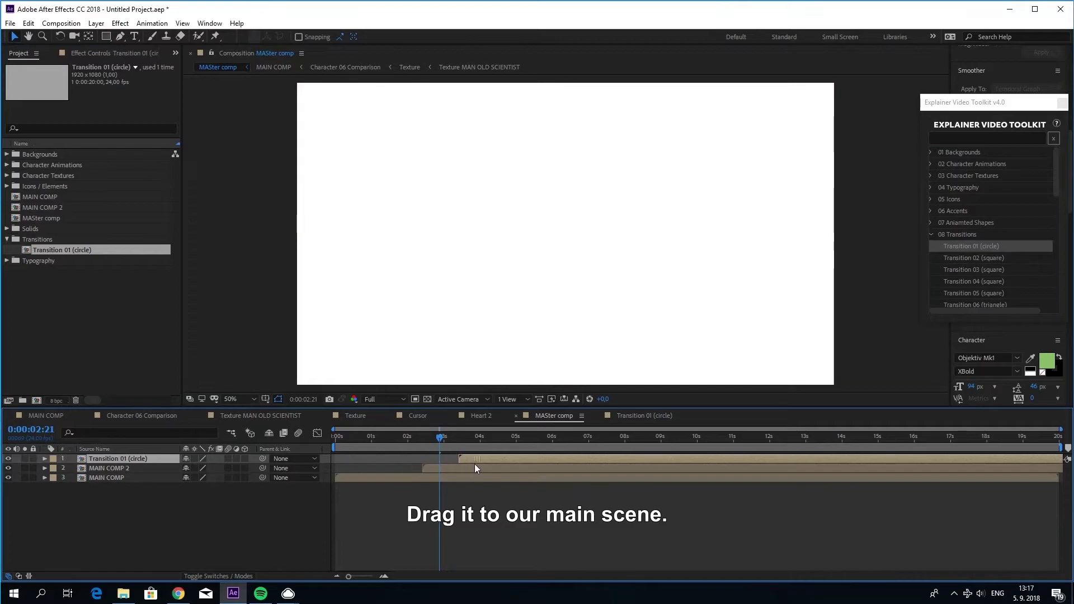
pyautogui.moveTo(474, 467); pyautogui.dragTo(439, 463)
# - Set MAIN COMP 2's track matte to Alpha Matte and preview the circle revealing the beach
pyautogui.click(160, 471)
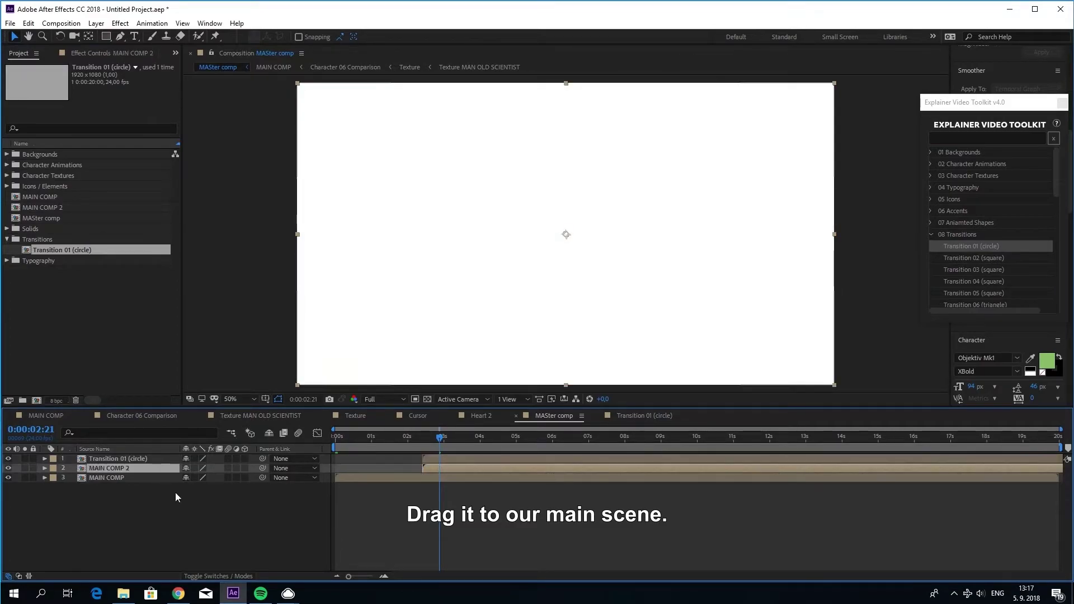
pyautogui.click(214, 572)
pyautogui.click(247, 468)
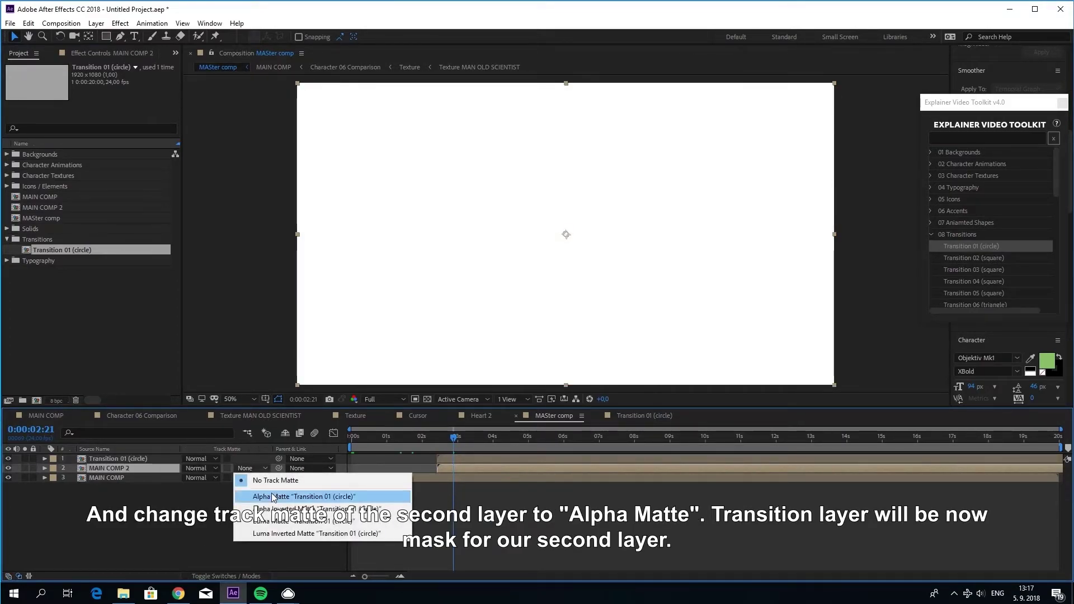
pyautogui.click(304, 497)
pyautogui.click(435, 435)
pyautogui.moveTo(438, 438); pyautogui.dragTo(489, 445)
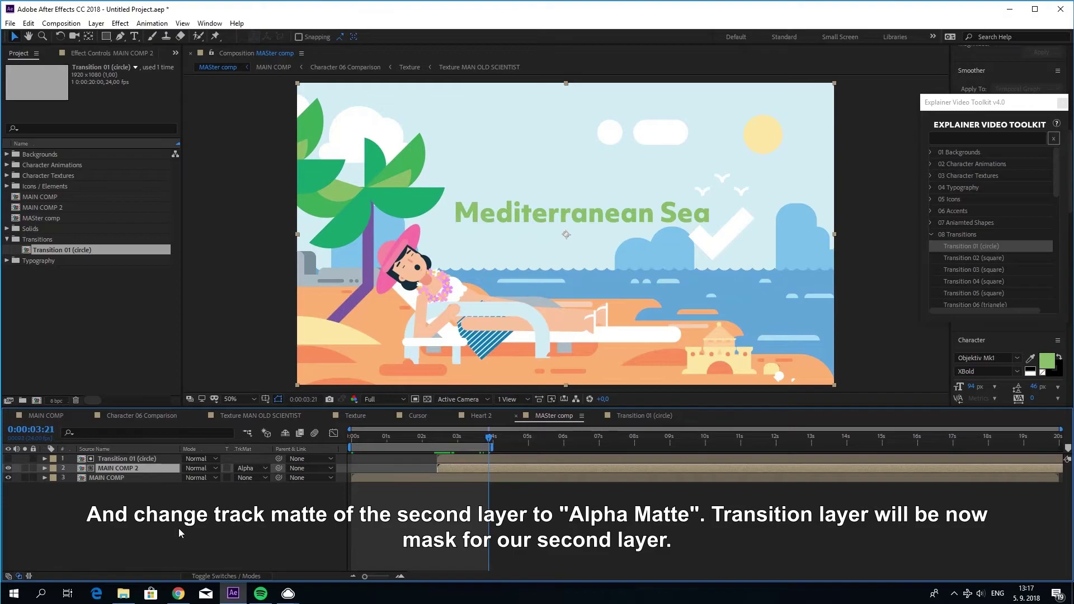
pyautogui.press('F2')
pyautogui.press('space')
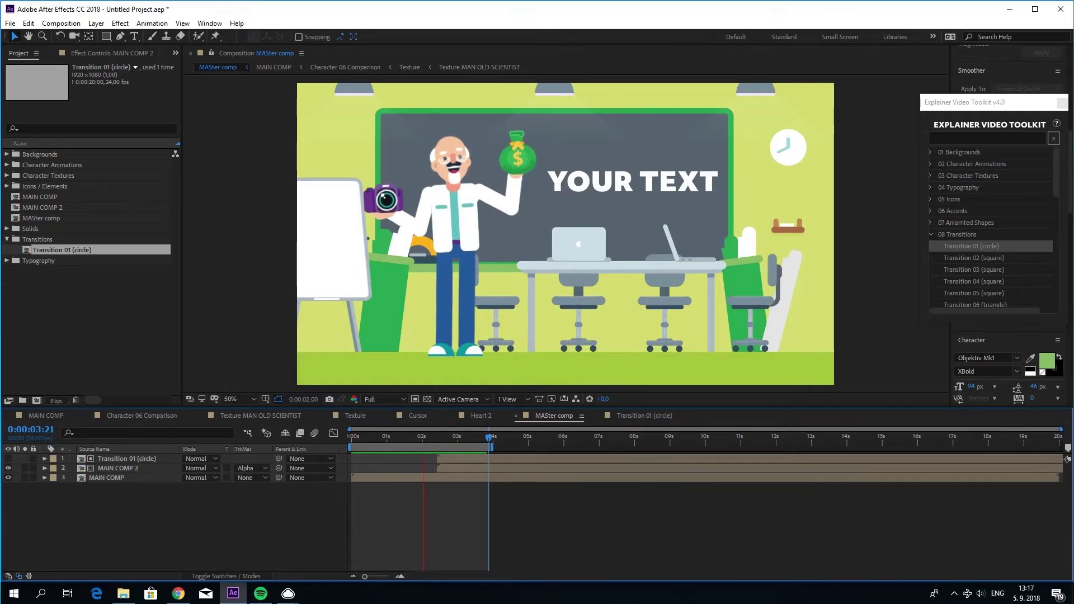
# - Open MAIN COMP 2 and add a null object at the start of the composition
pyautogui.click(146, 468)
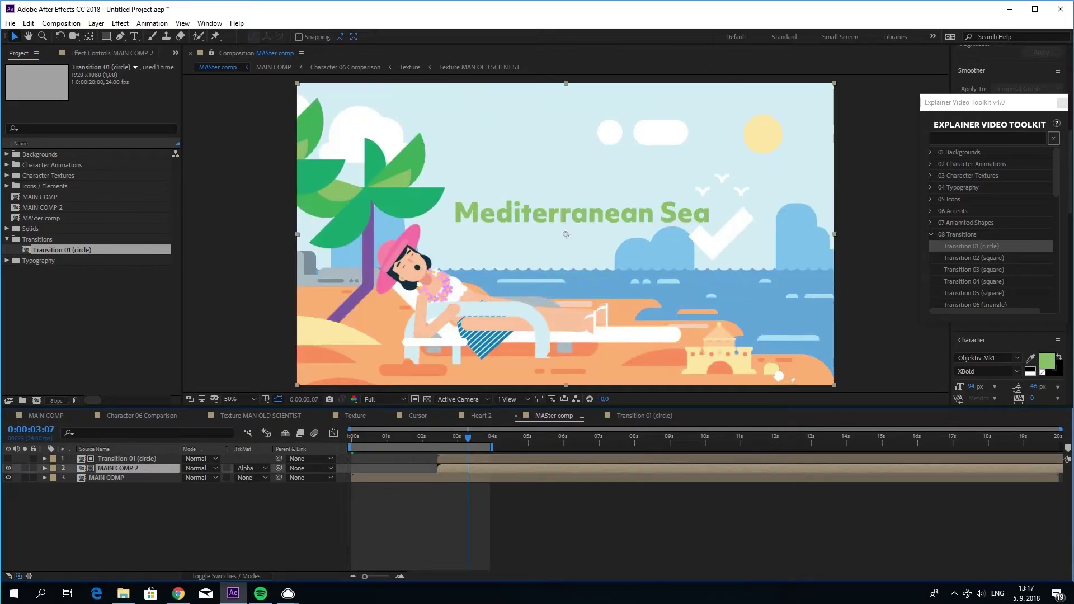
pyautogui.doubleClick(134, 469)
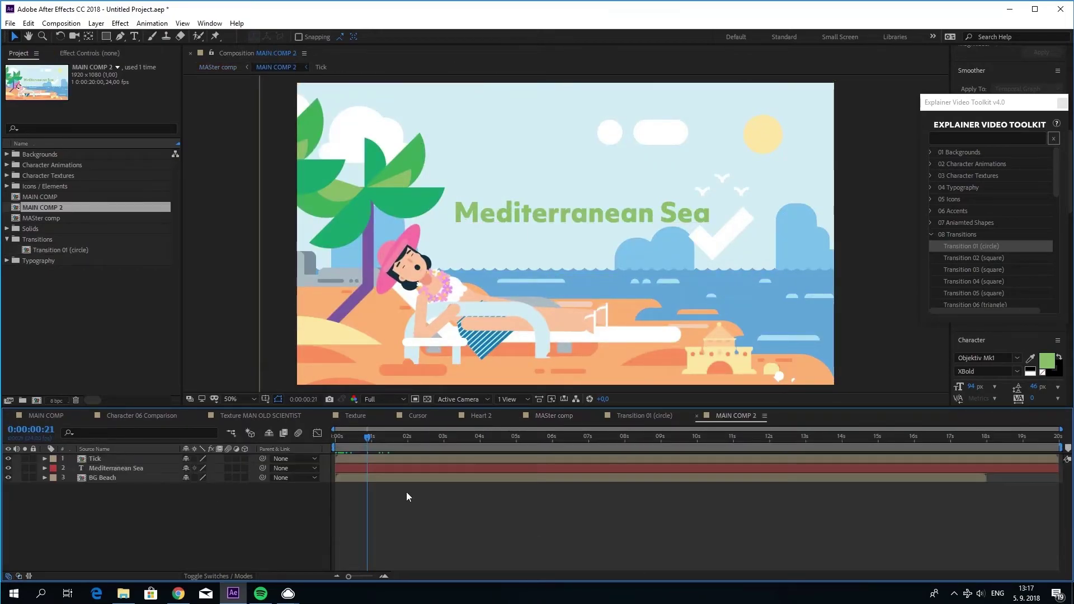
pyautogui.moveTo(348, 441); pyautogui.dragTo(336, 439)
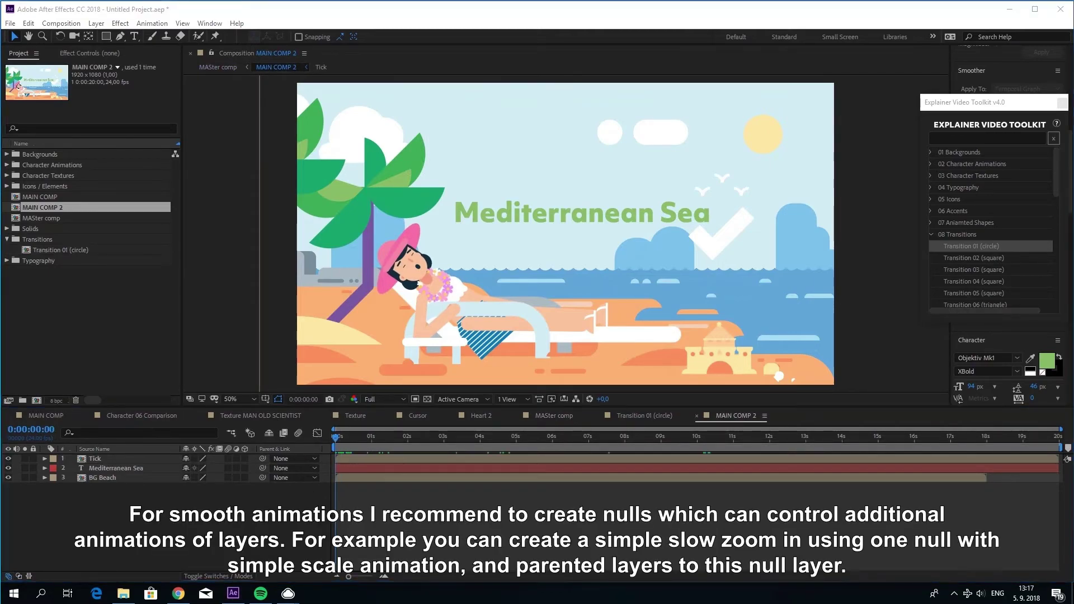
pyautogui.click(96, 23)
pyautogui.moveTo(112, 34)
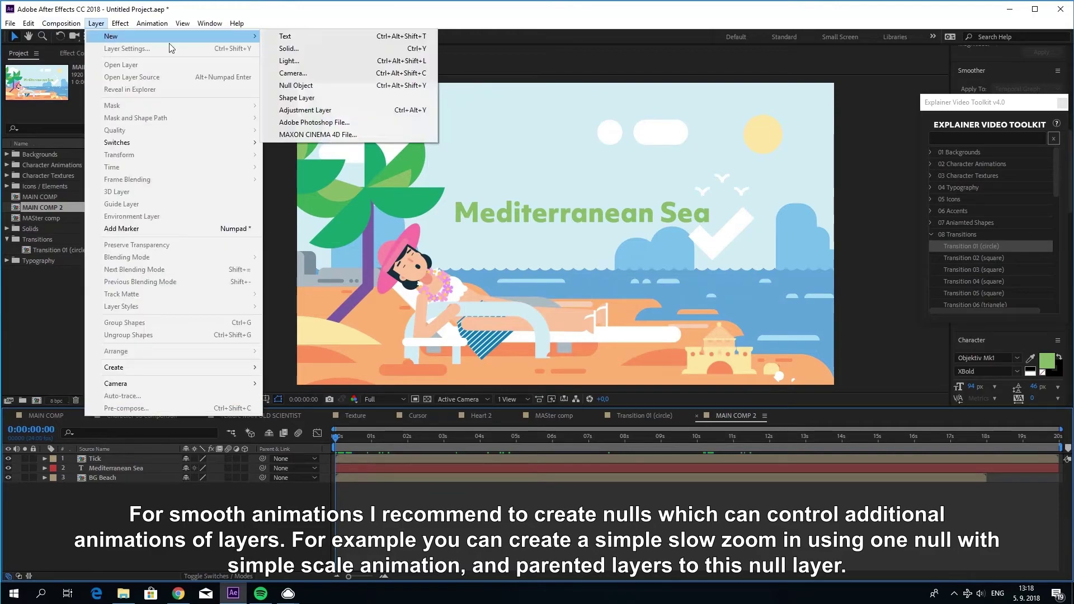
pyautogui.click(312, 86)
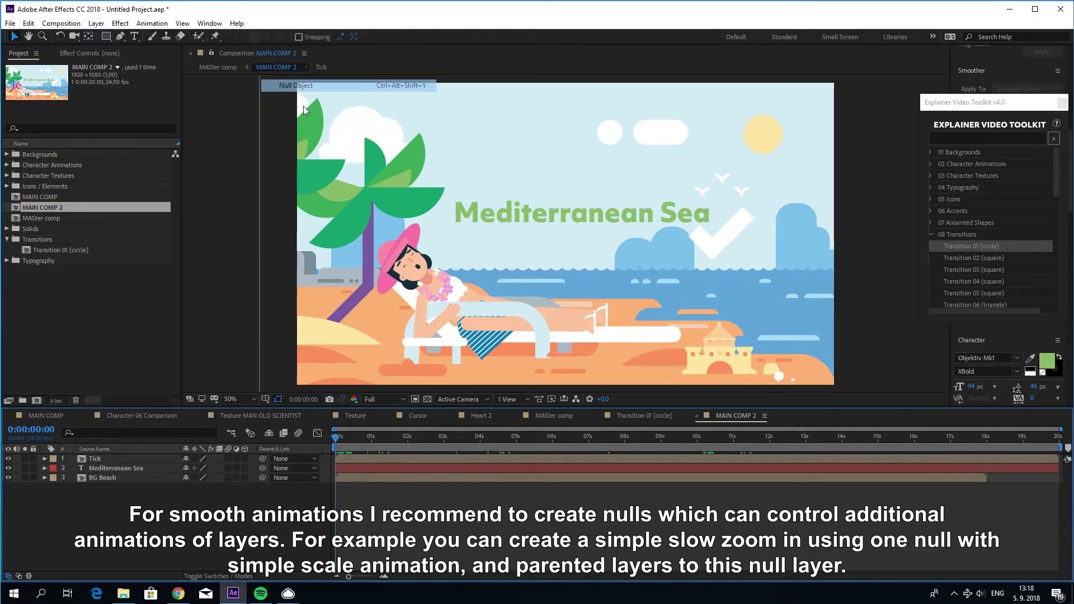
# - Parent Tick, Mediterranean Sea and BG Beach to Null 142; key its Scale 100% to 105% over 4 s
pyautogui.click(124, 470)
pyautogui.keyDown('shift'); pyautogui.click(128, 487); pyautogui.keyUp('shift')
pyautogui.moveTo(137, 462); pyautogui.dragTo(138, 458)
pyautogui.click(129, 459)
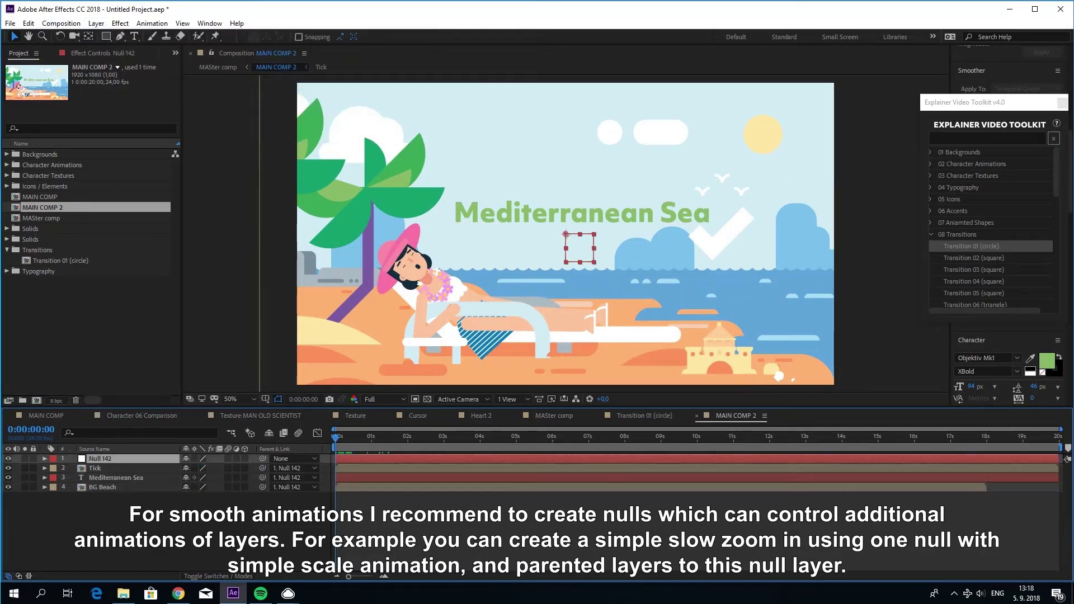
pyautogui.press('s')
pyautogui.click(73, 467)
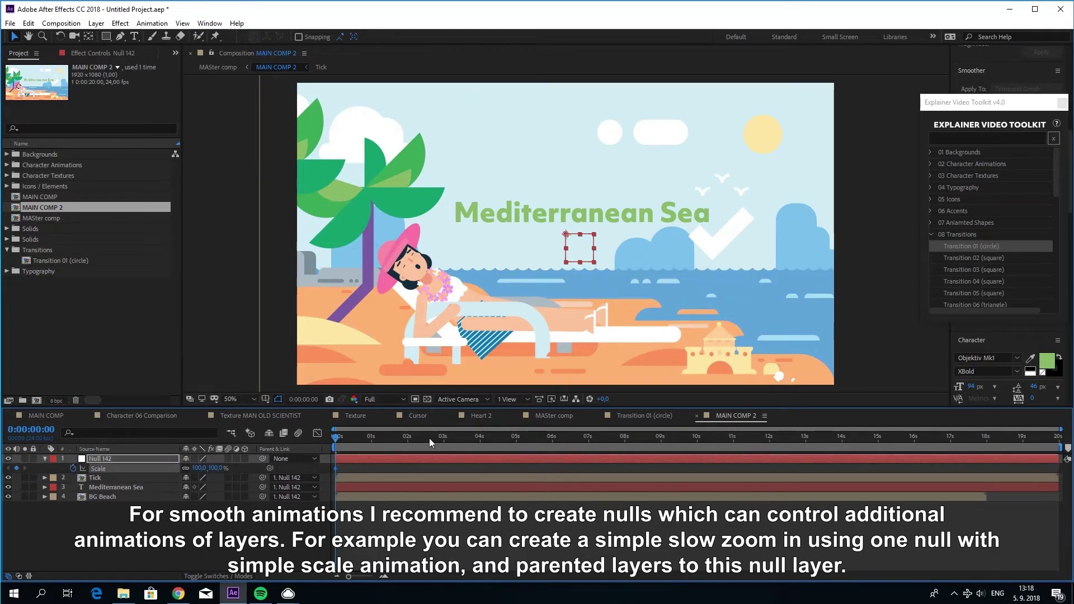
pyautogui.moveTo(429, 438); pyautogui.dragTo(480, 438)
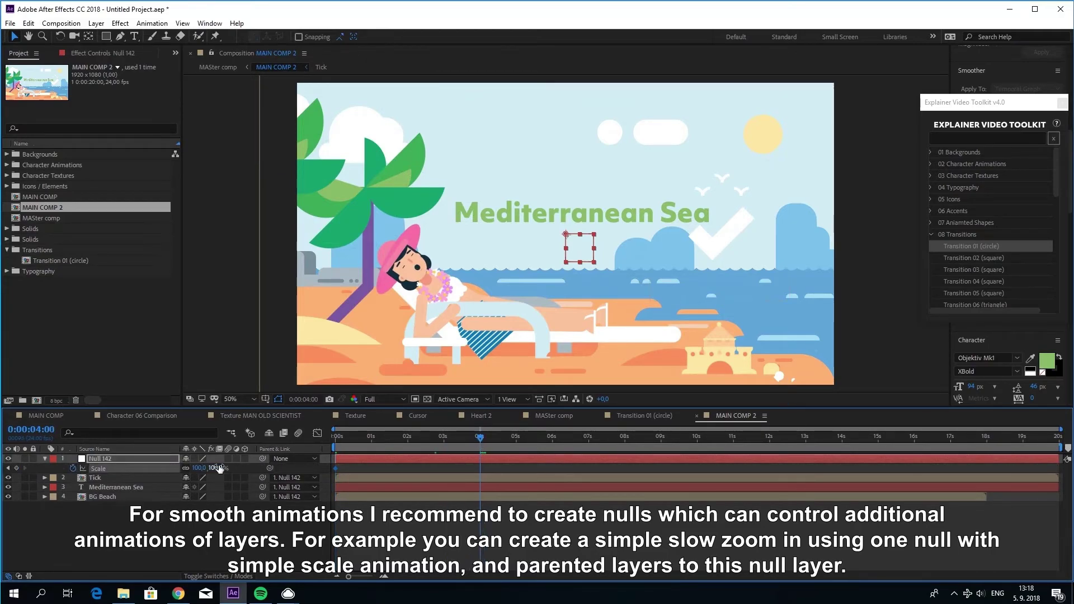
pyautogui.write('105')
pyautogui.press('Return')
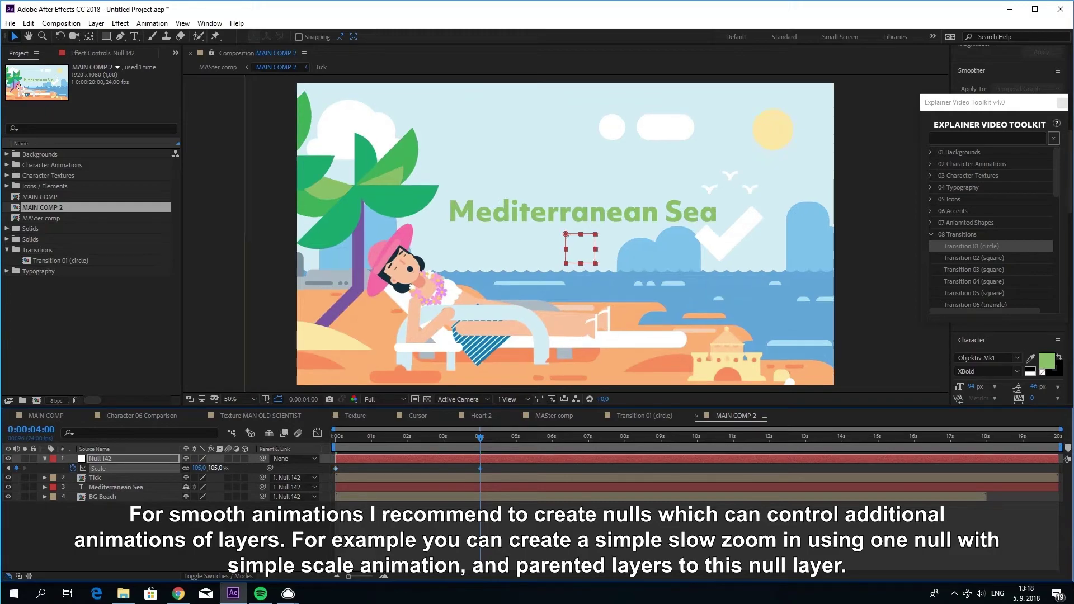
# - Check the zoom in MASter comp, then return to the MAIN COMP timeline
pyautogui.click(534, 419)
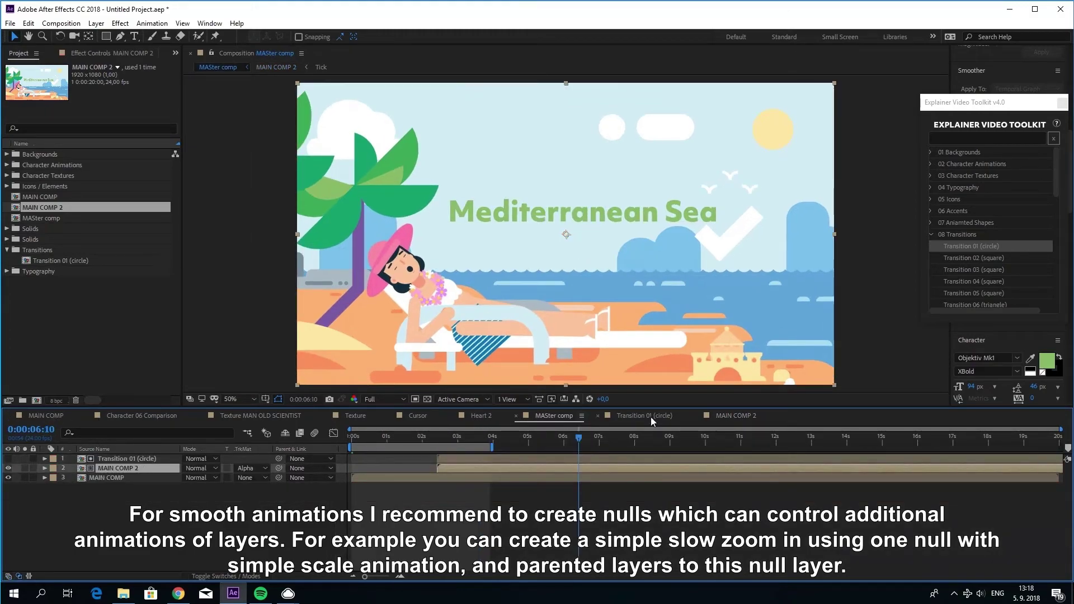
pyautogui.click(722, 416)
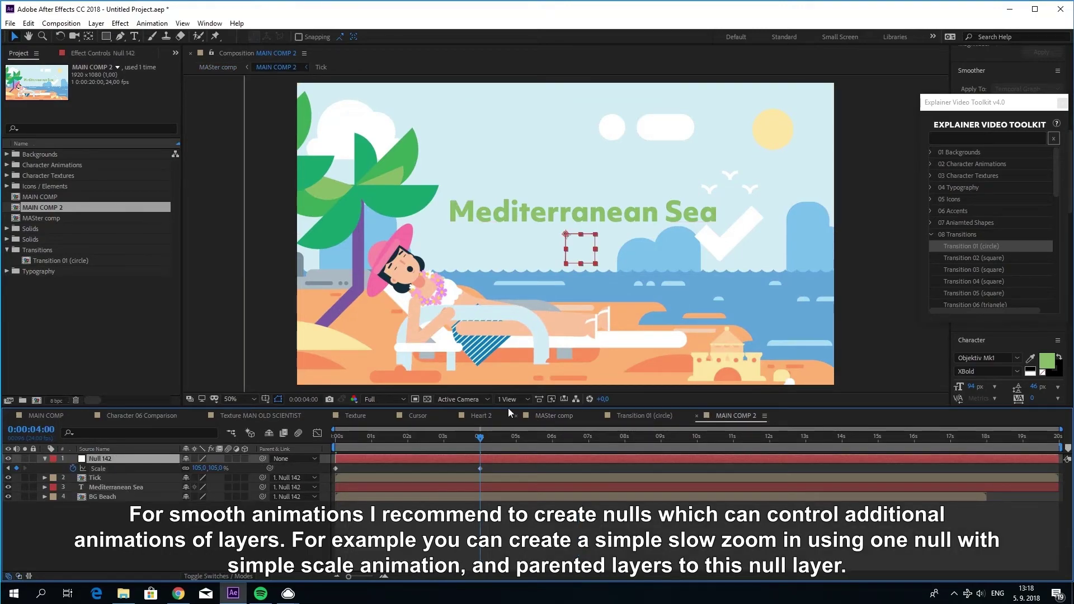
pyautogui.click(39, 414)
# - Add a null in MAIN COMP and parent YOUR TEXT, Character 06 Comparison and BG Creative Space to it
pyautogui.doubleClick(113, 498)
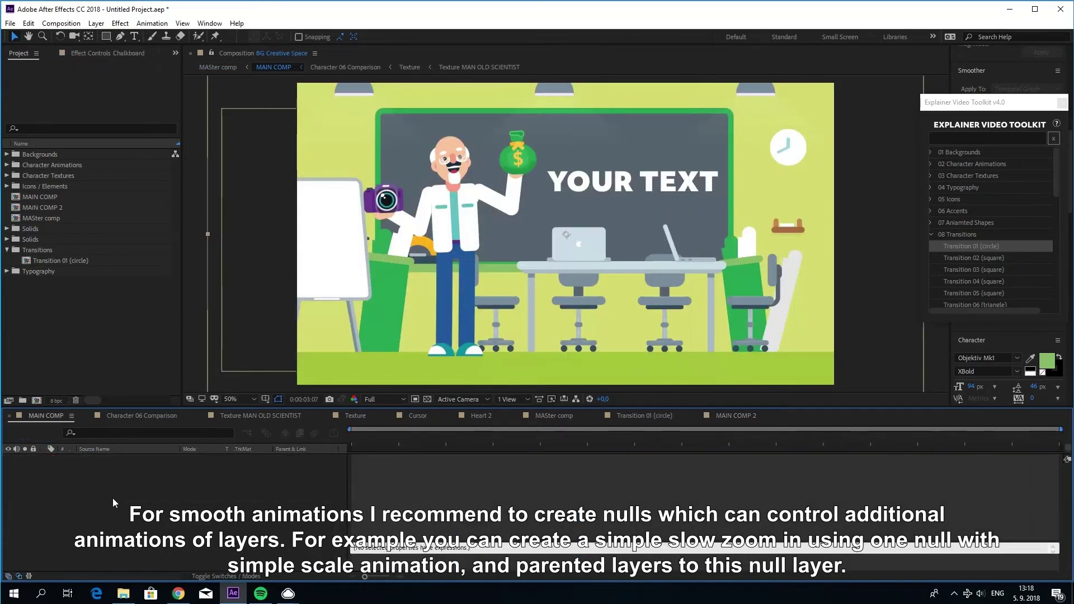
pyautogui.click(82, 417)
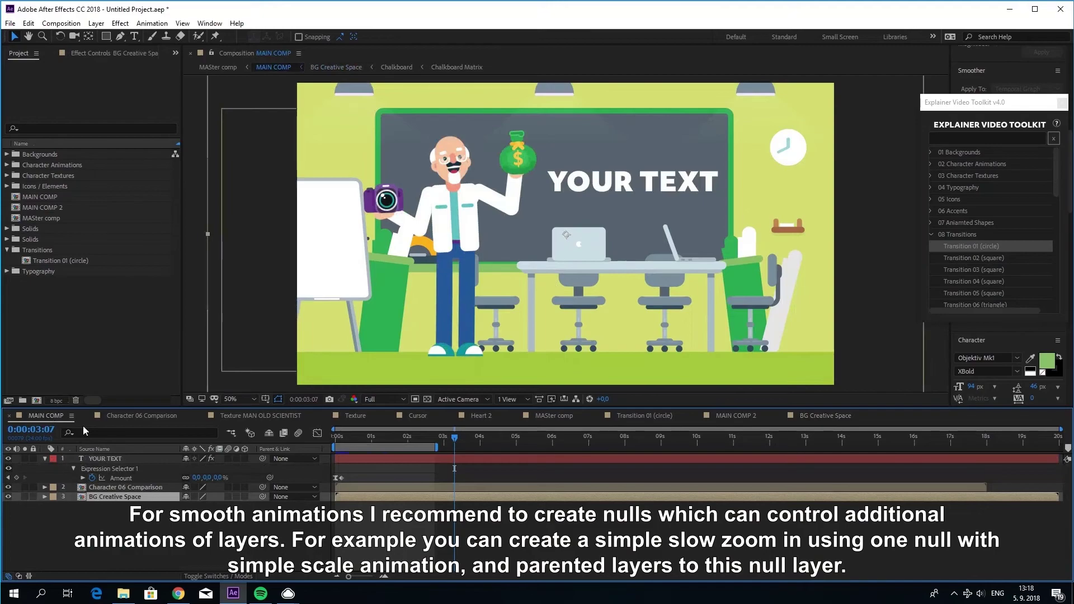
pyautogui.click(160, 530)
pyautogui.press('Home')
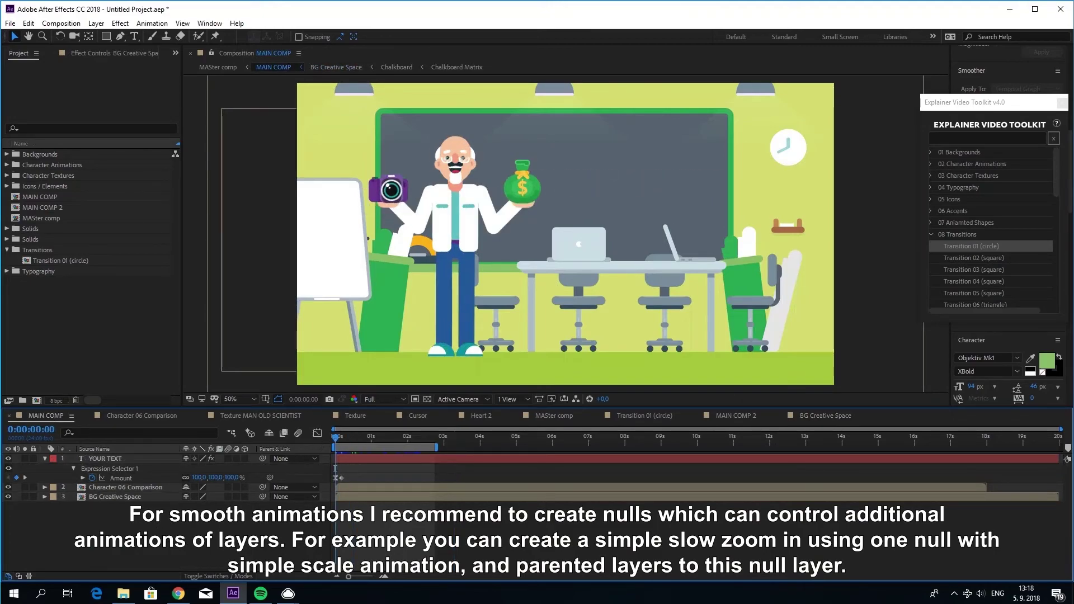
pyautogui.hotkey('ctrl', 'alt', 'shift', 'y')
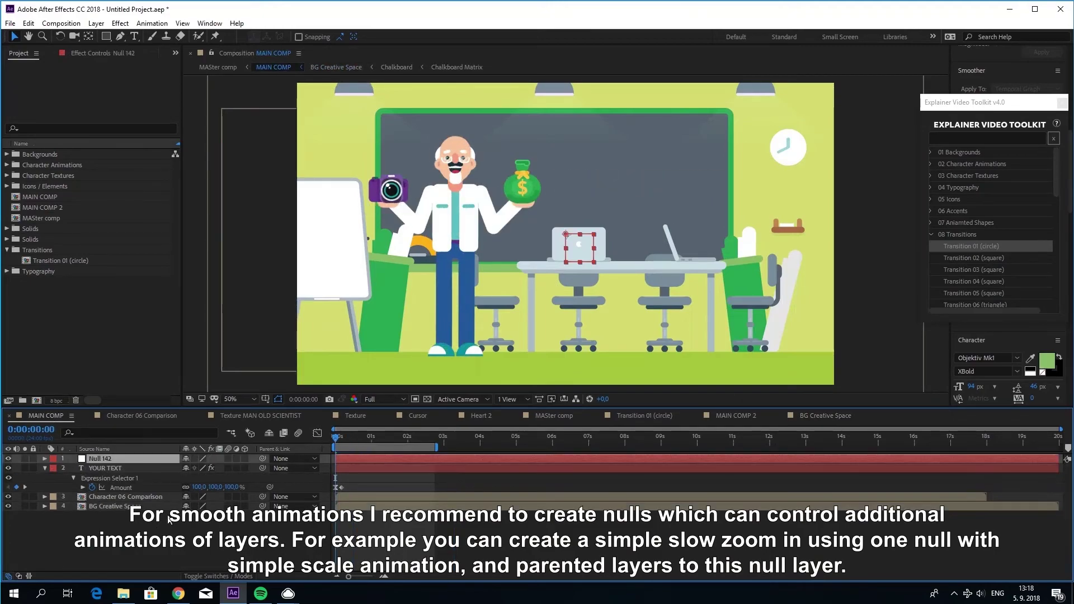
pyautogui.moveTo(262, 468); pyautogui.dragTo(100, 459)
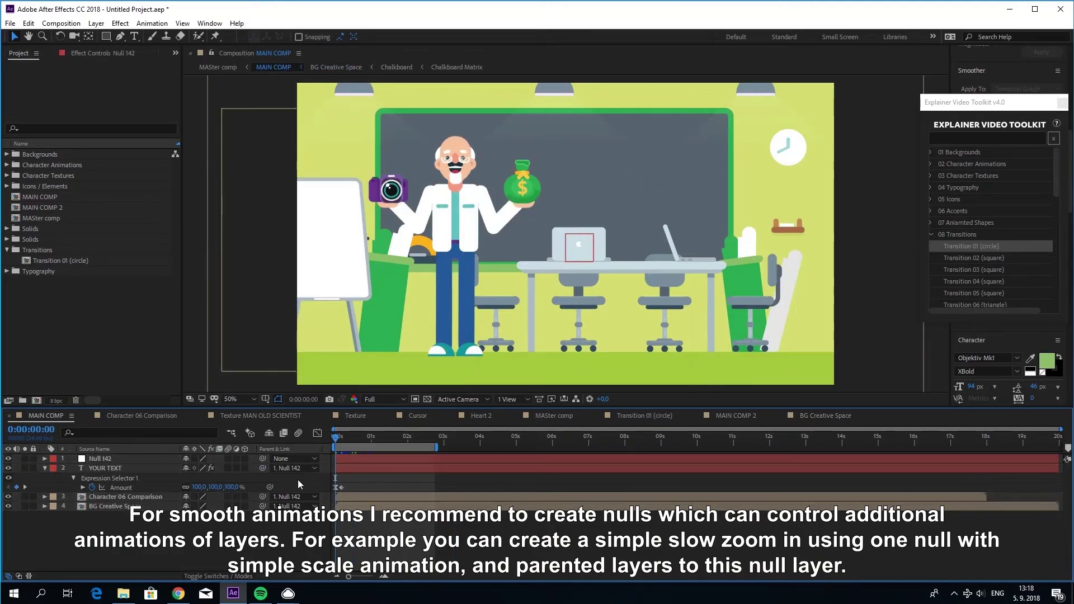
pyautogui.moveTo(340, 444)
pyautogui.mouseDown()
pyautogui.moveTo(424, 445)
pyautogui.moveTo(429, 477)
pyautogui.mouseUp()
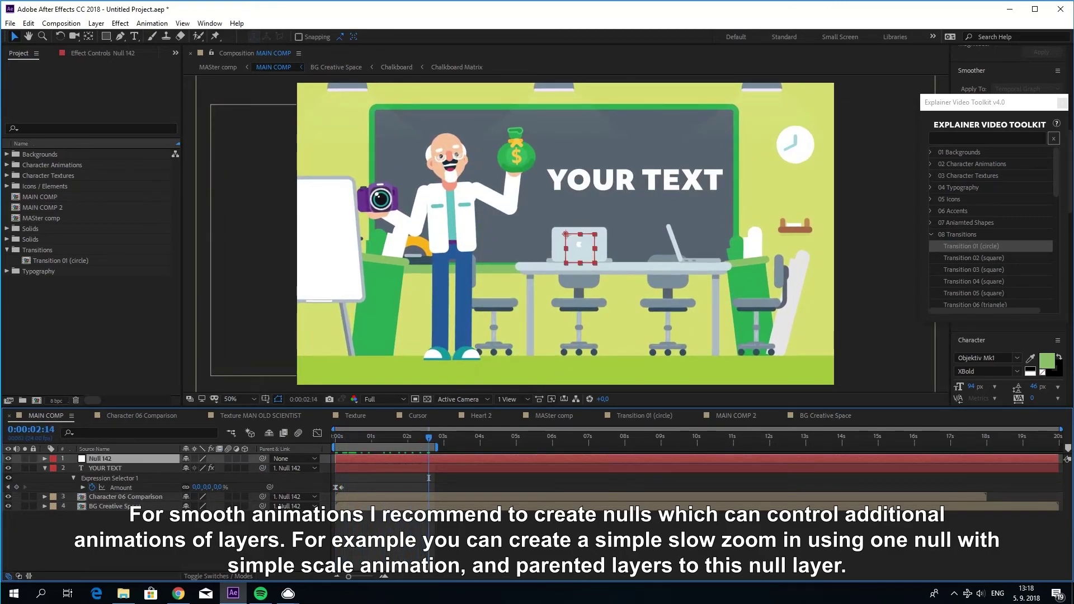
# - Set the null's Scale to 95% at 0s so the classroom slowly zooms in
pyautogui.press('s')
pyautogui.press('Home')
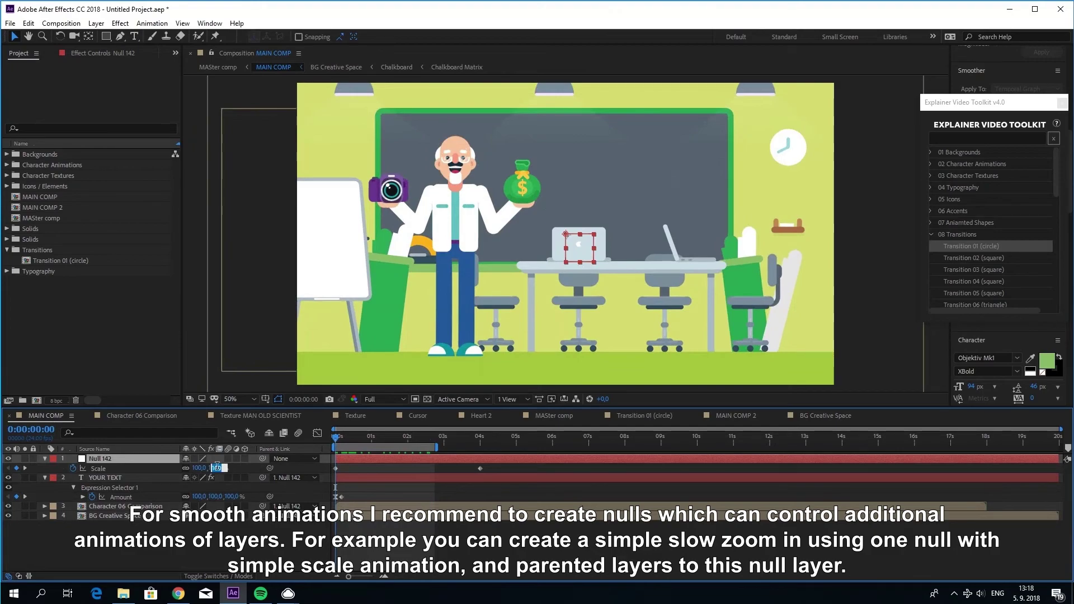
pyautogui.write('5')
pyautogui.press('Return')
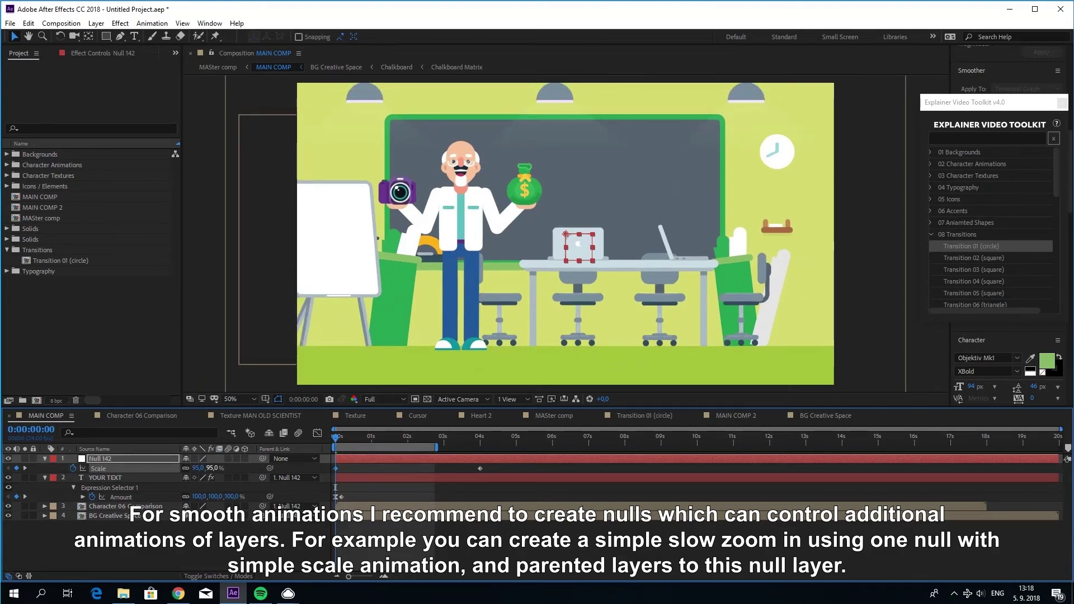
pyautogui.moveTo(332, 444); pyautogui.dragTo(441, 446)
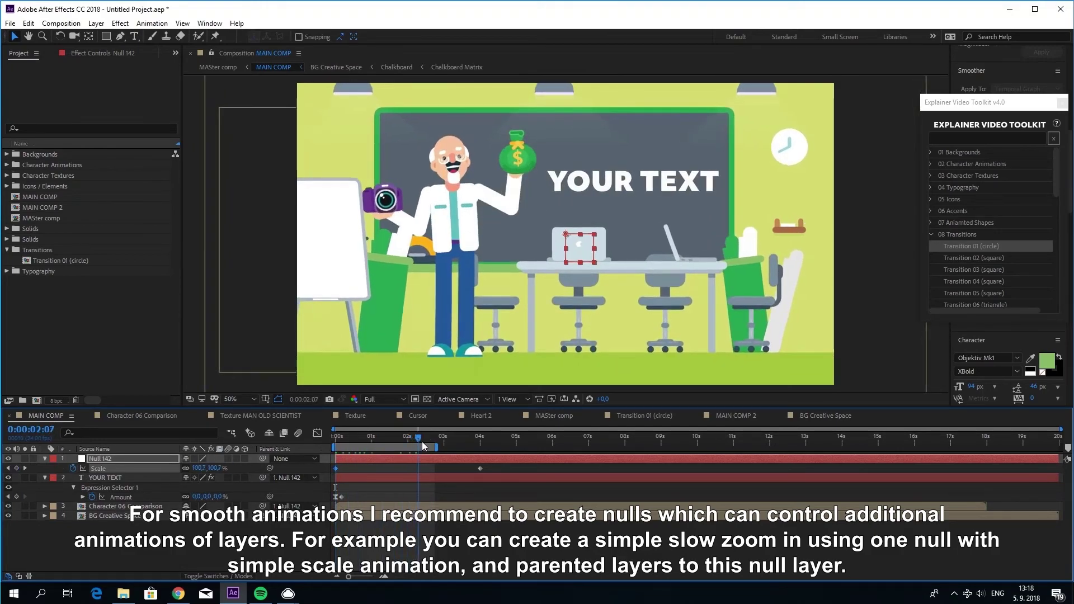
# - Set the beach null's starting Scale in MAIN COMP 2 to 95%
pyautogui.click(735, 415)
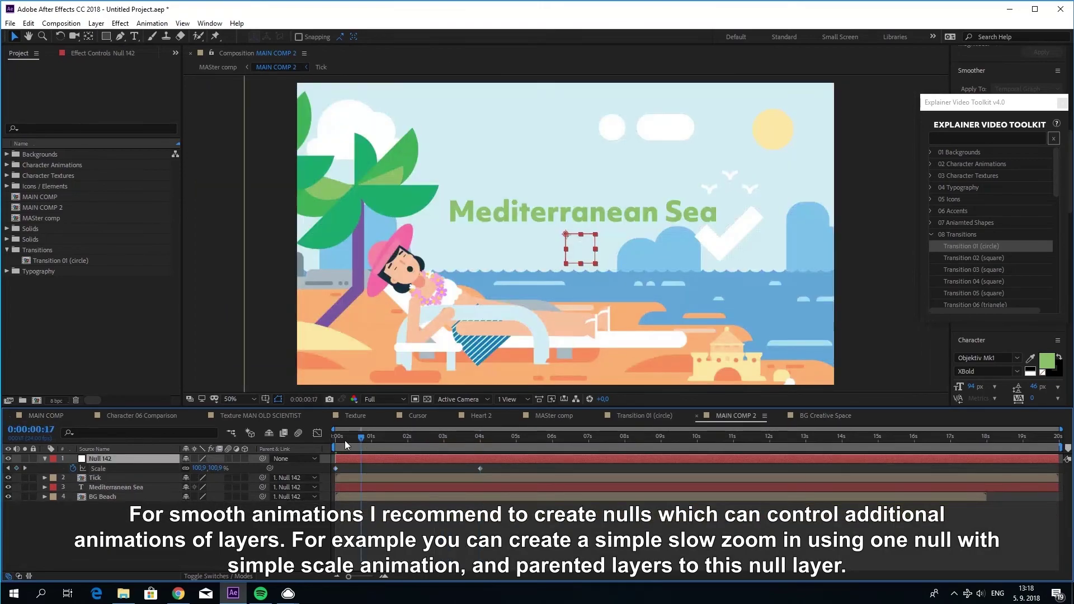
pyautogui.click(216, 468)
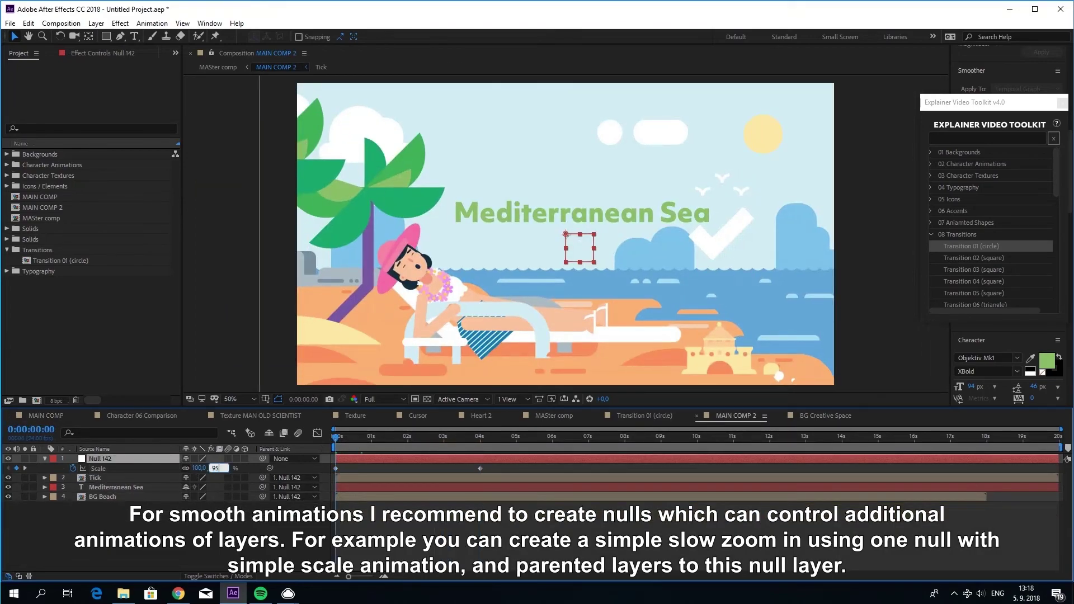
pyautogui.press('Return')
pyautogui.click(555, 416)
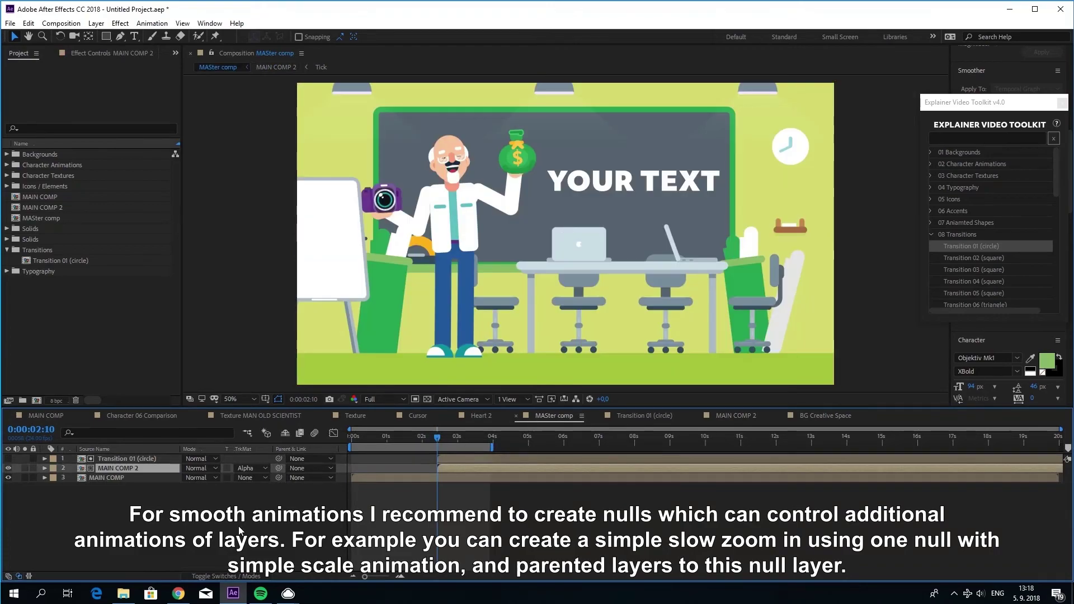
# - Preview the MASter comp's circle transition from the classroom into the Mediterranean Sea beach scene
pyautogui.press('space')
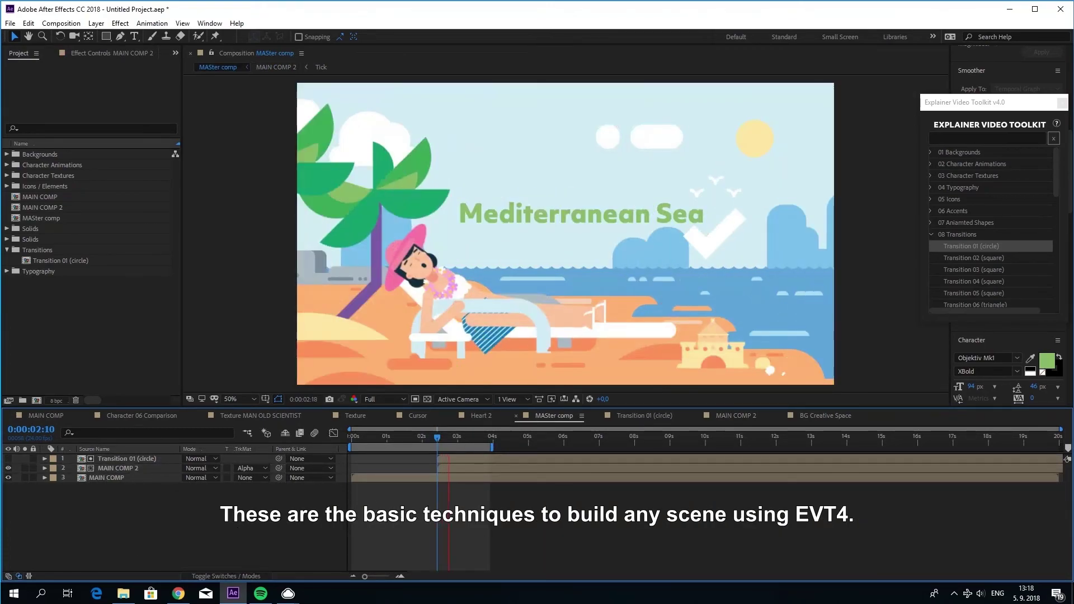